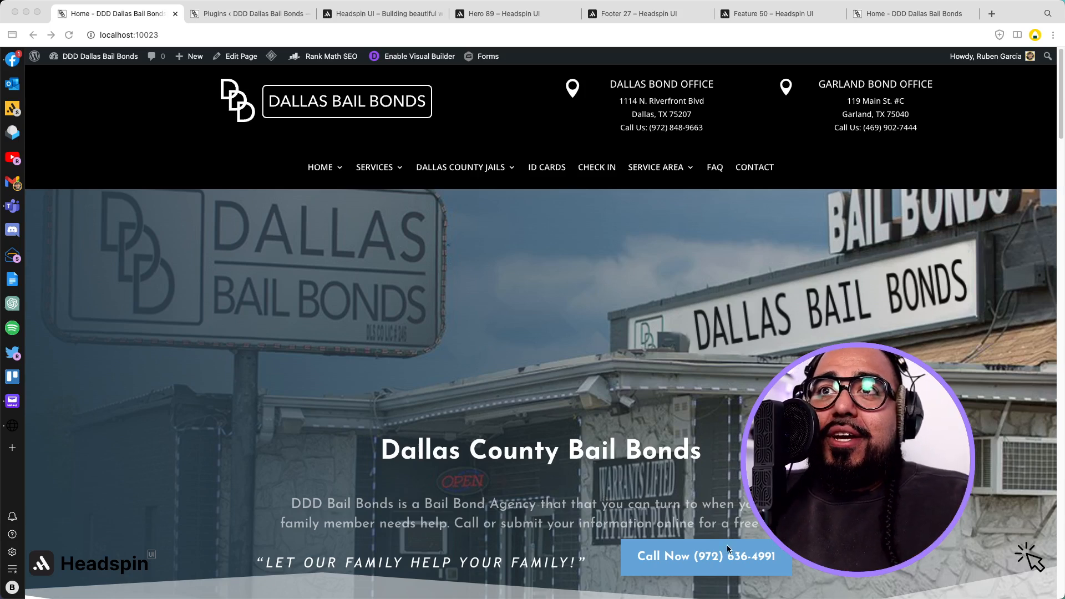
Step: Go from the Dallas Bail Bonds home page to the WordPress dashboard and open the list of installed plugins
scroll(635, 401, "down", 2)
scroll(635, 400, "up", 2)
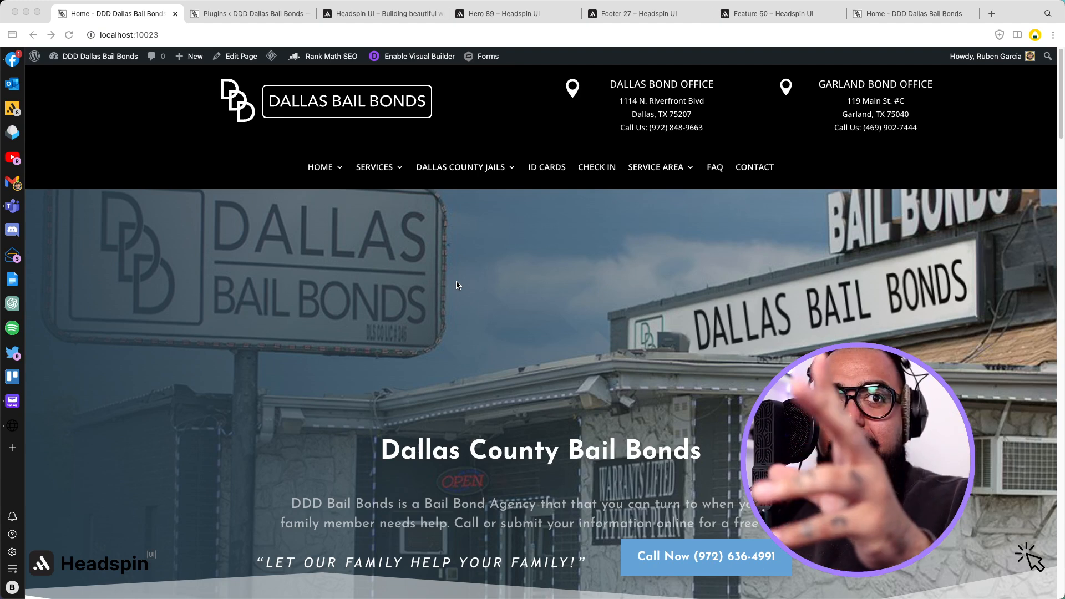
left_click(245, 10)
left_click(135, 19)
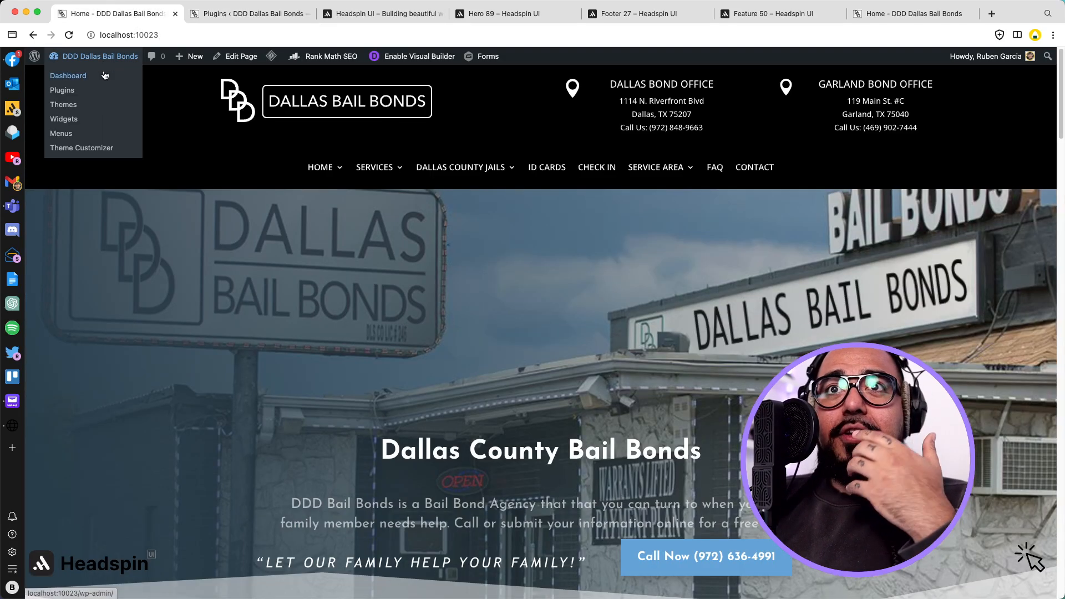
left_click(103, 72)
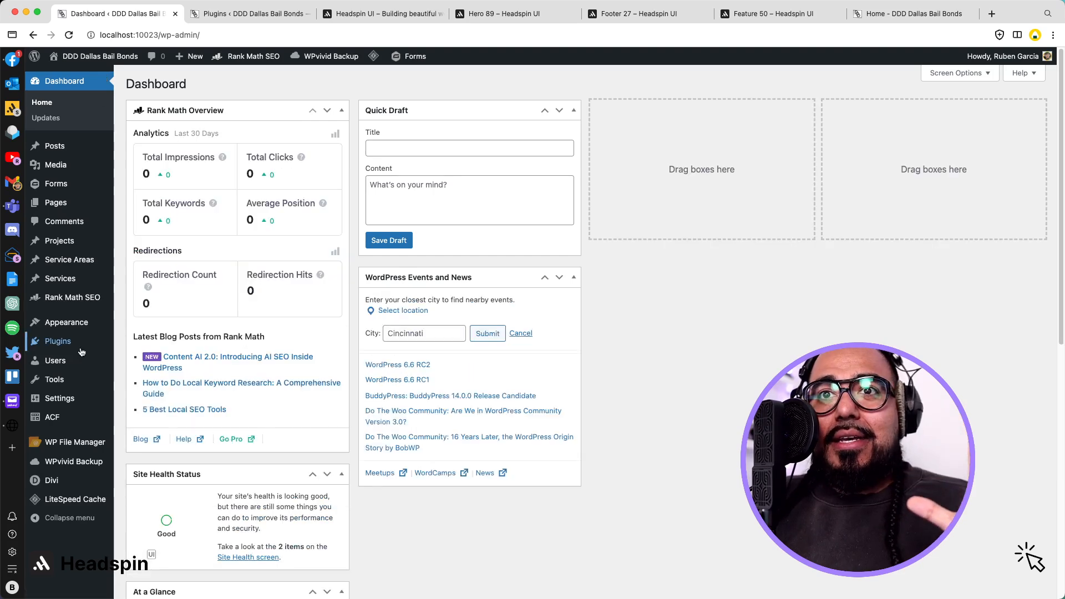
left_click(77, 348)
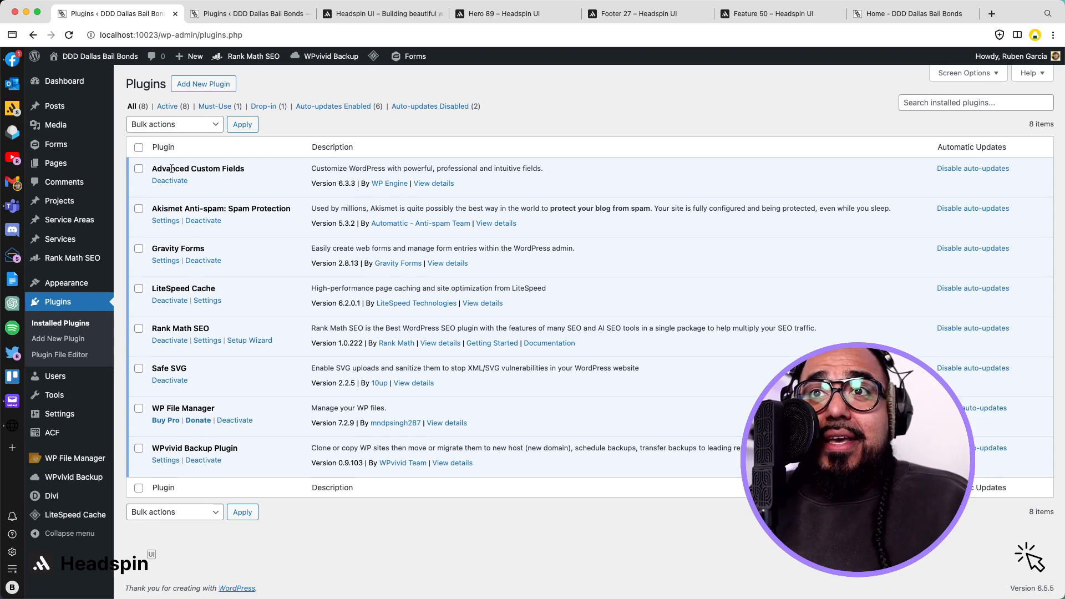
Step: Examine the installed plugins one by one, from Advanced Custom Fields through Gravity Forms and Rank Math SEO to WP File Manager
left_click_drag(174, 168, 229, 166)
left_click(251, 168)
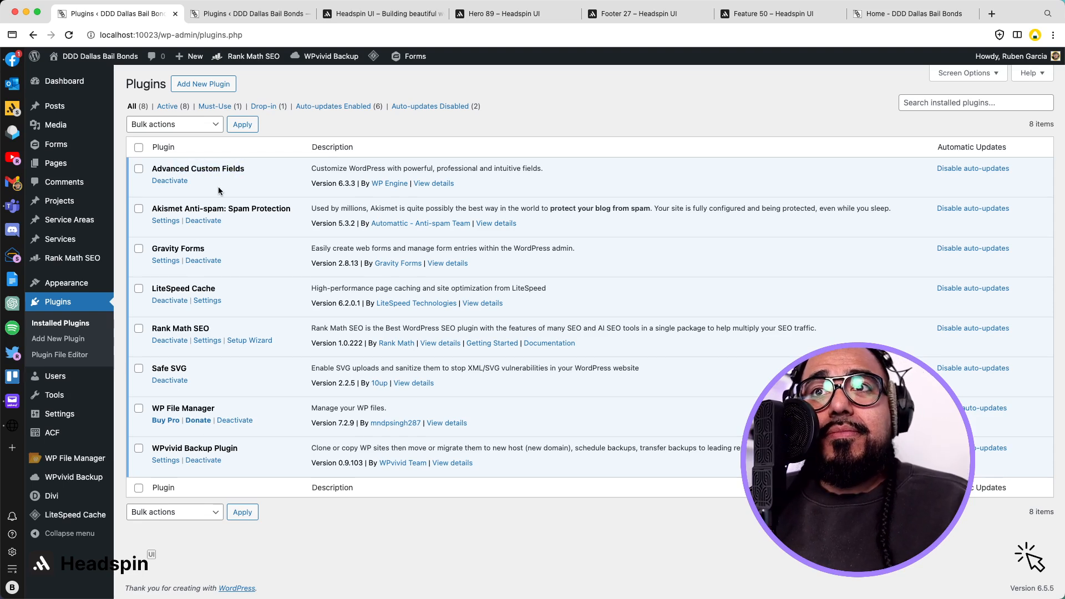
left_click_drag(234, 210, 282, 206)
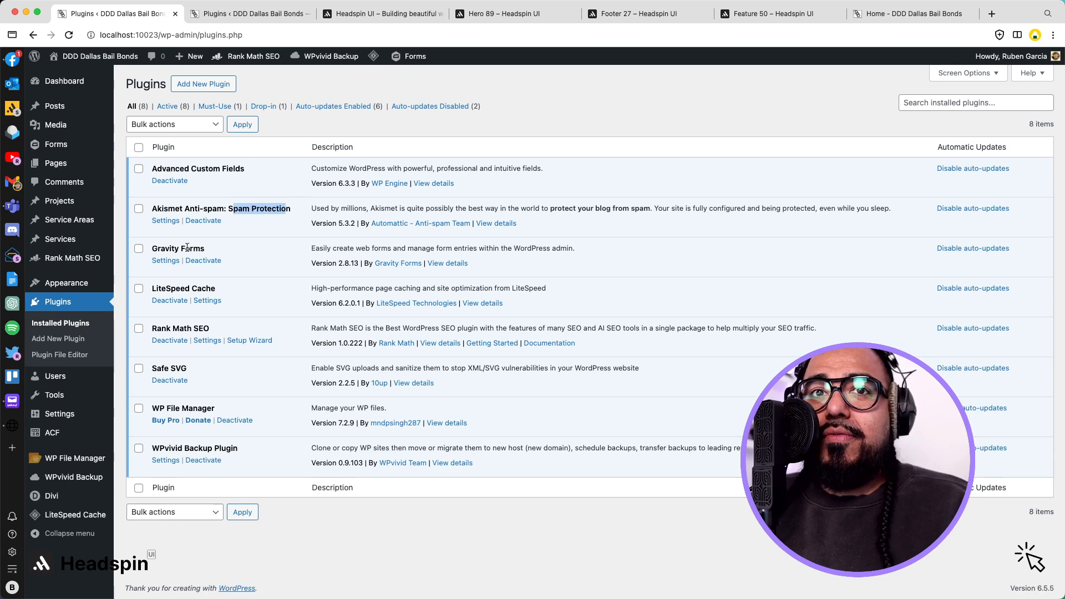
left_click_drag(153, 249, 218, 249)
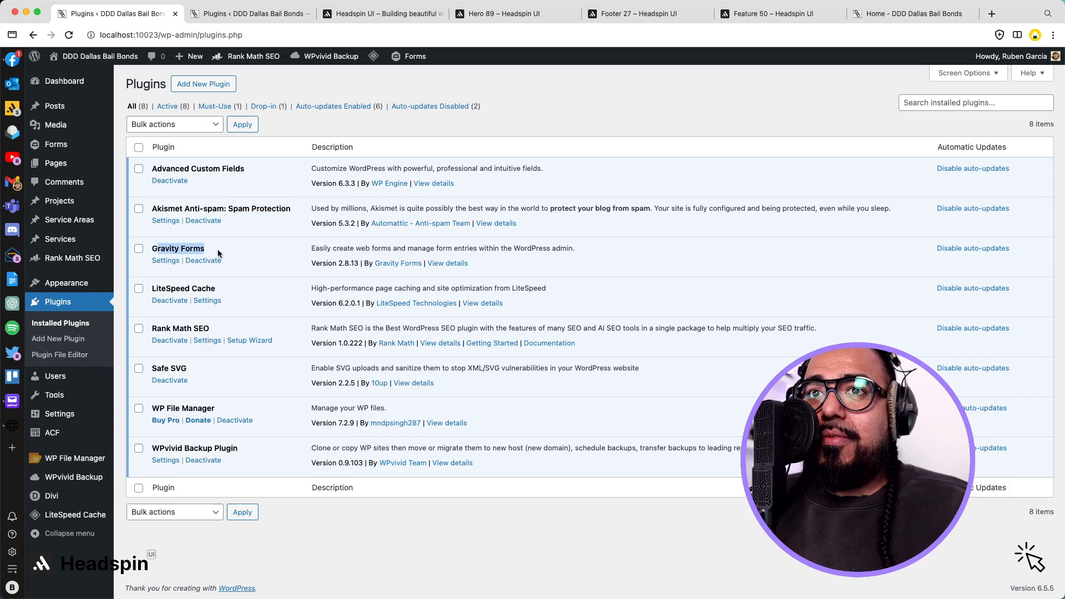
left_click(162, 288)
left_click_drag(163, 288, 213, 290)
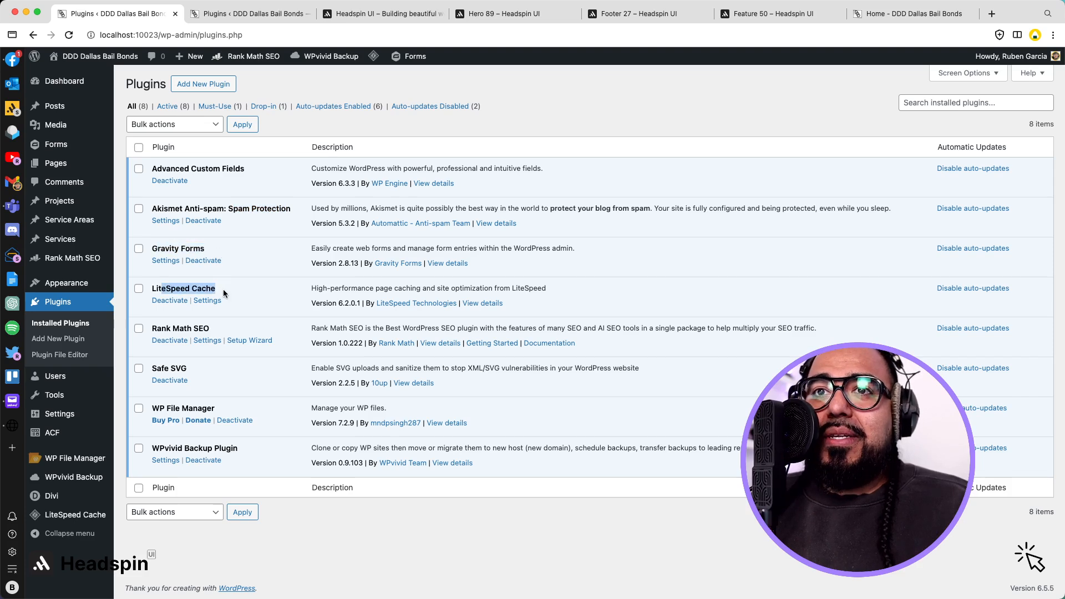
left_click(172, 329)
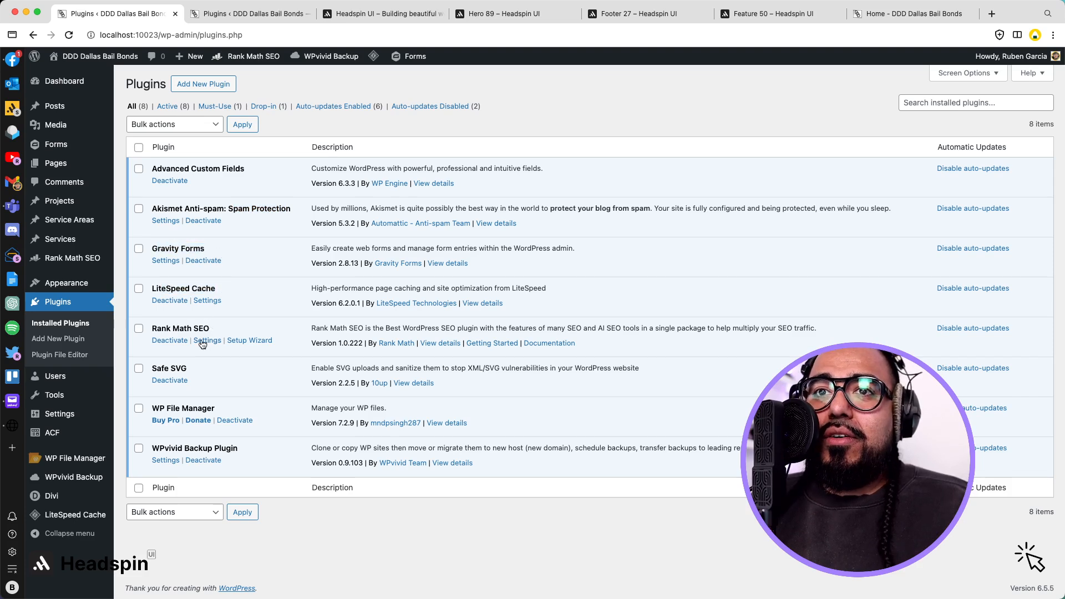
left_click_drag(162, 368, 188, 370)
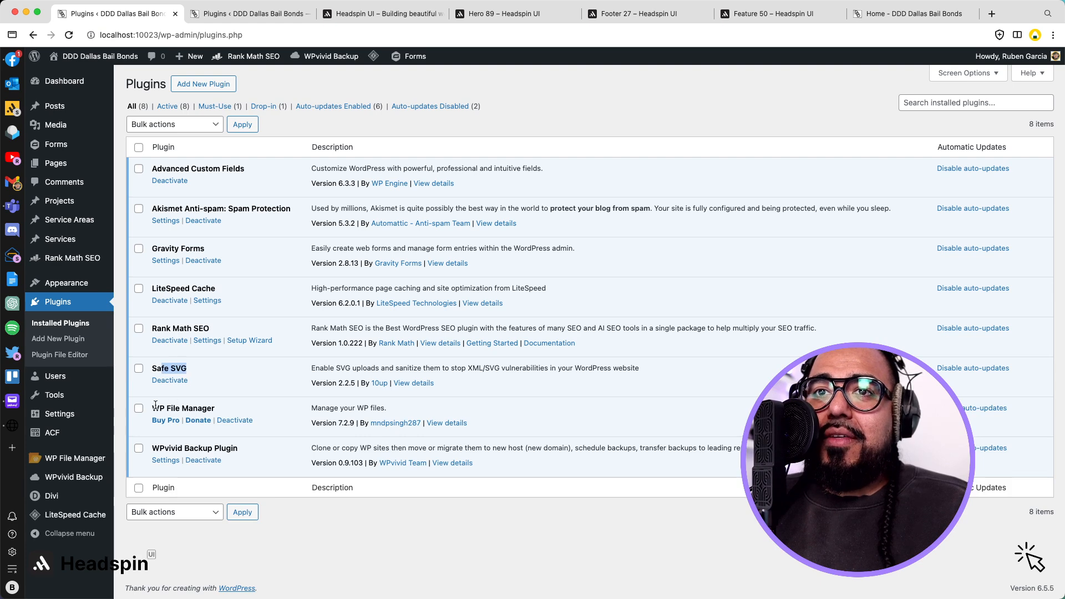
left_click_drag(156, 404, 200, 406)
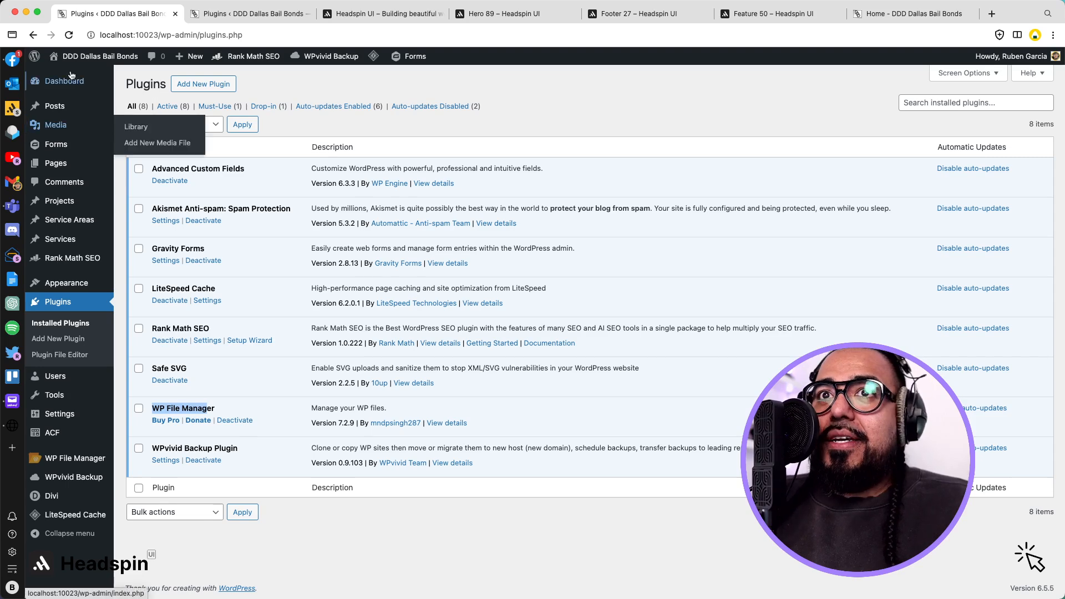
Step: Open the list of all blog posts and look over the post titles, categories and tags
mouse_move(77, 64)
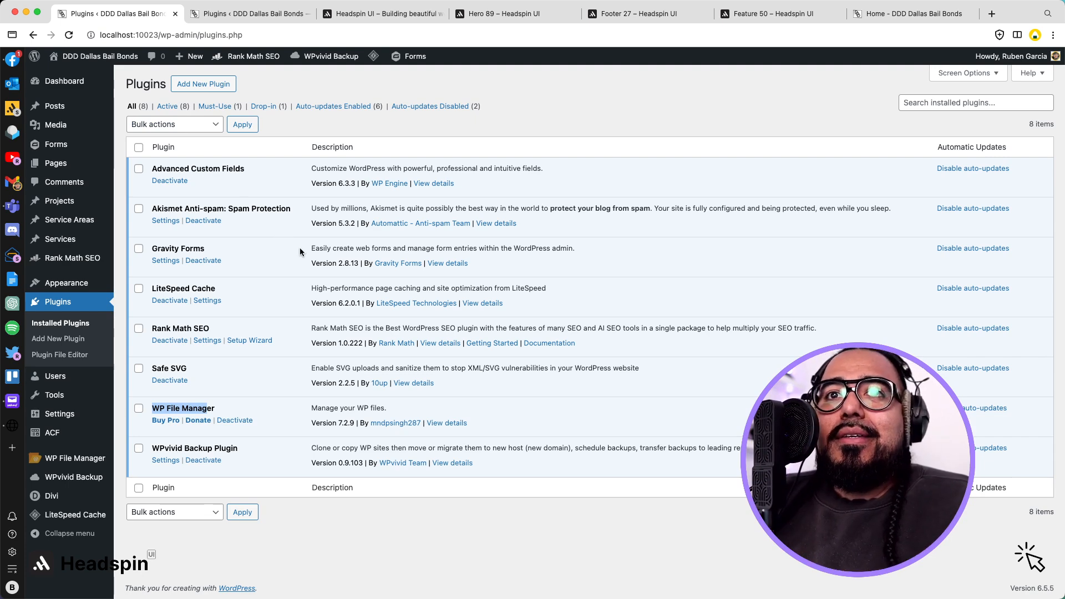
mouse_move(71, 233)
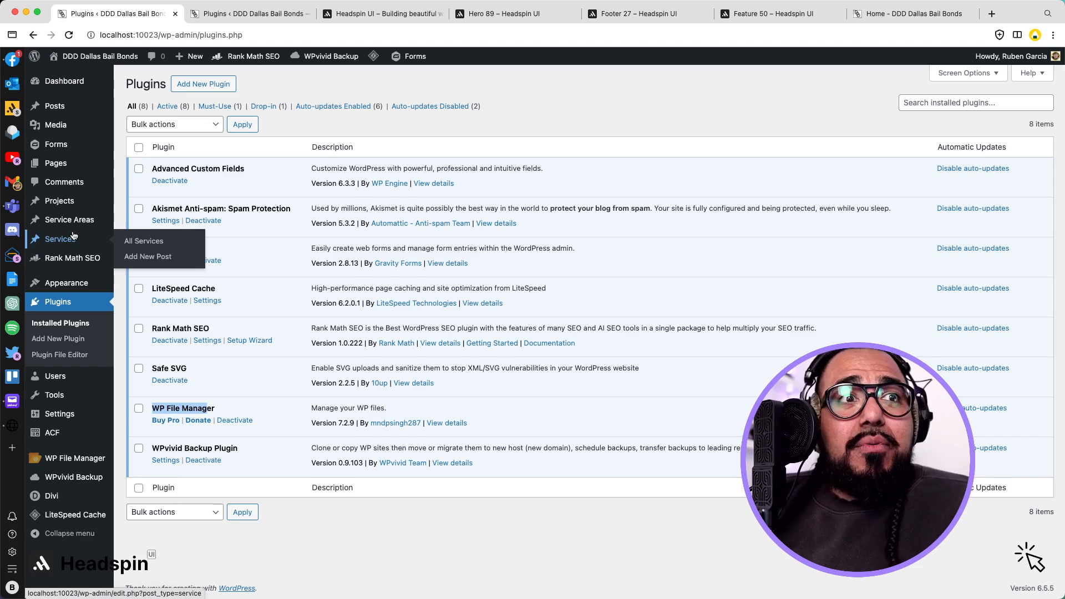
mouse_move(78, 199)
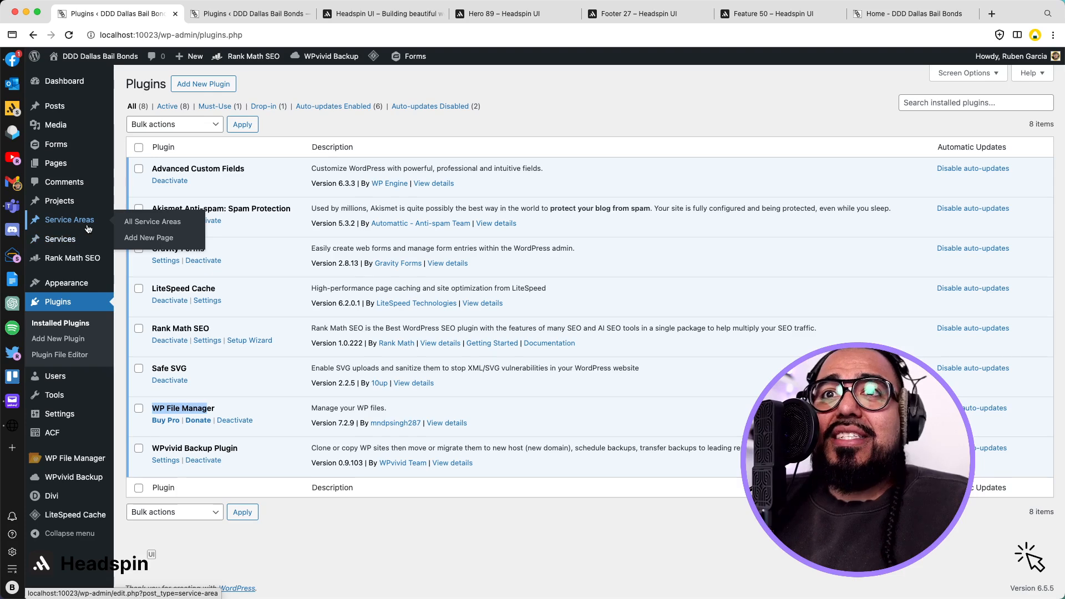
mouse_move(65, 166)
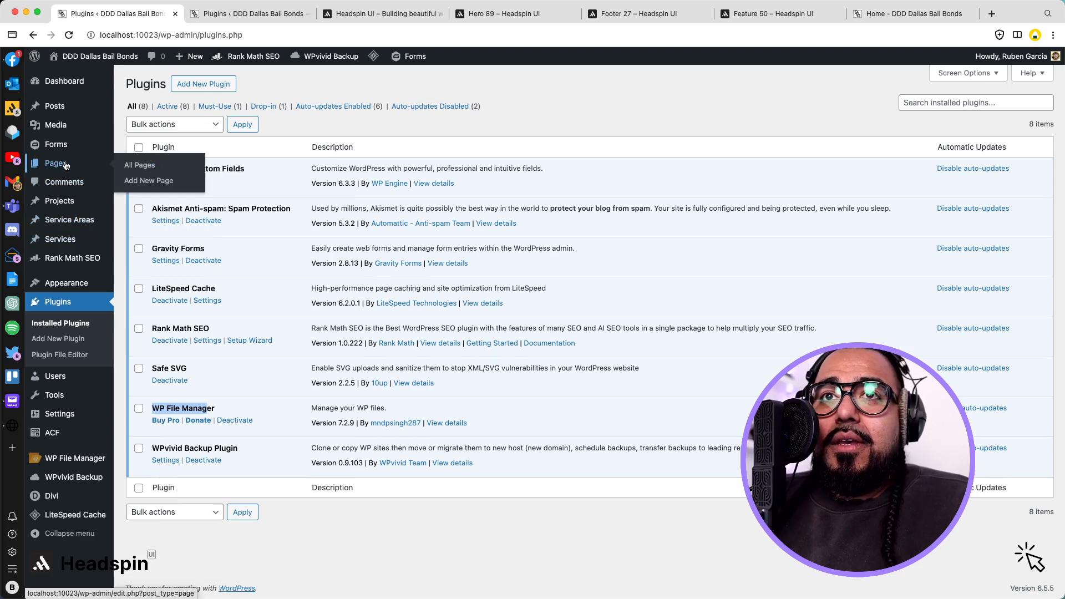
left_click(55, 105)
scroll(195, 167, "down", 1)
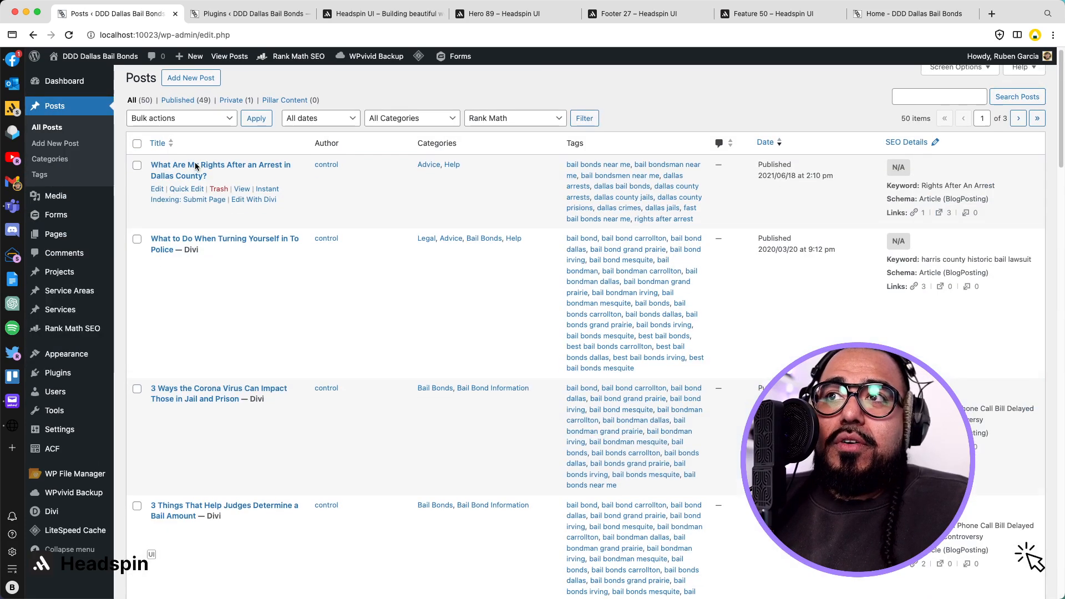
scroll(195, 166, "down", 4)
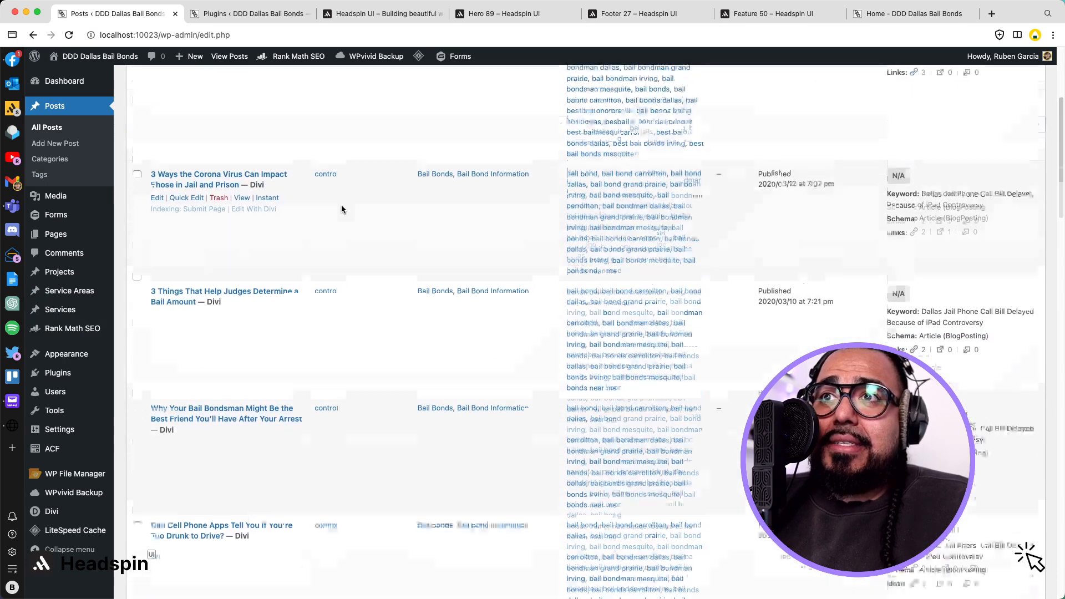
scroll(341, 208, "up", 4)
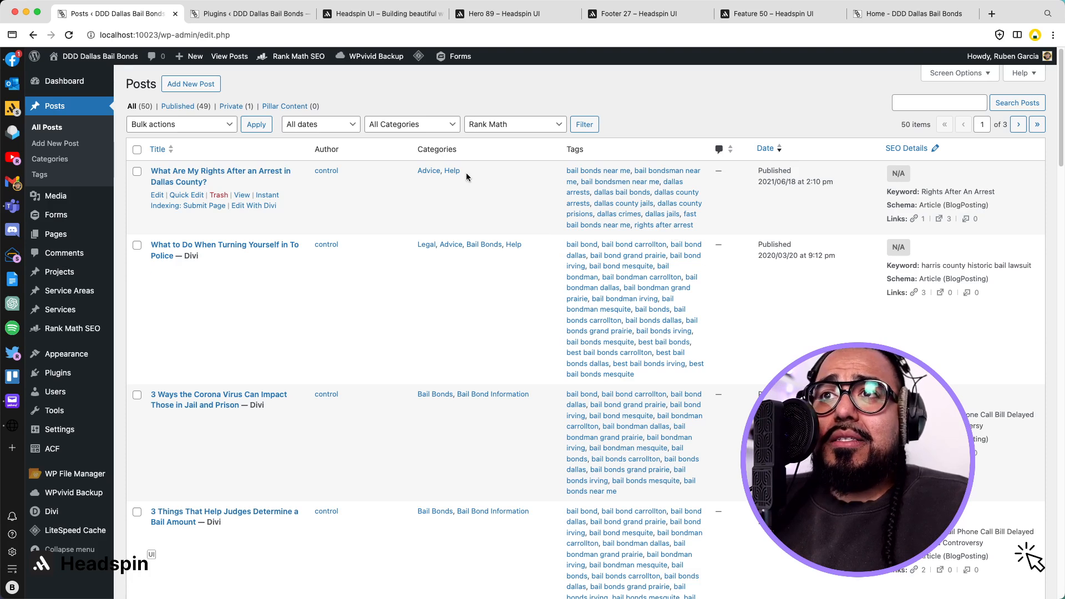
scroll(378, 192, "down", 1)
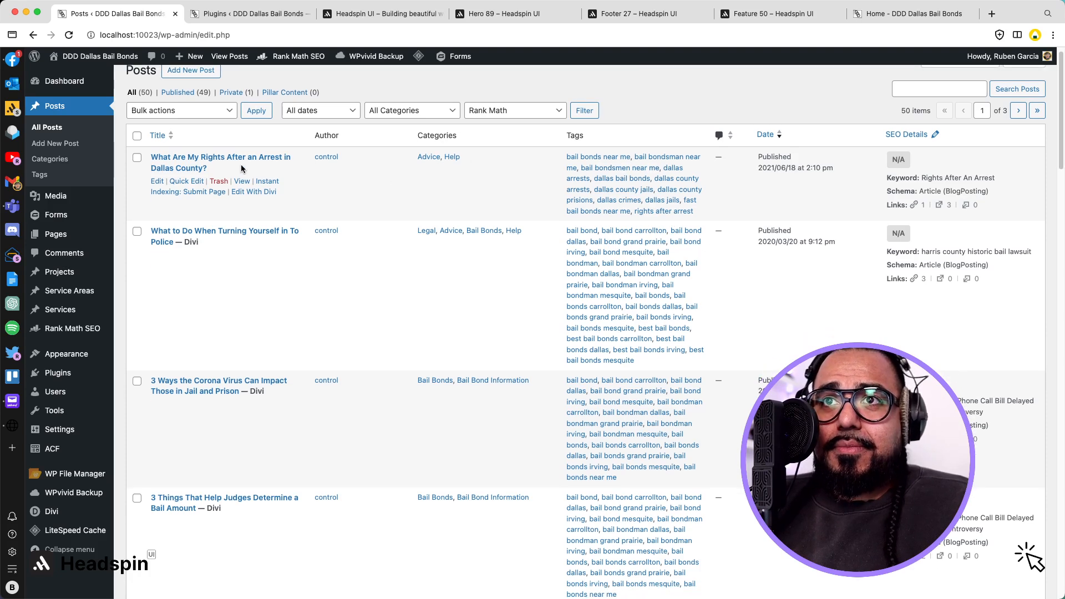
Step: Open the post "What Are My Rights After an Arrest in Dallas County?", review its content and return to the posts list
left_click(261, 158)
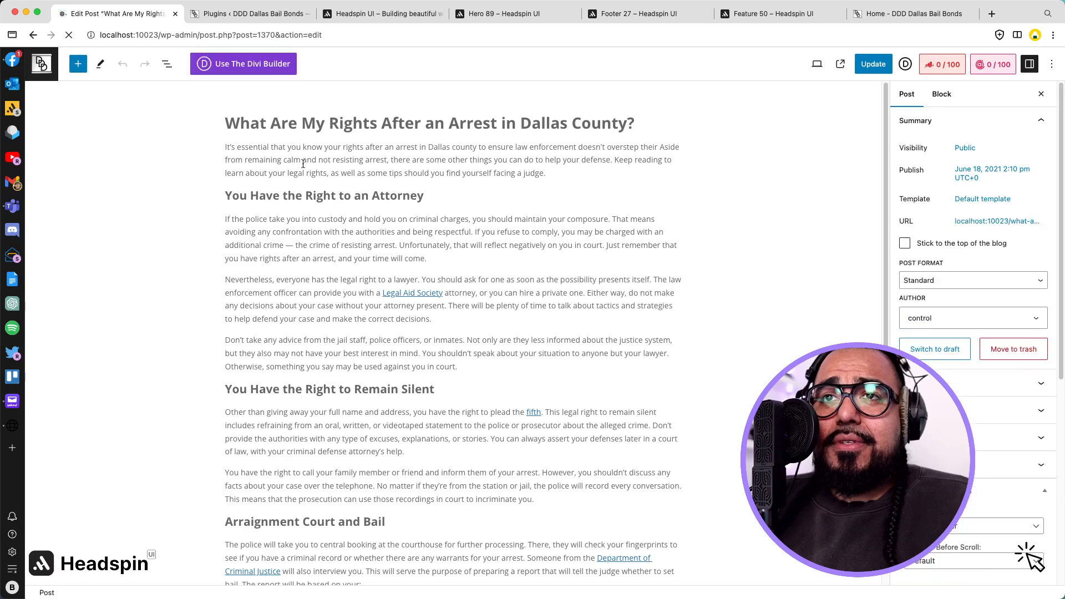
scroll(424, 184, "down", 5)
scroll(423, 198, "up", 1)
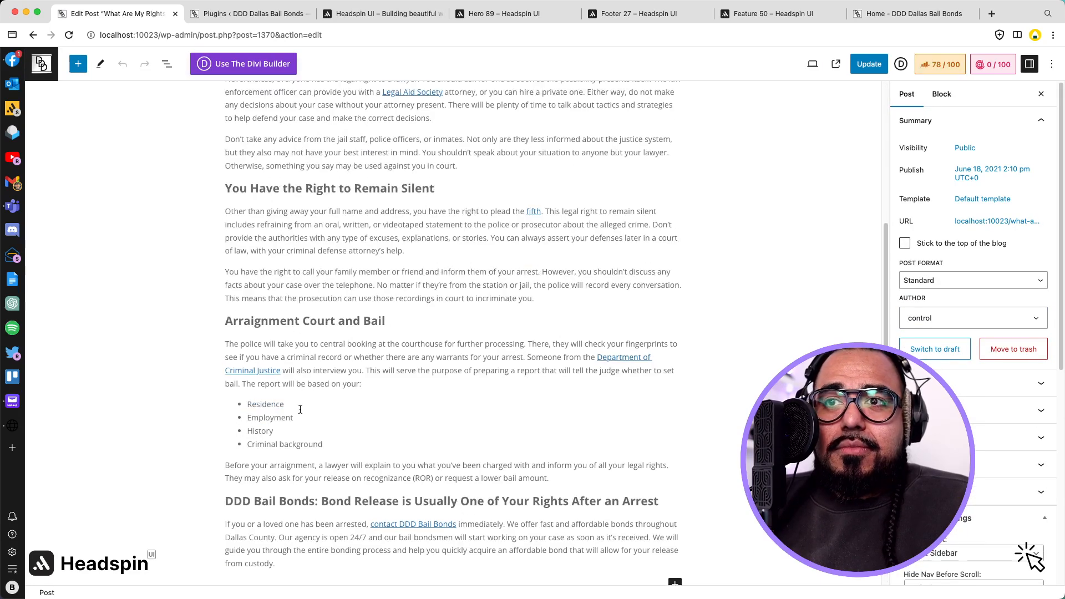
scroll(491, 332, "up", 5)
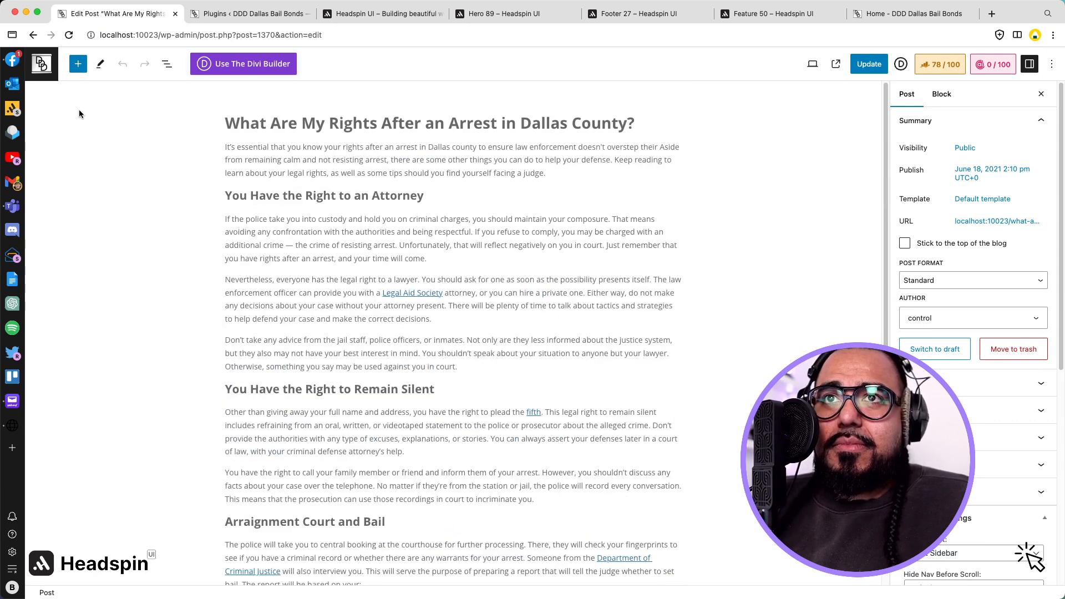
left_click(40, 65)
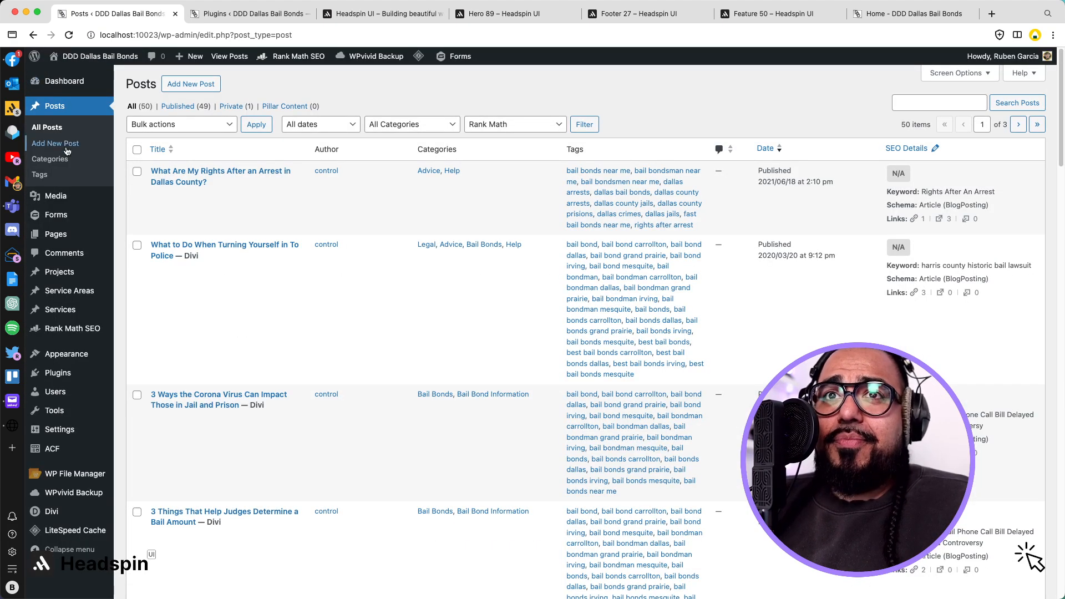
Step: Open the list of all pages and examine the main pages, the city pages under Jails We Serve, and the policy pages
left_click(69, 234)
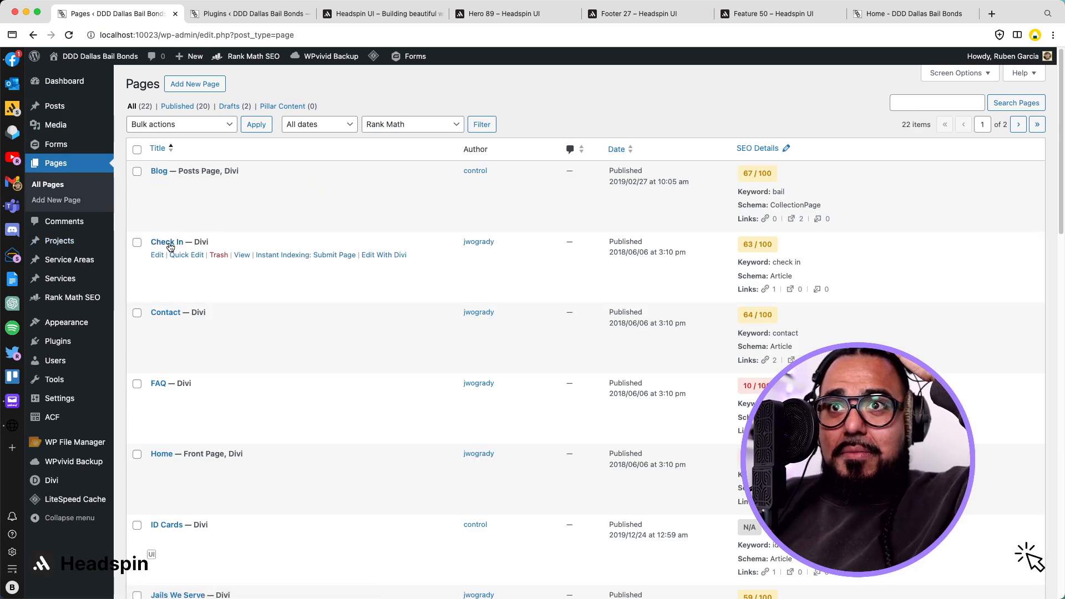
scroll(179, 299, "down", 2)
scroll(166, 309, "down", 1)
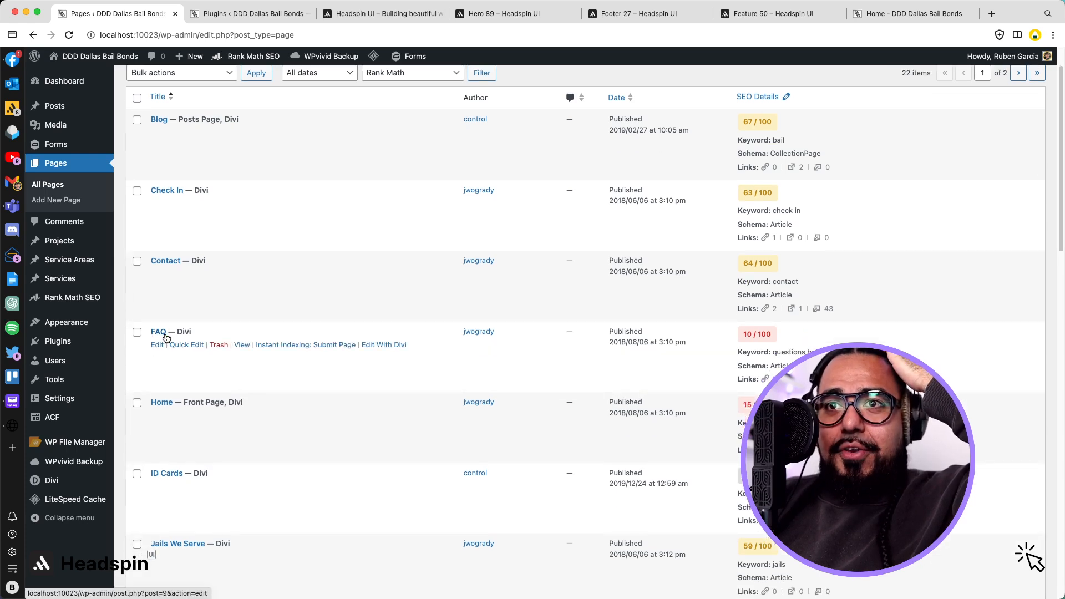
scroll(165, 337, "down", 1)
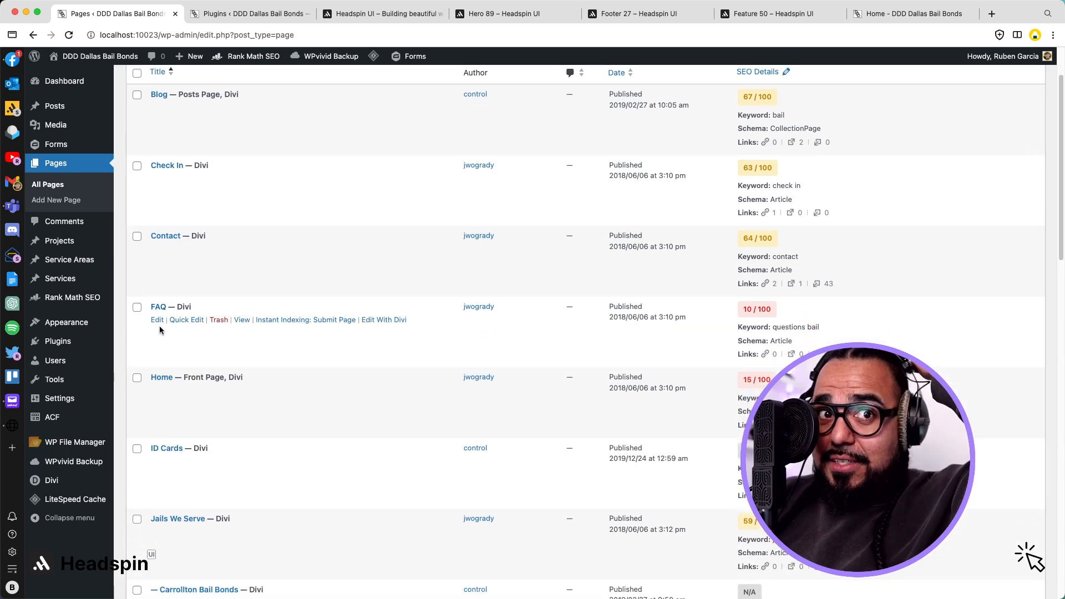
scroll(164, 330, "down", 1)
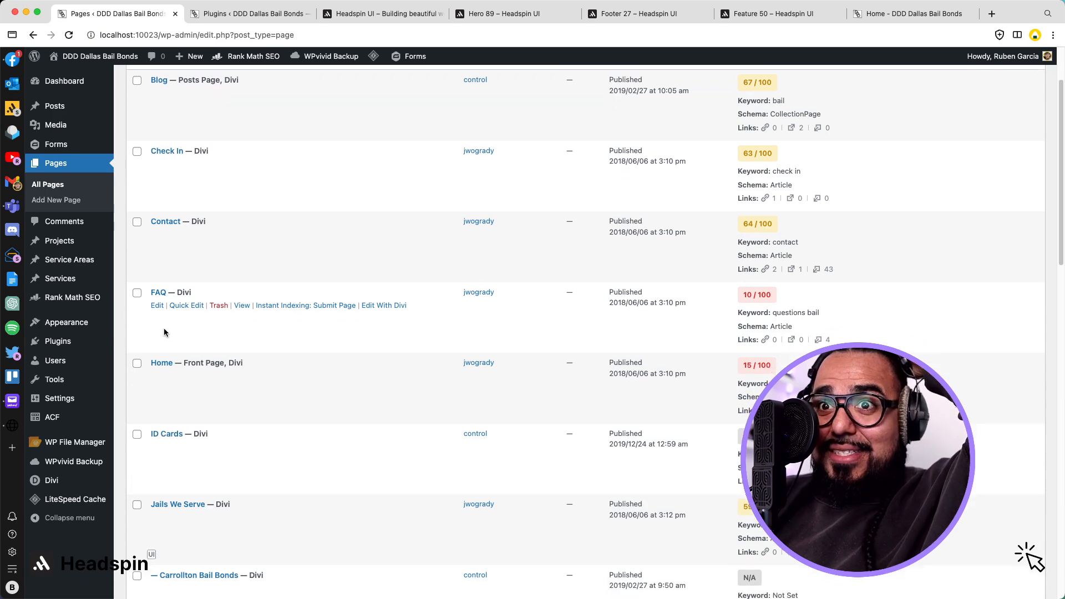
scroll(162, 363, "down", 2)
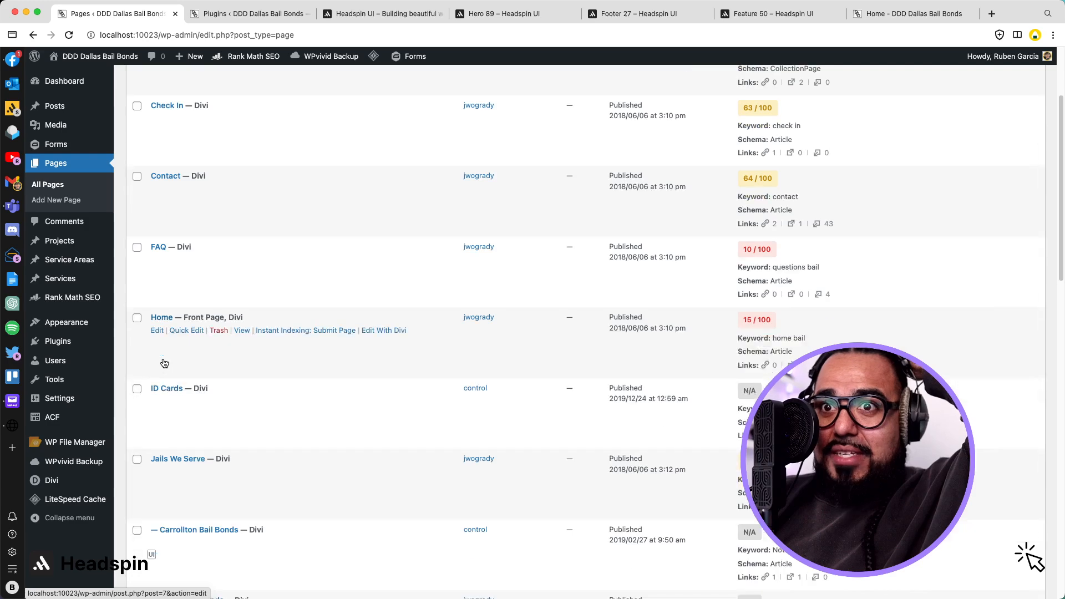
scroll(180, 392, "down", 3)
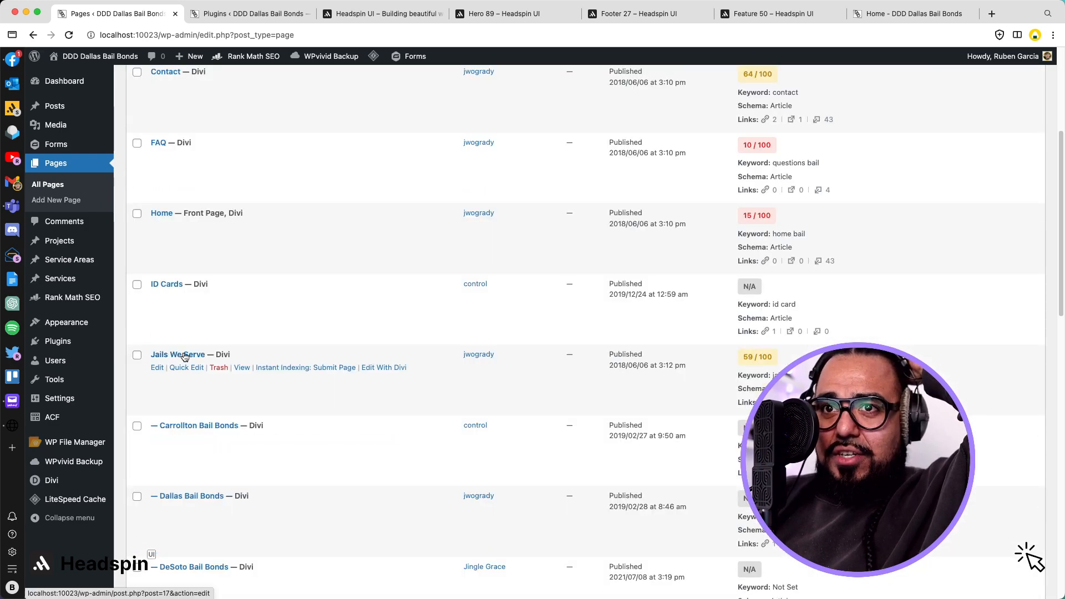
scroll(185, 359, "down", 4)
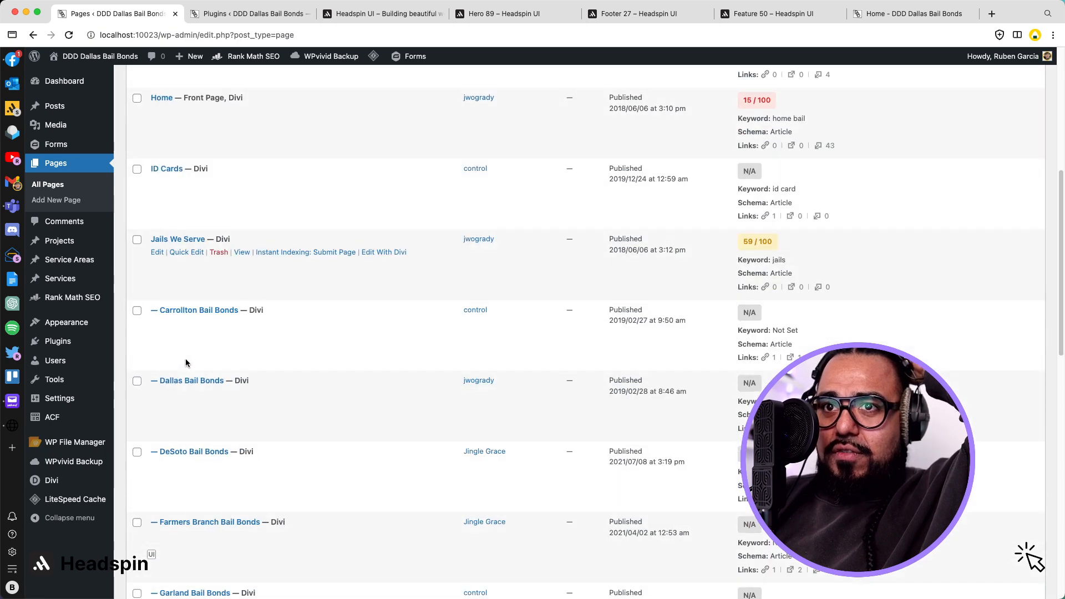
scroll(206, 341, "down", 5)
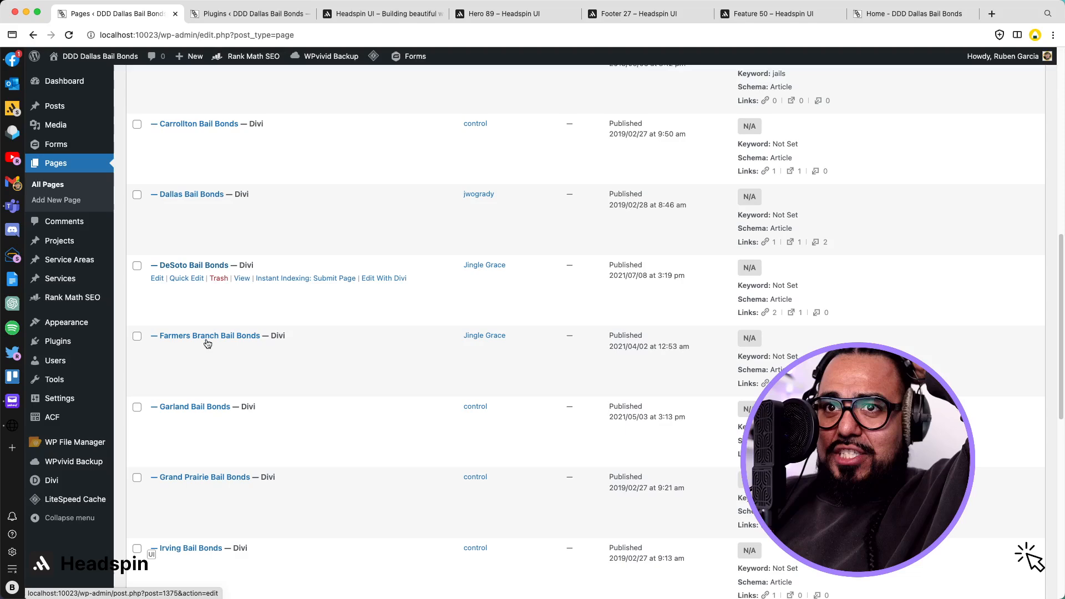
scroll(206, 341, "down", 1)
scroll(206, 338, "down", 1)
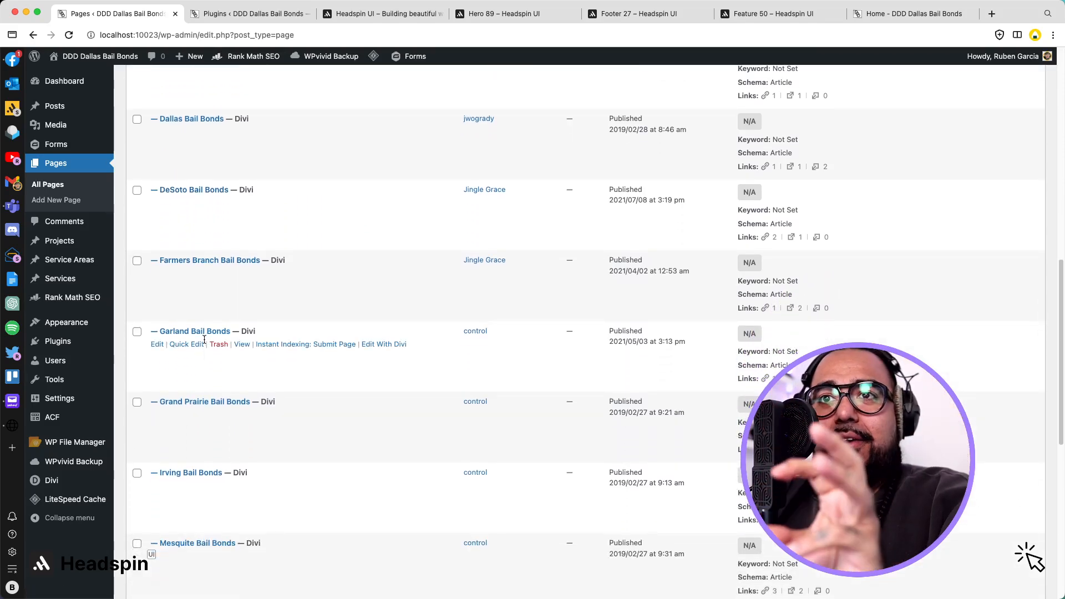
scroll(204, 339, "up", 3)
scroll(204, 339, "up", 4)
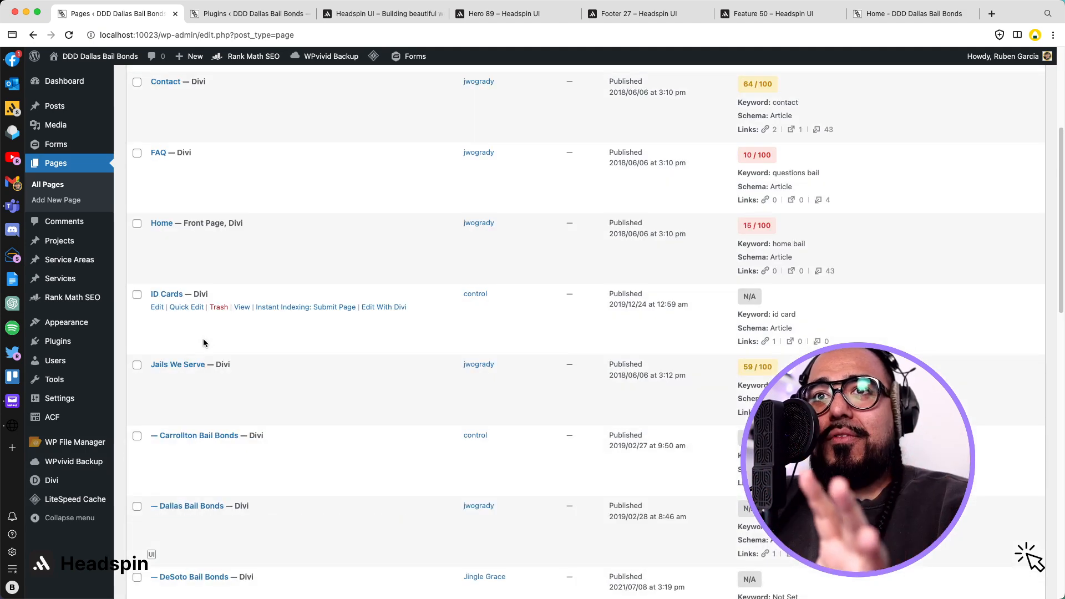
scroll(204, 370, "down", 6)
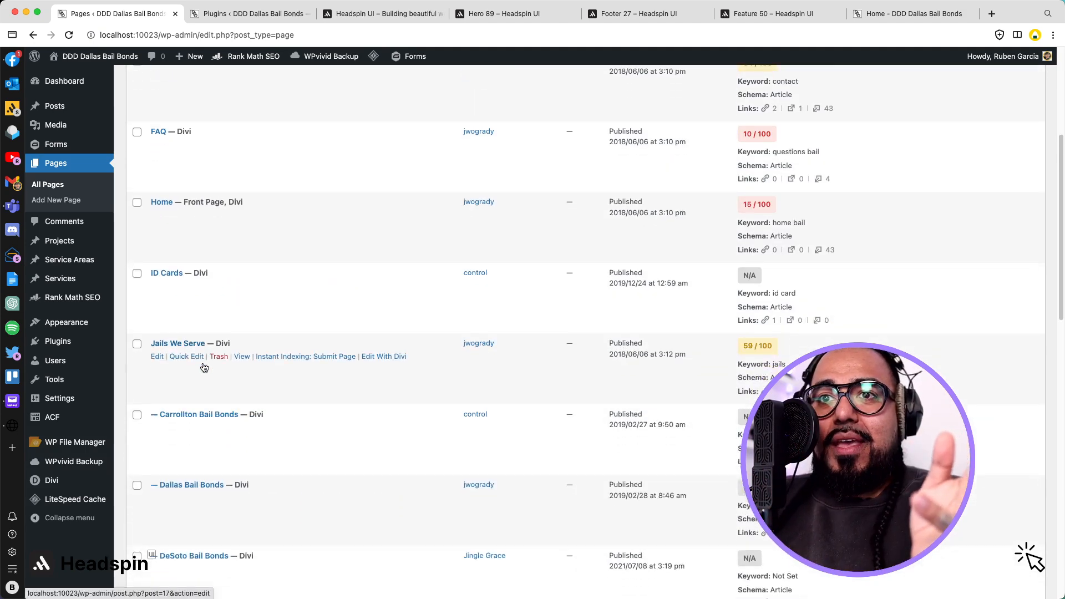
scroll(246, 380, "down", 8)
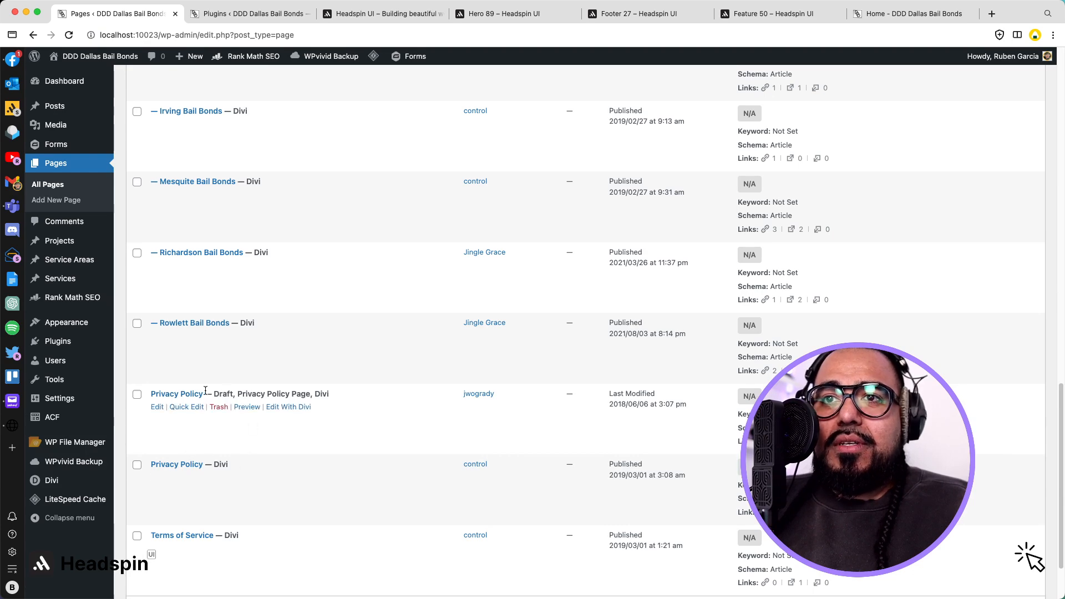
Step: Examine the rest of the pages list, including its second page, and return to the start of the first page
scroll(289, 427, "down", 1)
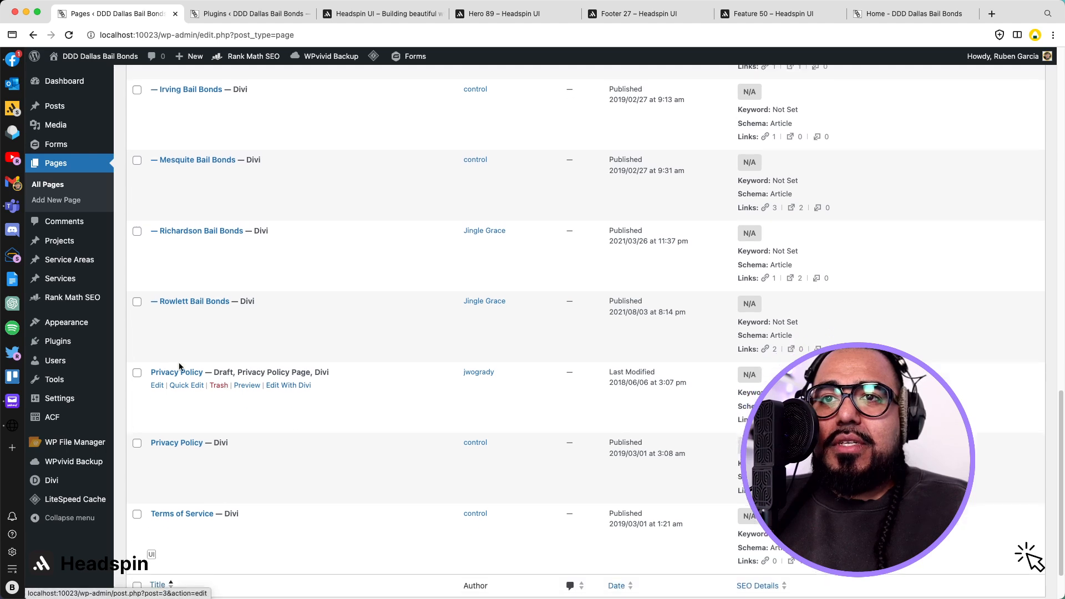
scroll(185, 407, "down", 3)
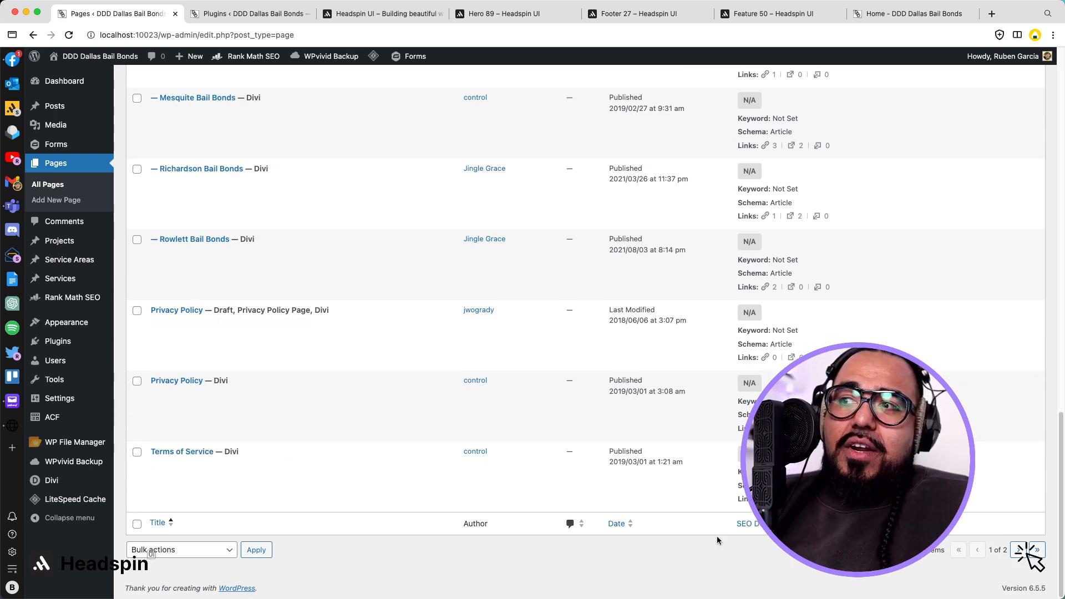
left_click(1020, 550)
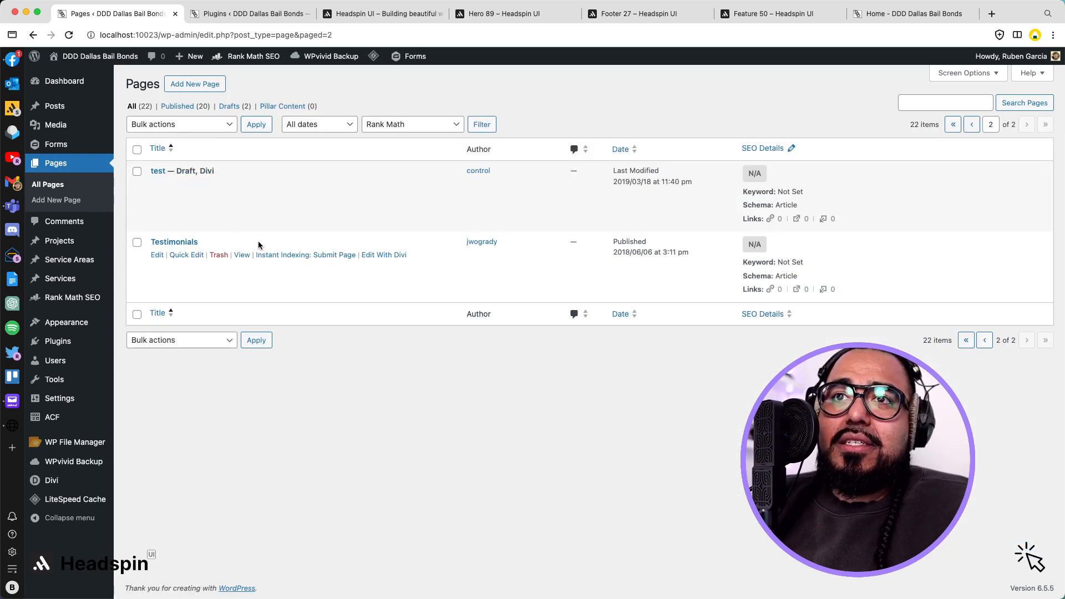
left_click(985, 343)
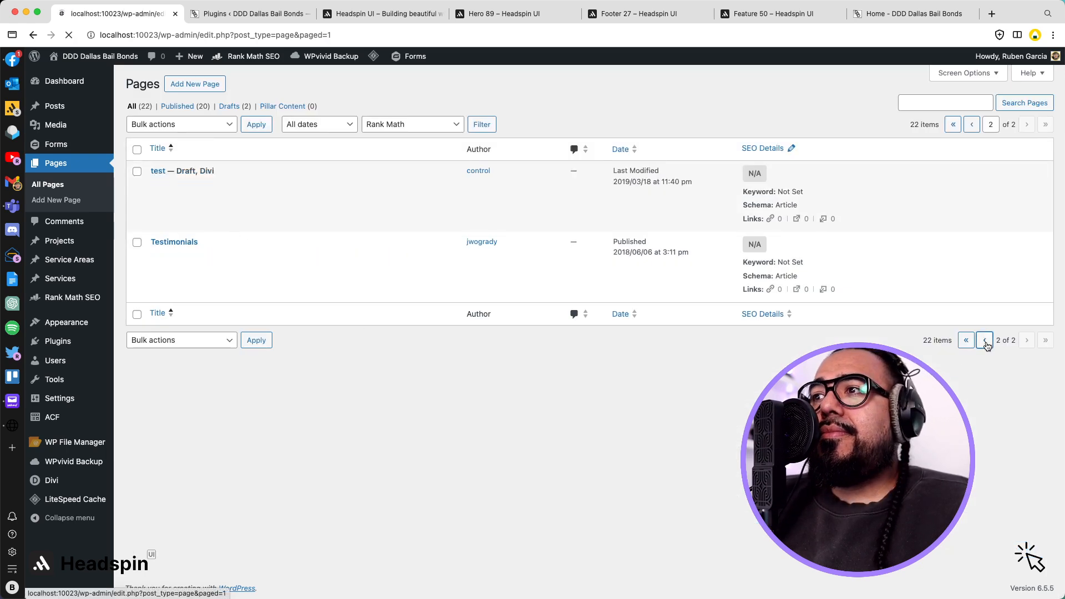
scroll(713, 297, "down", 5)
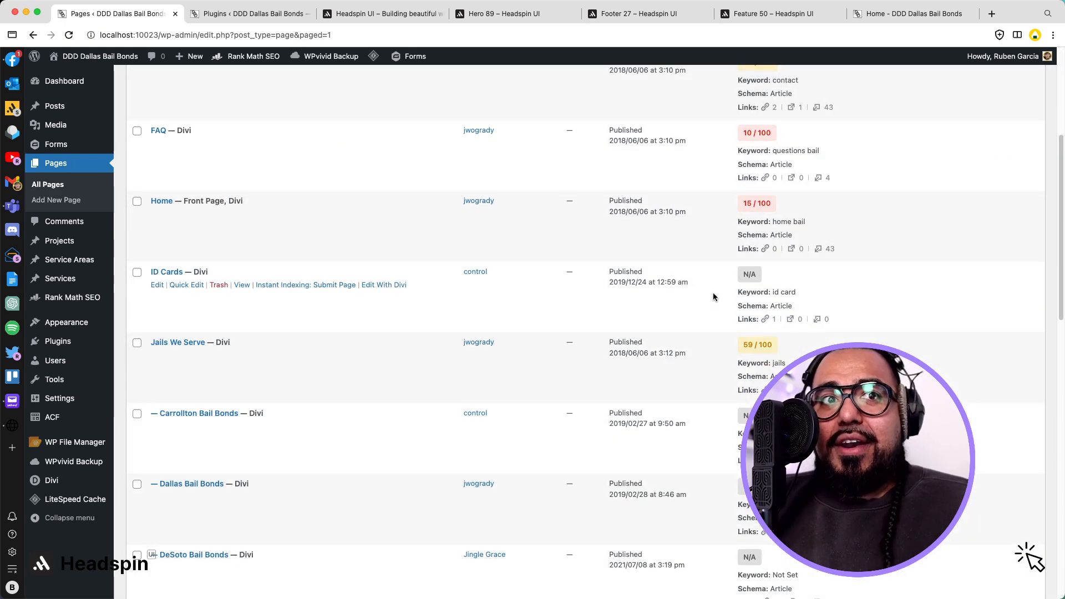
scroll(713, 296, "down", 9)
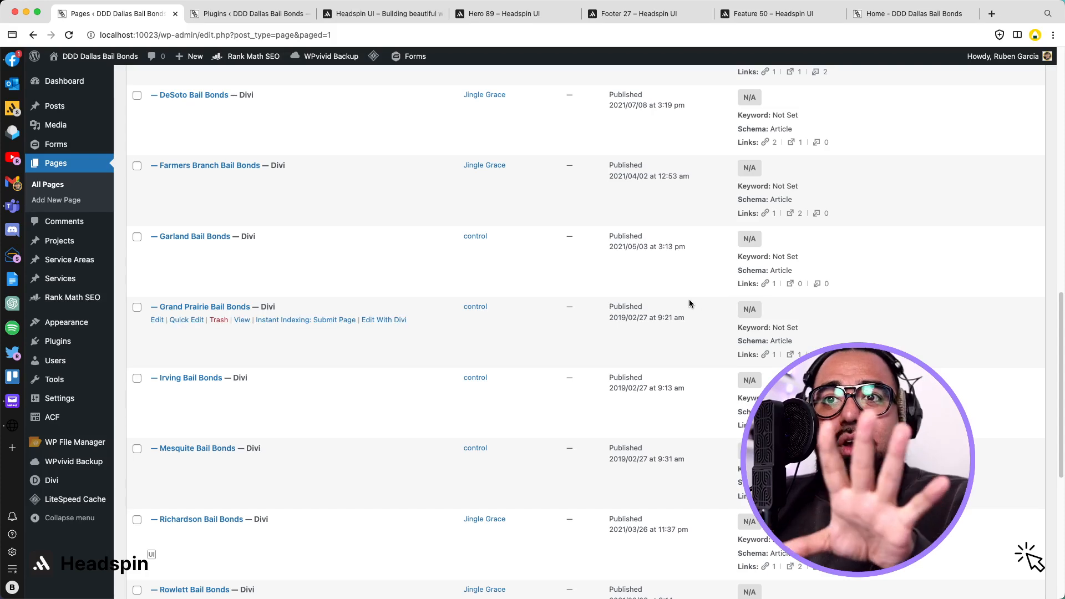
scroll(654, 303, "up", 7)
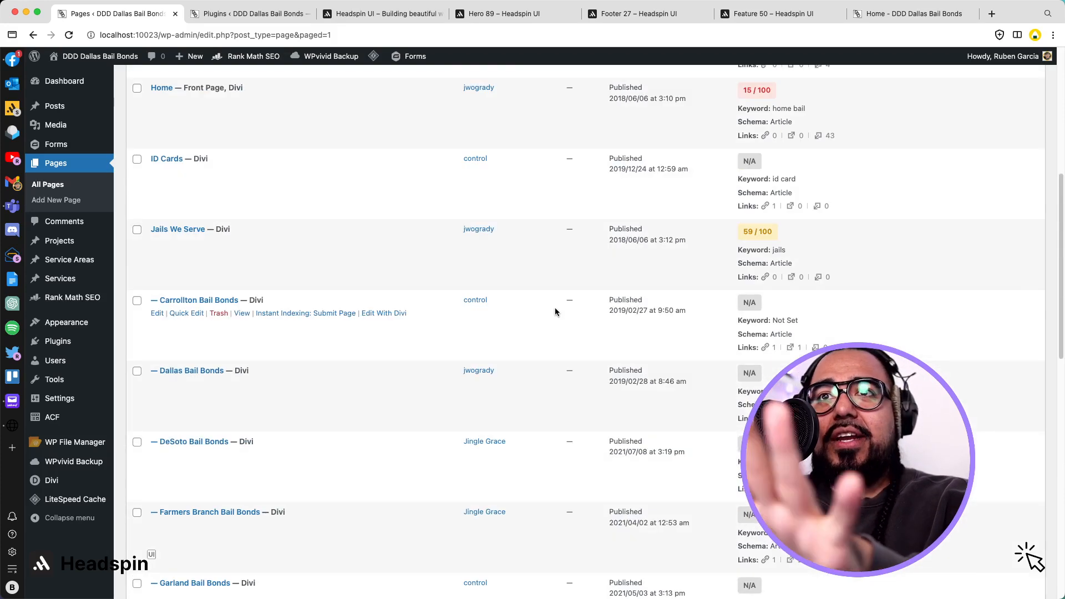
scroll(428, 283, "up", 7)
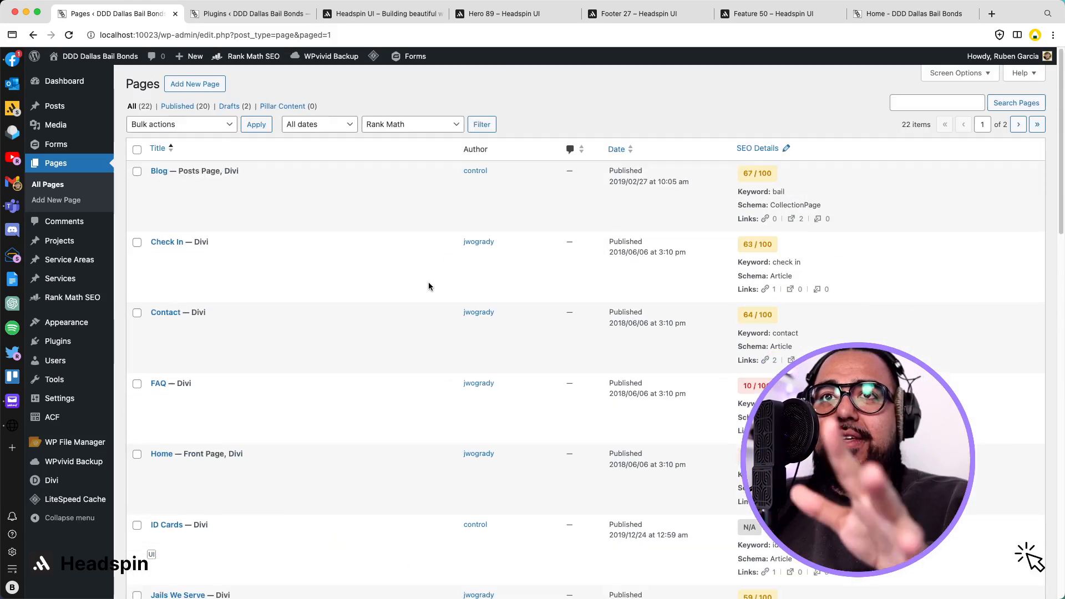
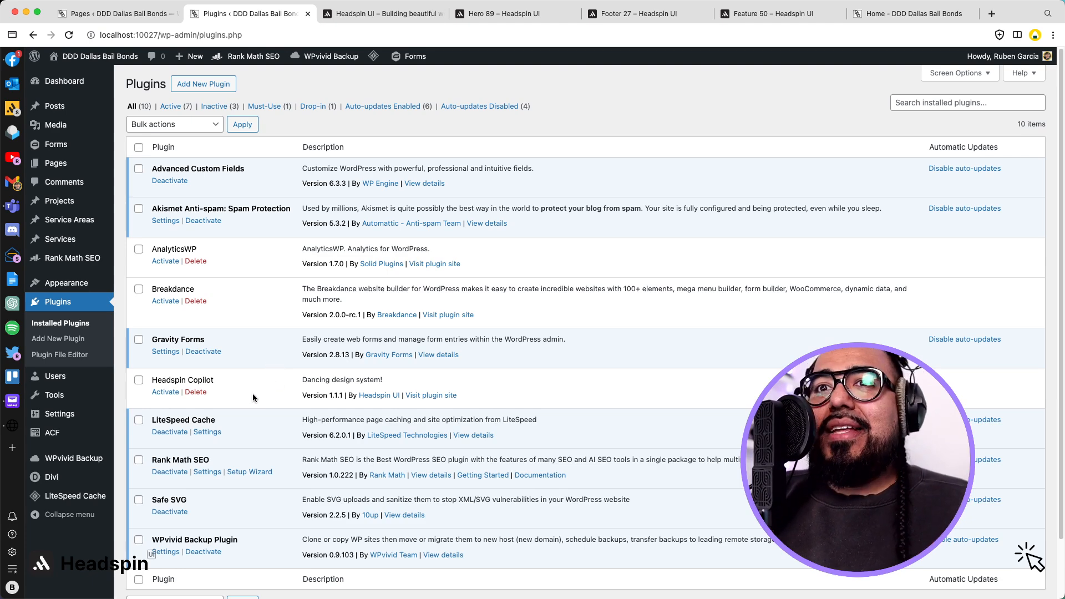
Step: Activate the Breakdance plugin and open its license settings
left_click(160, 302)
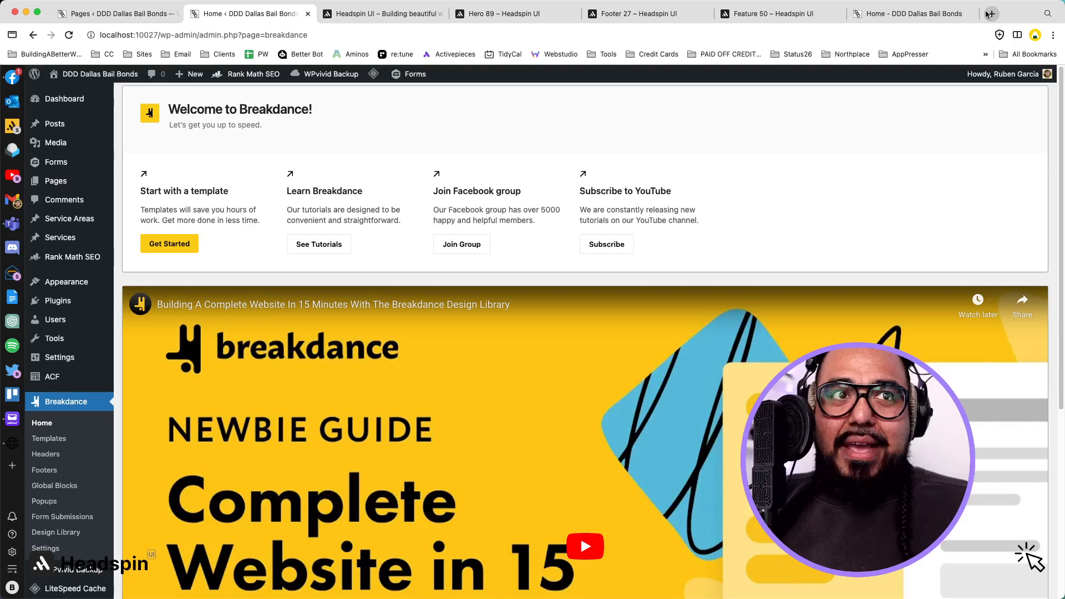
scroll(660, 175, "down", 2)
scroll(630, 274, "down", 2)
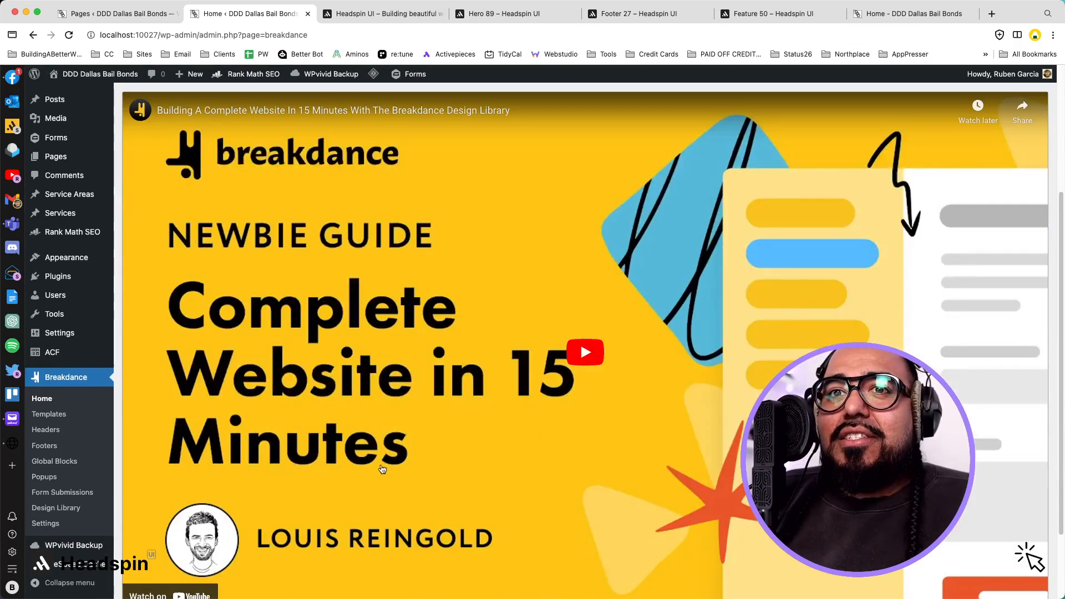
left_click(62, 530)
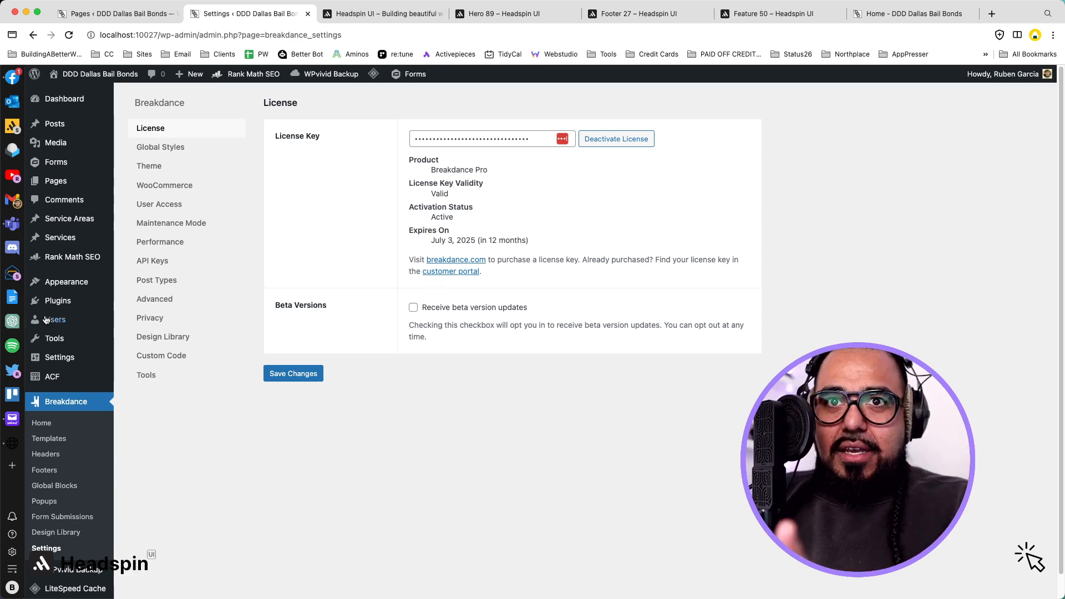
Step: Activate the Headspin Copilot plugin and save its framework tokens
left_click(73, 305)
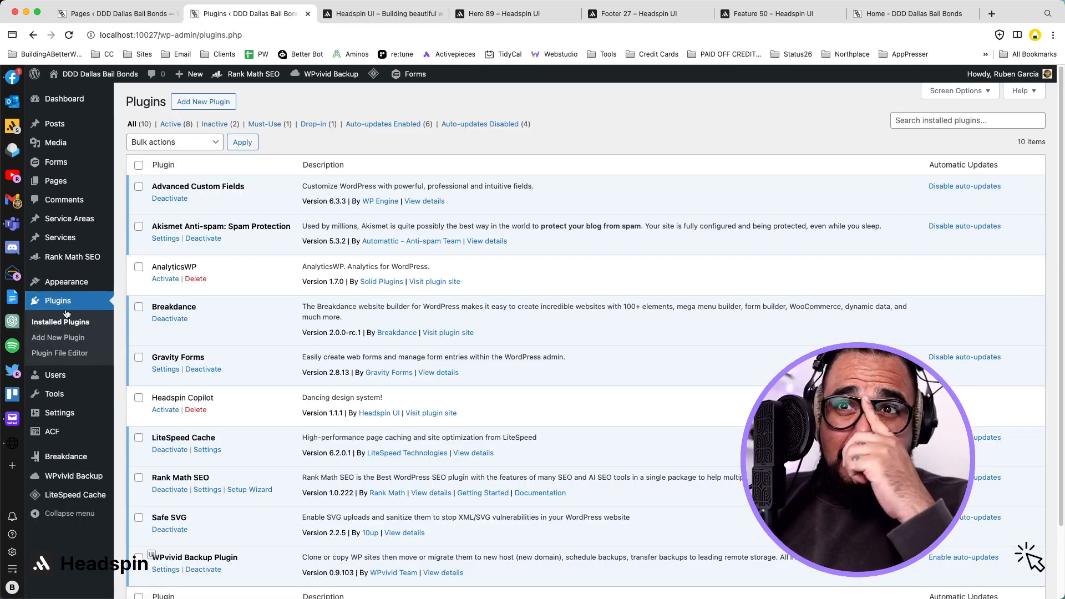
scroll(208, 335, "down", 1)
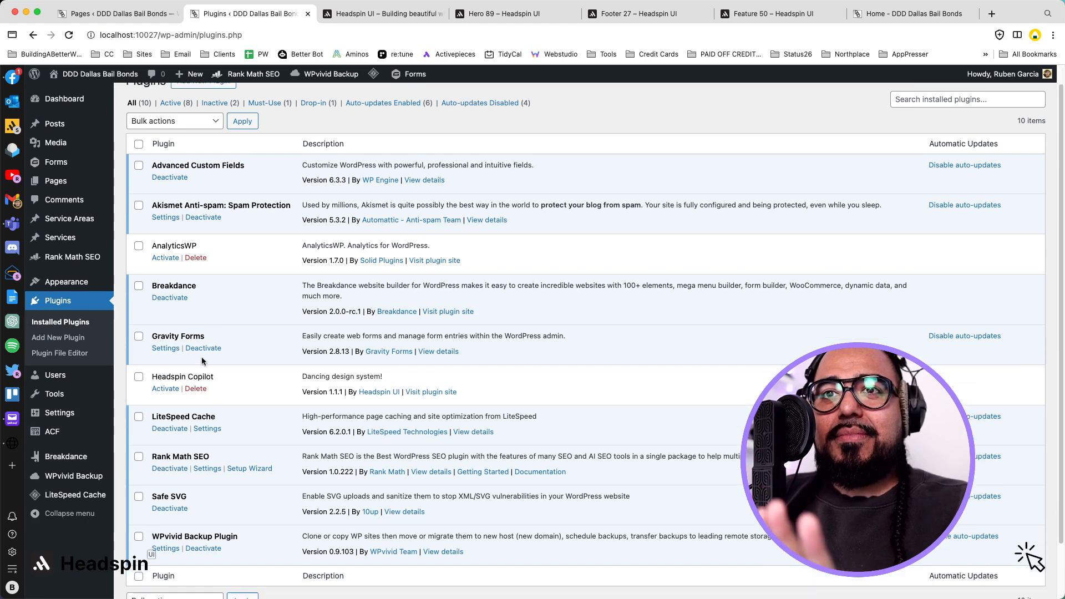
left_click(165, 388)
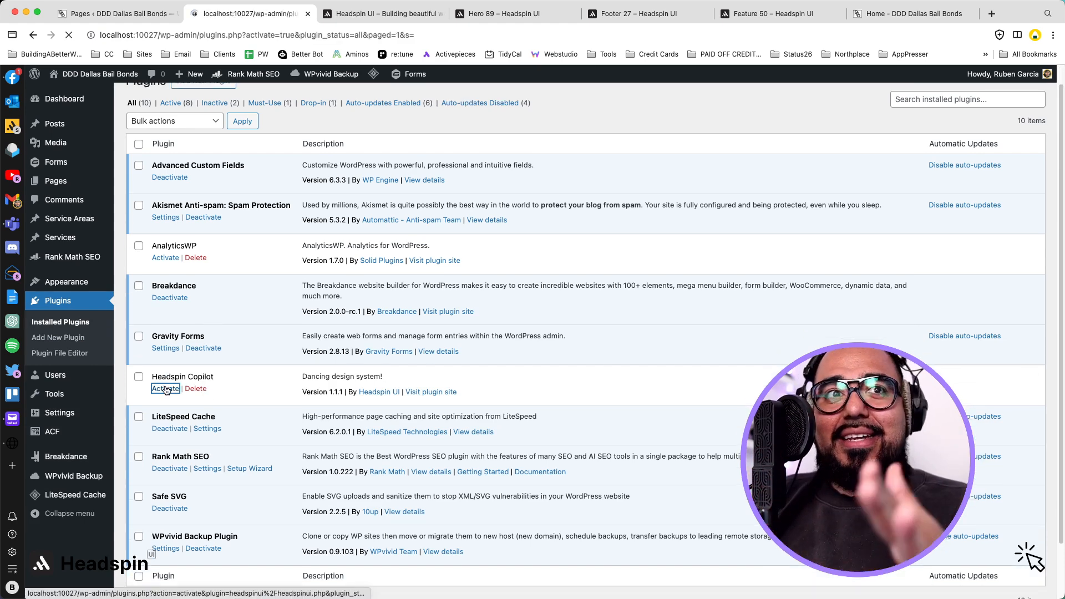
scroll(196, 400, "down", 2)
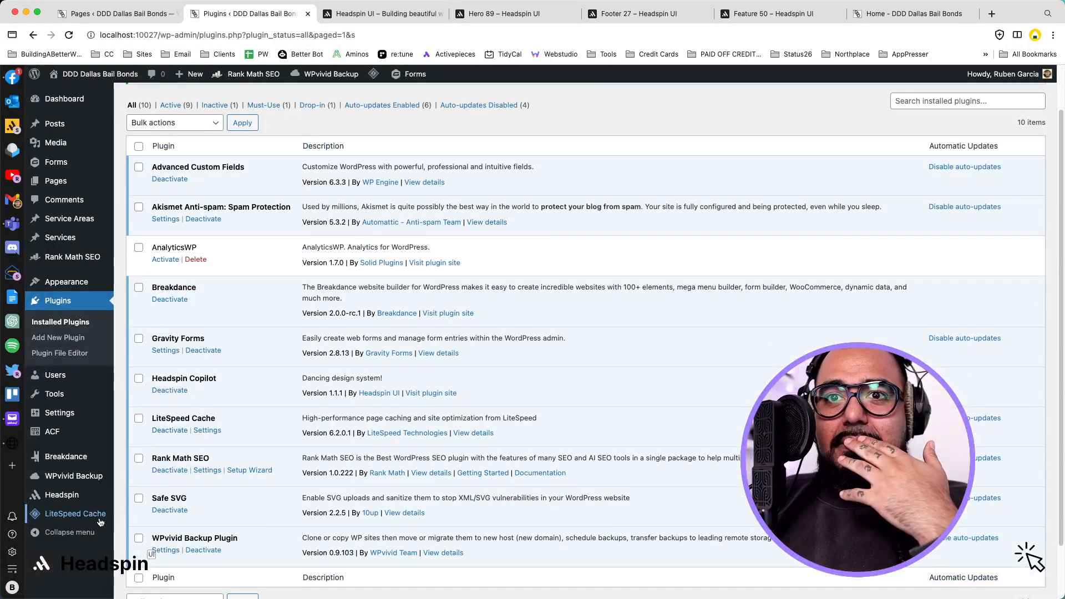
left_click(87, 506)
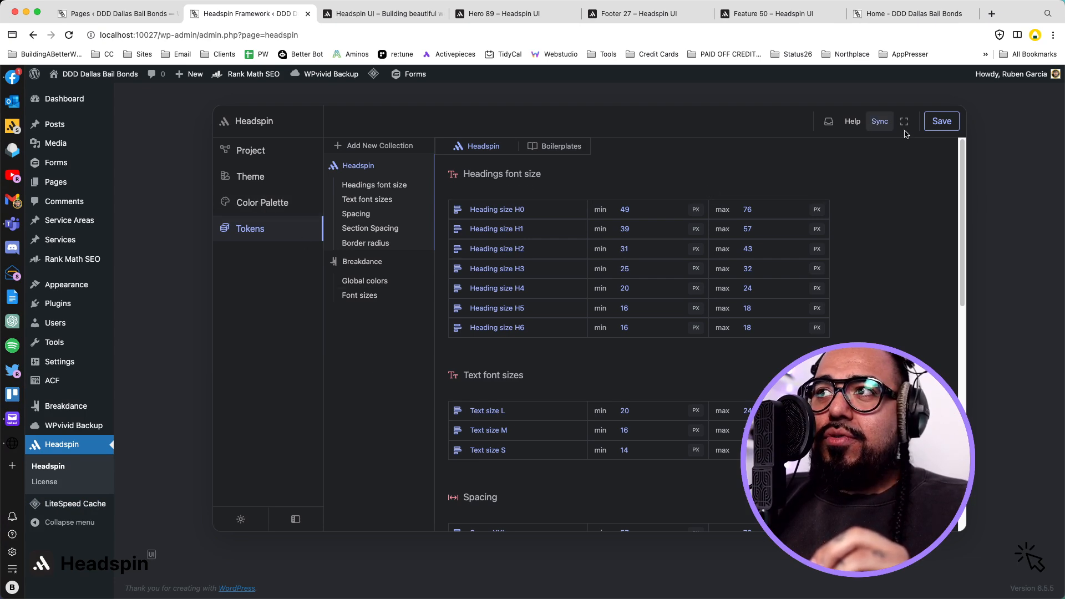
left_click(941, 127)
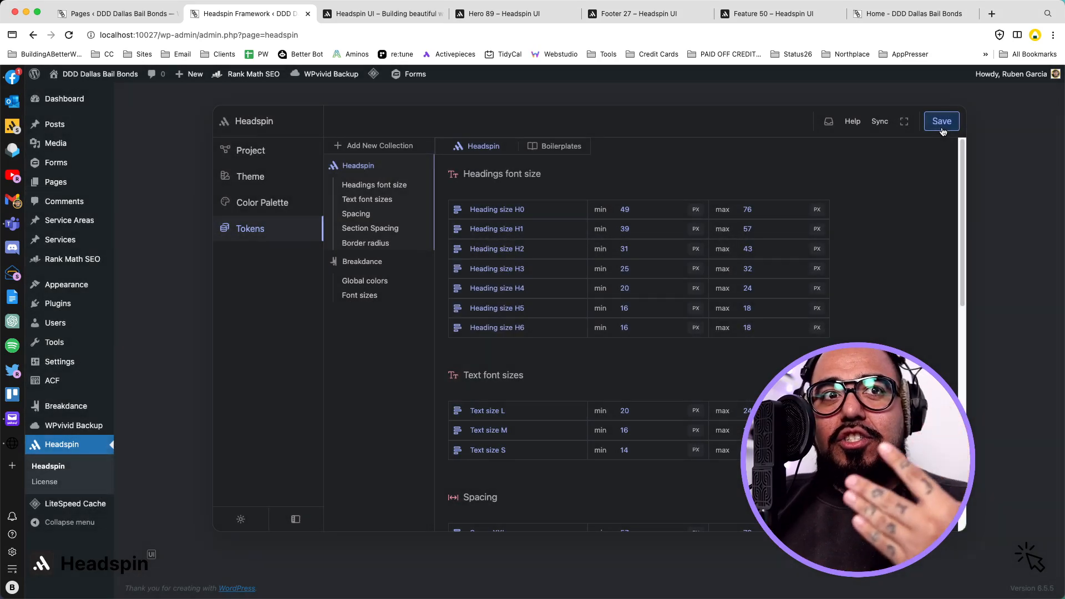
Step: In the Breakdance global colors, set the light theme value of Text color to neutral / 12 and save the tokens
left_click(377, 279)
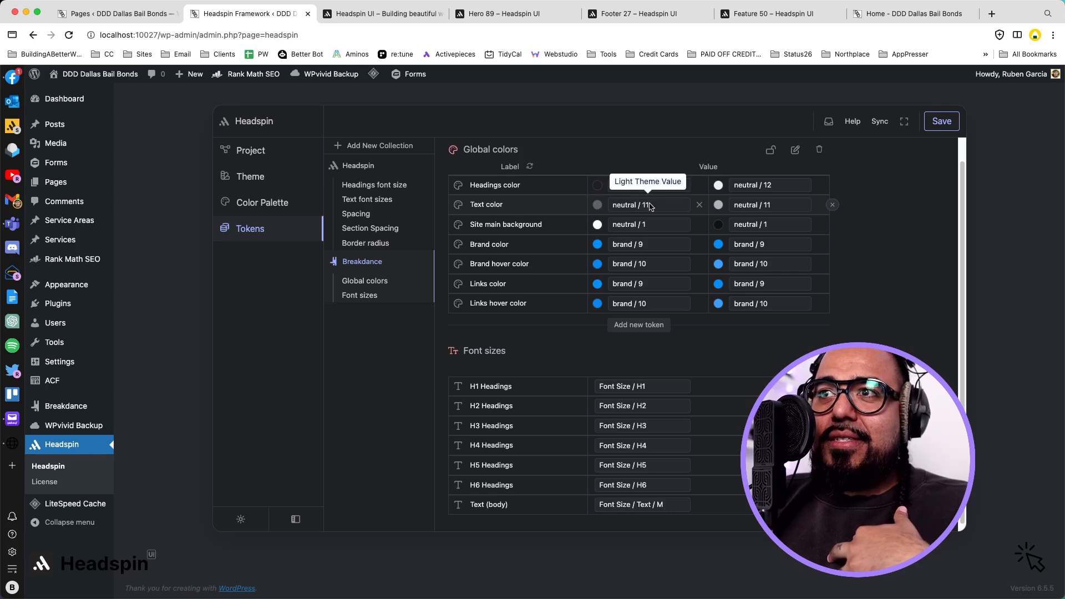
left_click(599, 205)
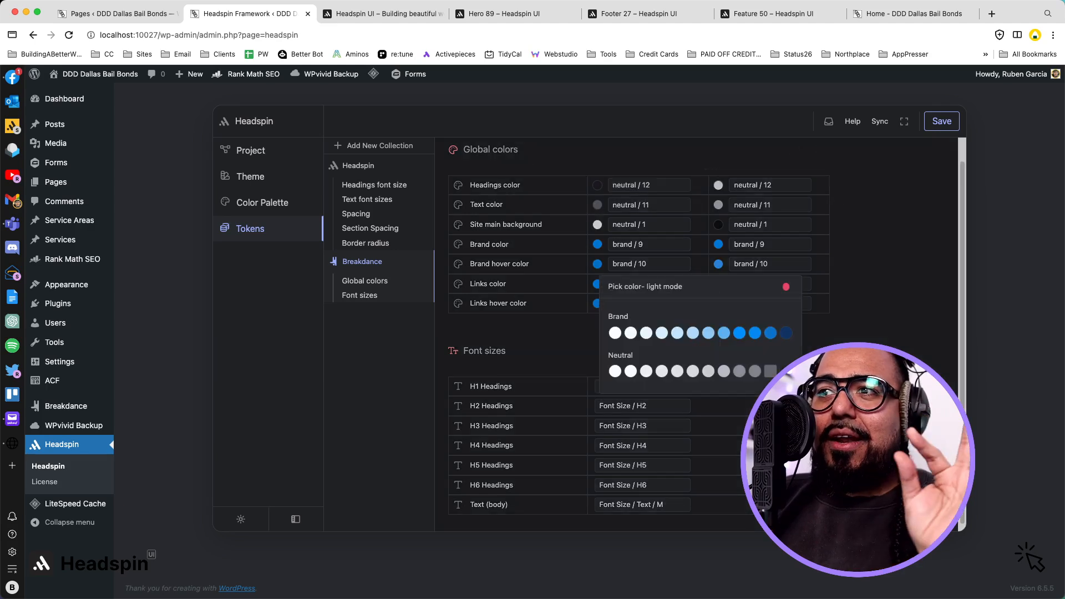
left_click(785, 371)
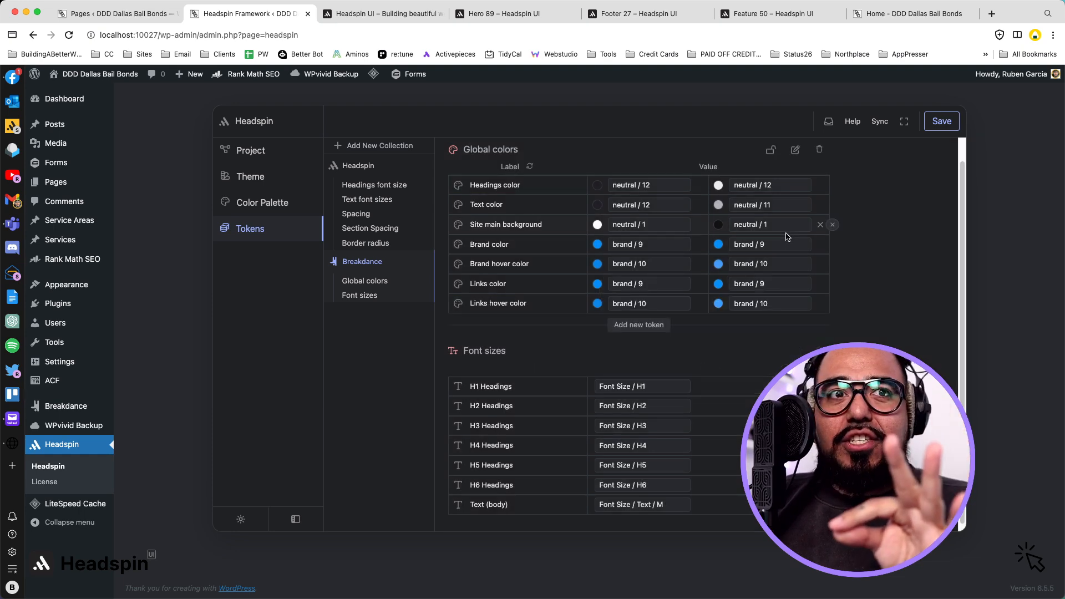
left_click(936, 123)
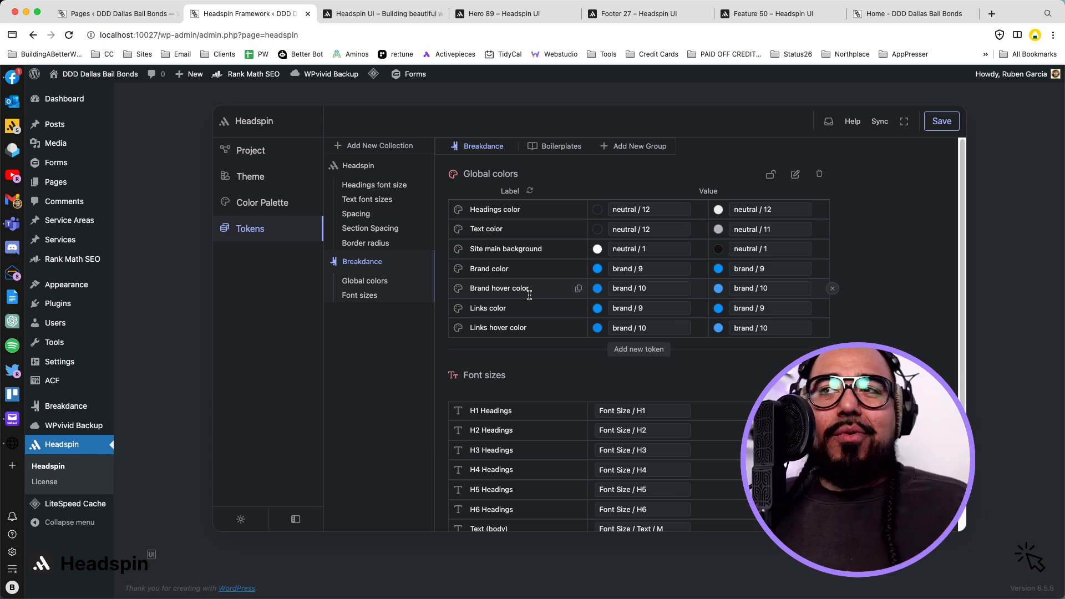
left_click(937, 118)
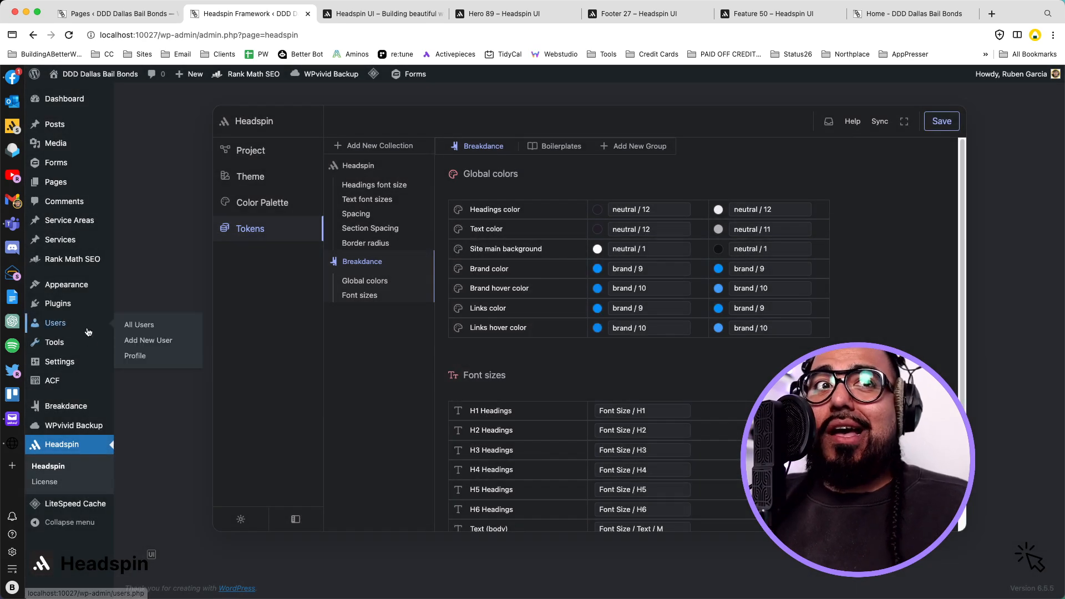
Step: Delete the Divi theme from the installed themes and check the name of the active theme
mouse_move(87, 288)
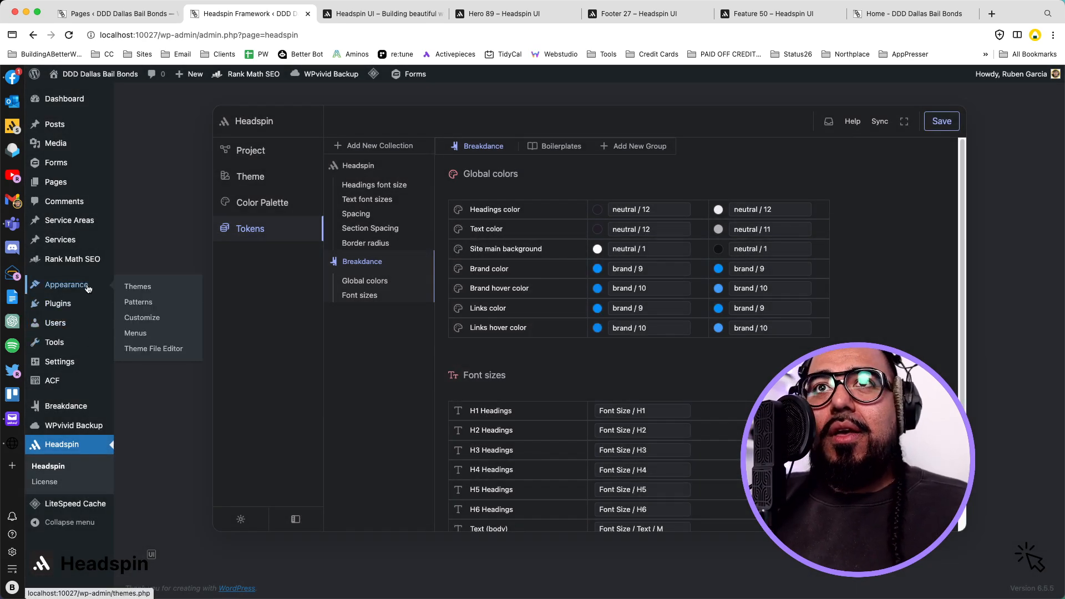
left_click(61, 304)
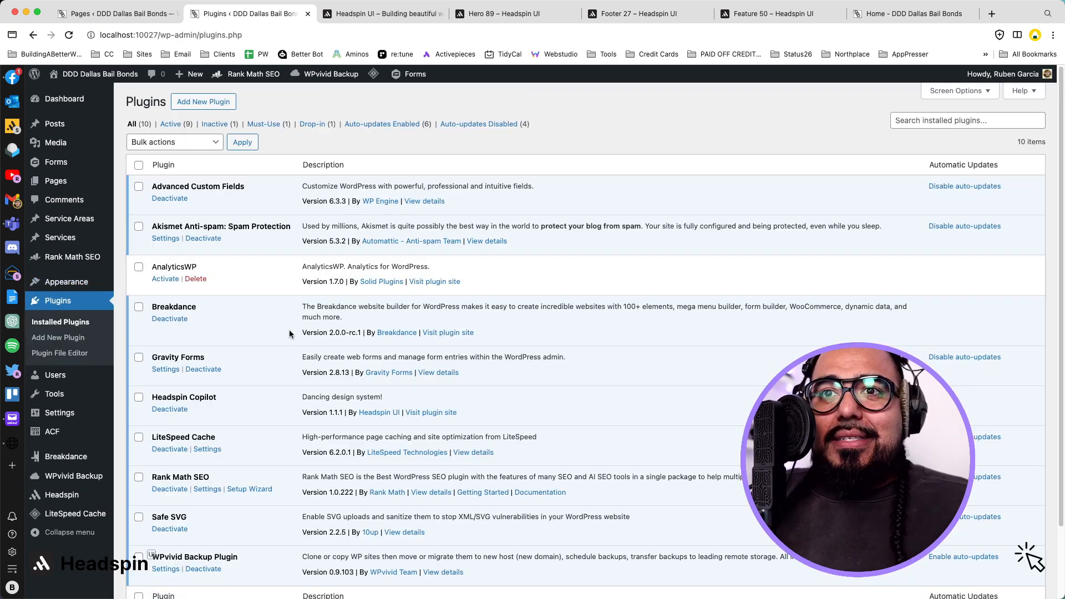
mouse_move(85, 290)
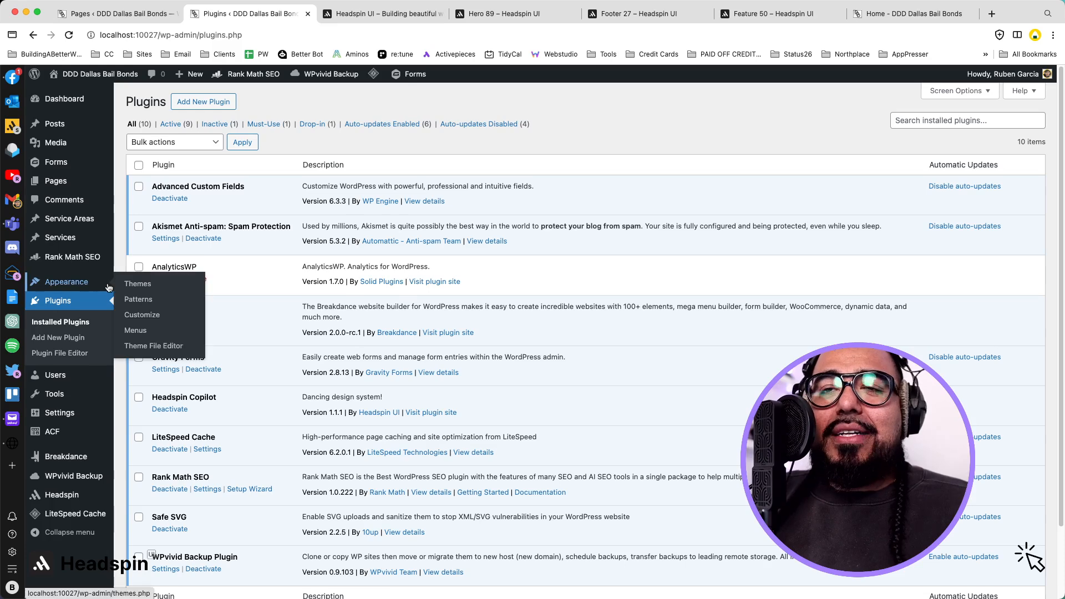
left_click(138, 283)
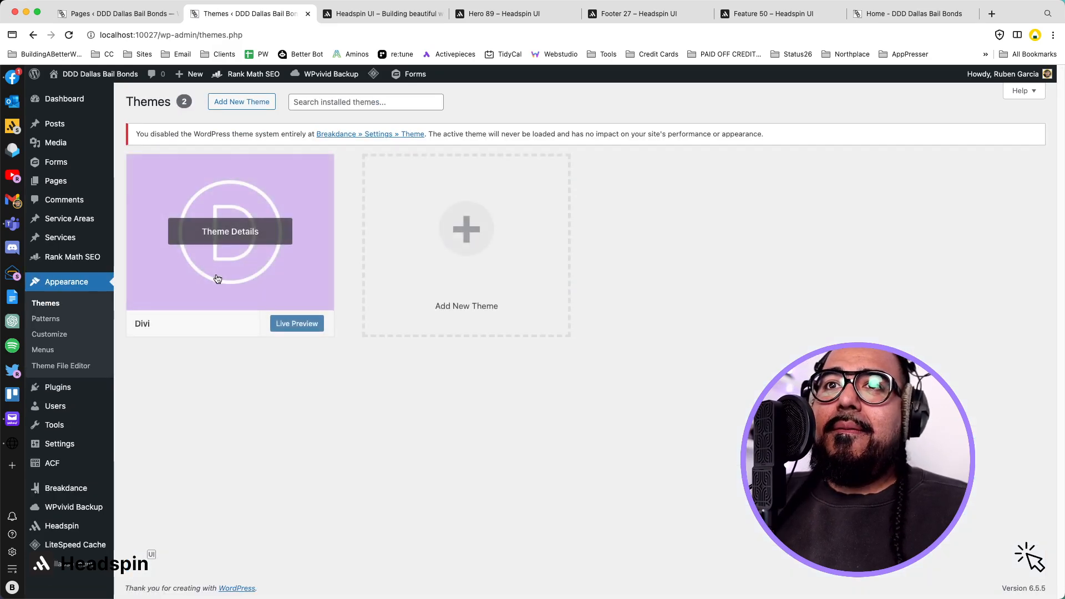
left_click(230, 282)
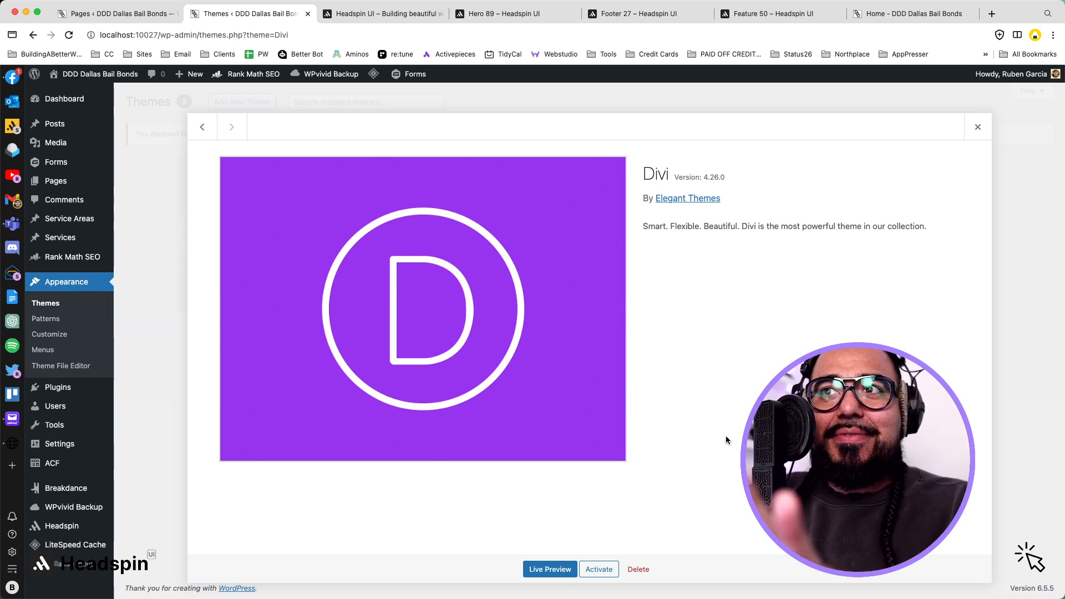
left_click(644, 568)
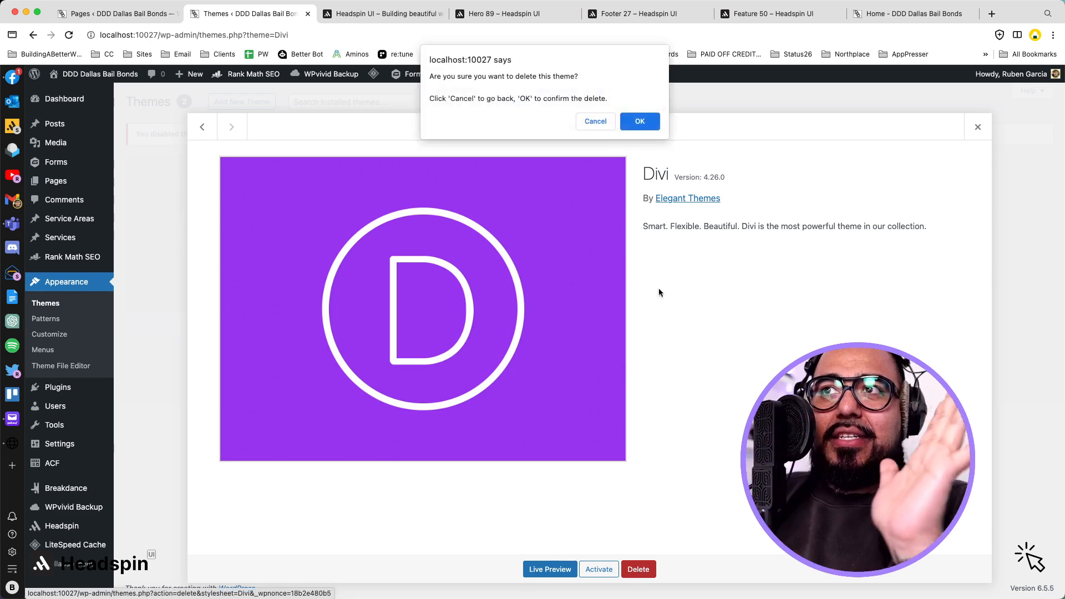
left_click(630, 121)
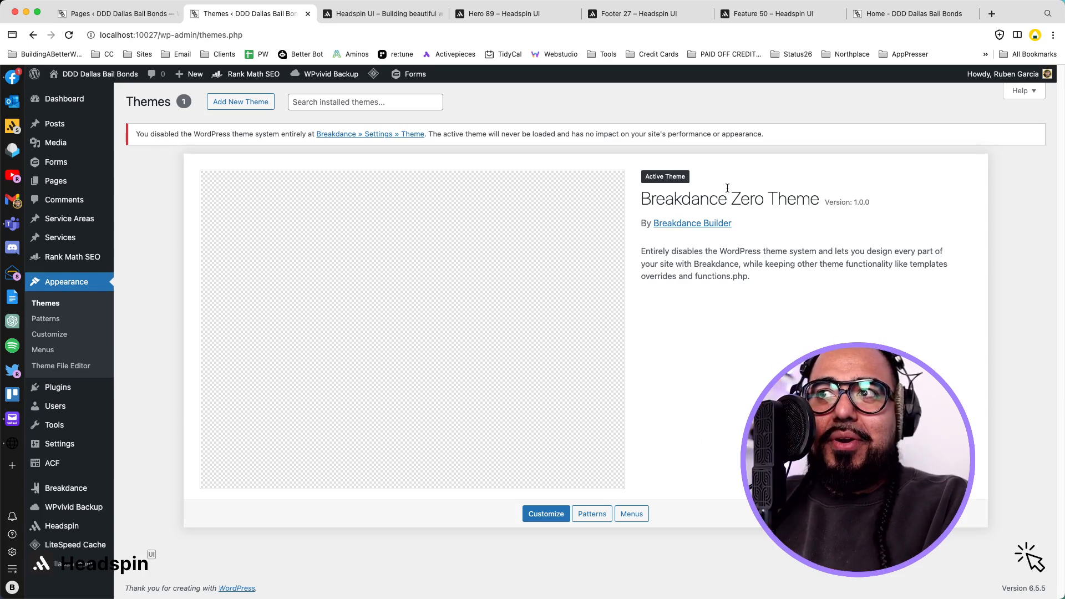
left_click_drag(728, 188, 821, 198)
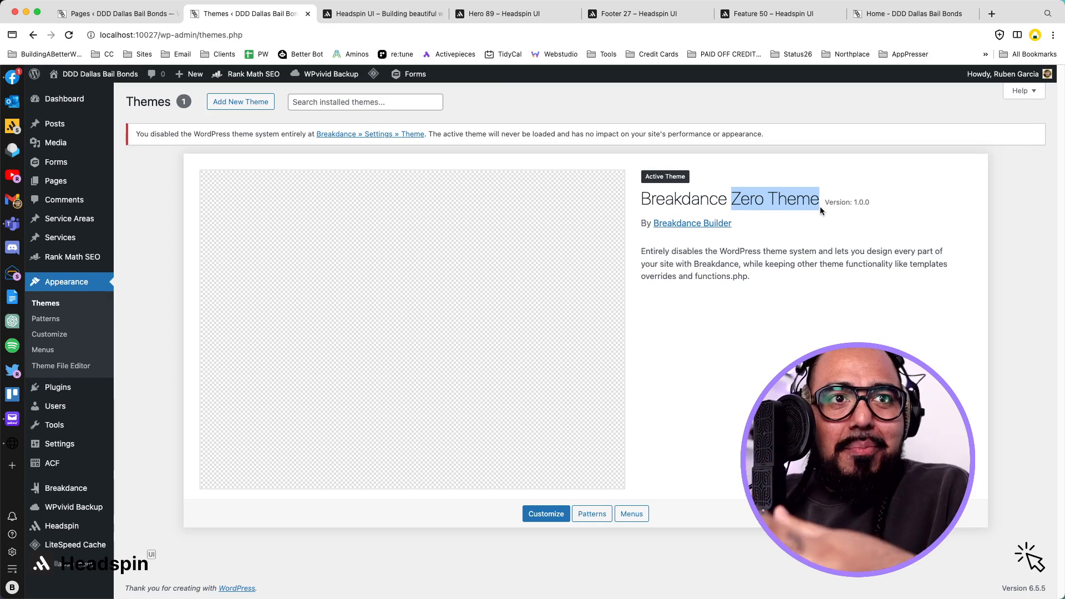
Step: Save Breakdance's theme settings with the WordPress theme system set to Disable Theme
left_click(81, 394)
left_click(64, 458)
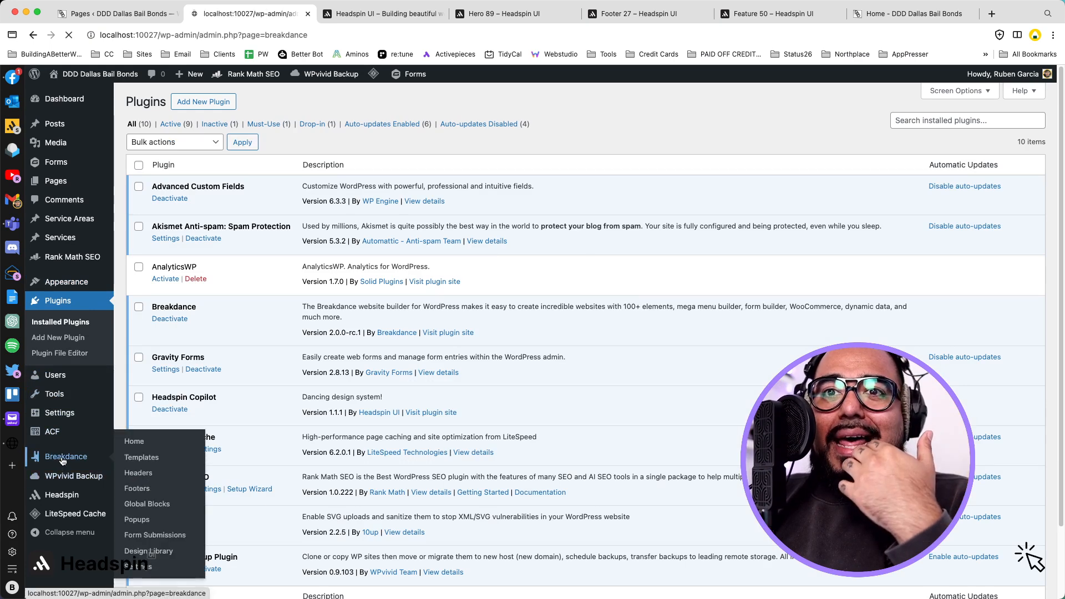
scroll(74, 555, "down", 1)
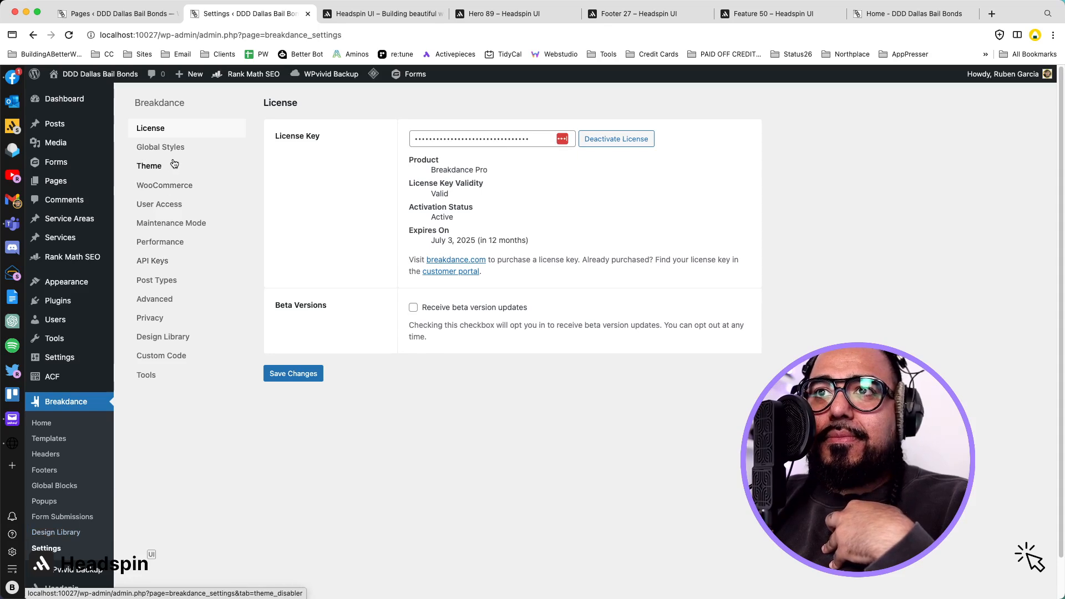
left_click(166, 164)
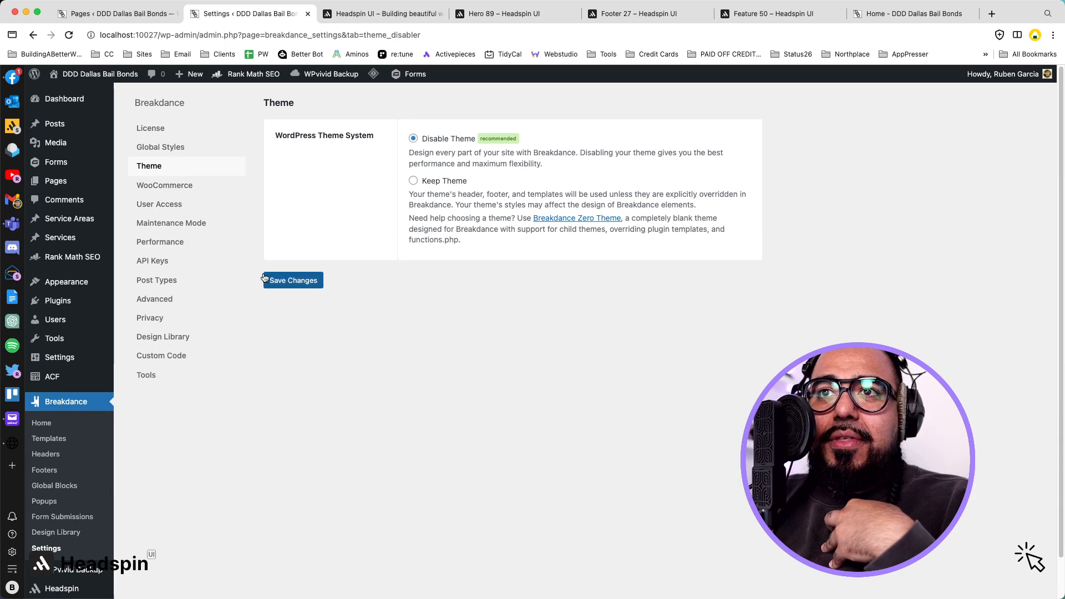
left_click(293, 280)
mouse_move(64, 283)
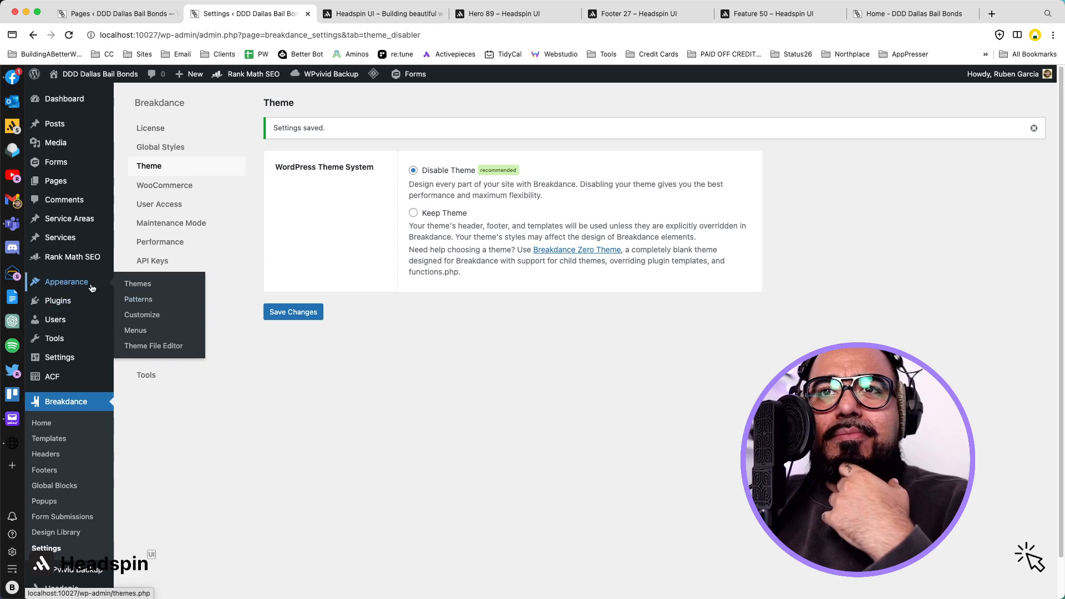
Step: Check the theme system notice on the installed themes screen and look through the content of the front-end home page
left_click(136, 287)
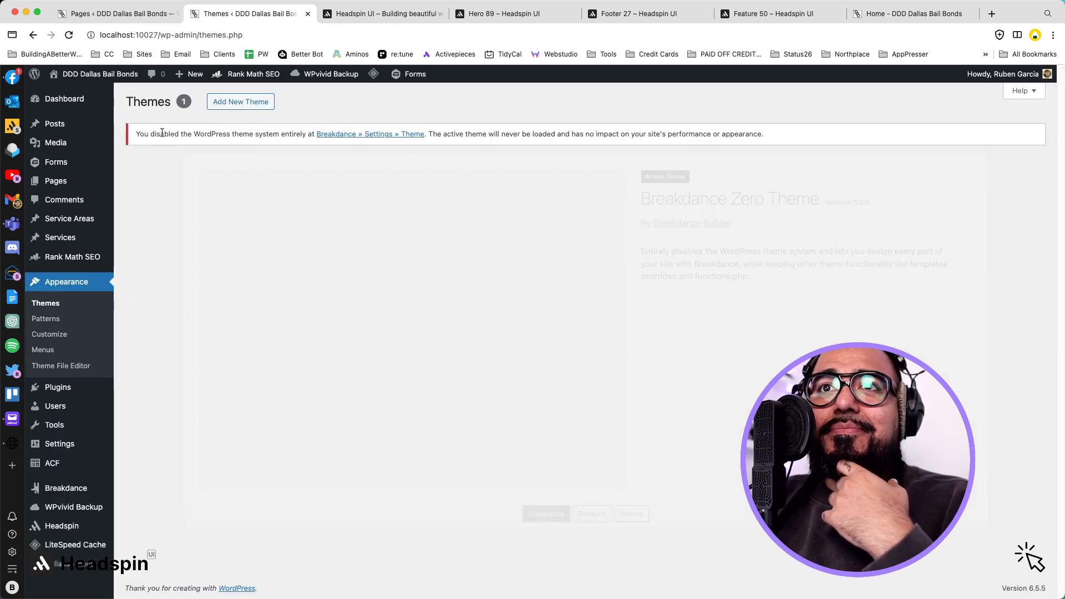
left_click_drag(147, 135, 780, 137)
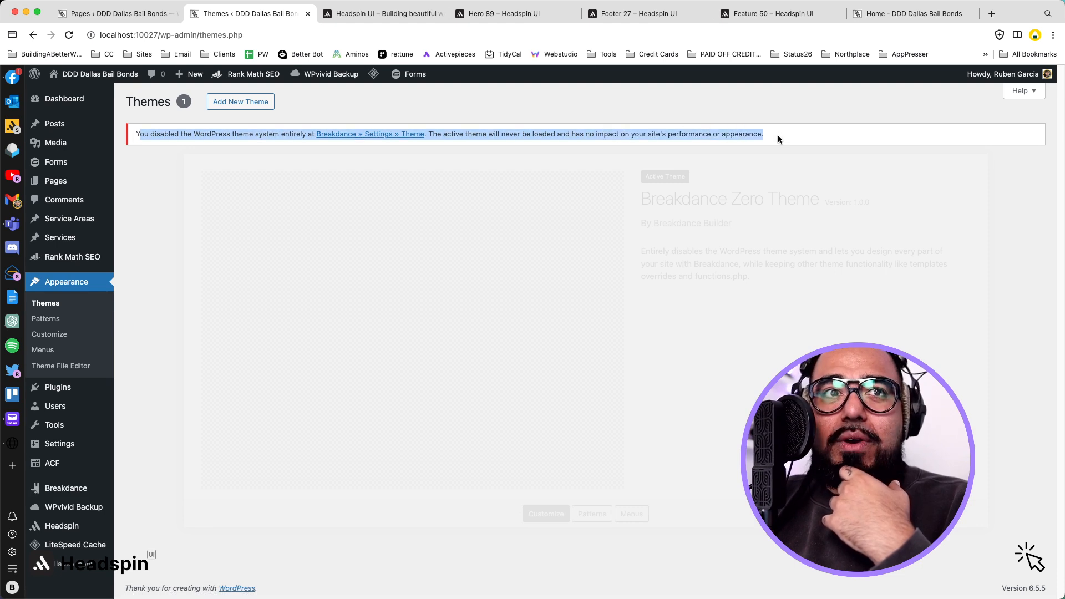
mouse_move(91, 75)
left_click(91, 94)
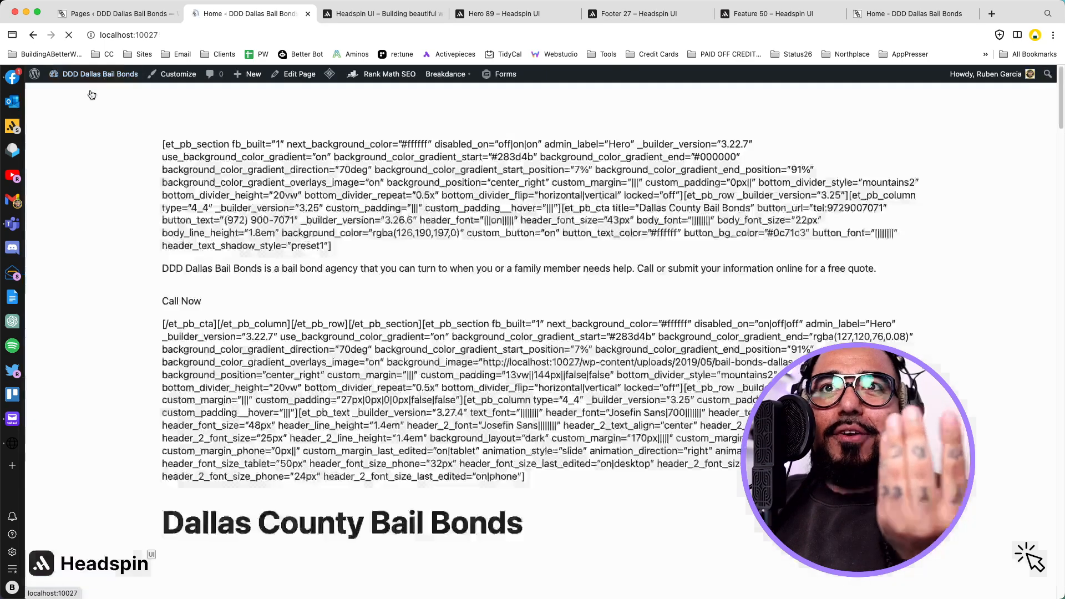
scroll(450, 272, "down", 5)
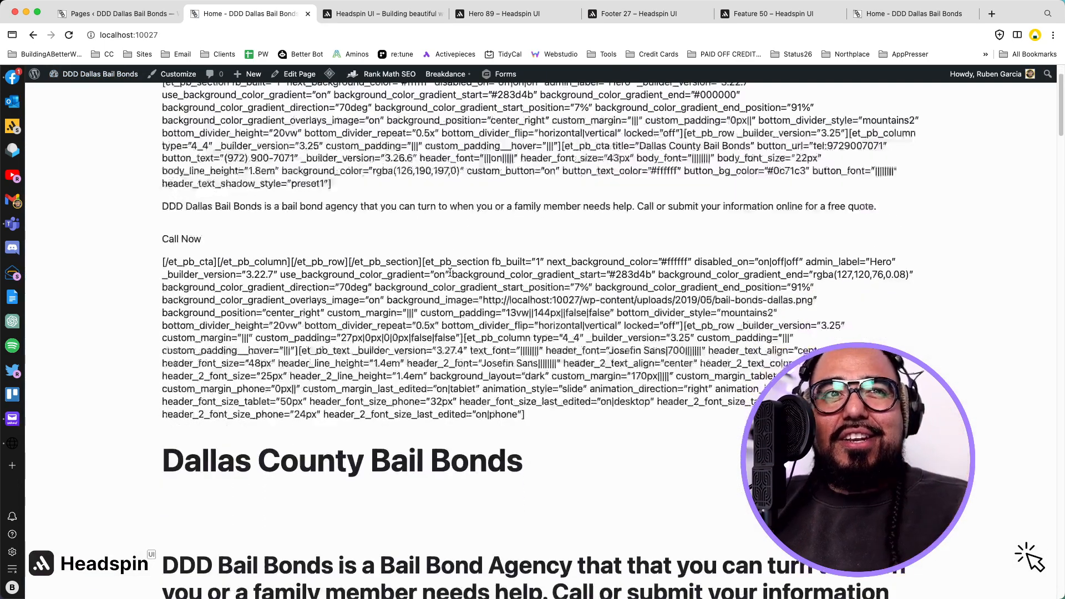
scroll(542, 327, "down", 10)
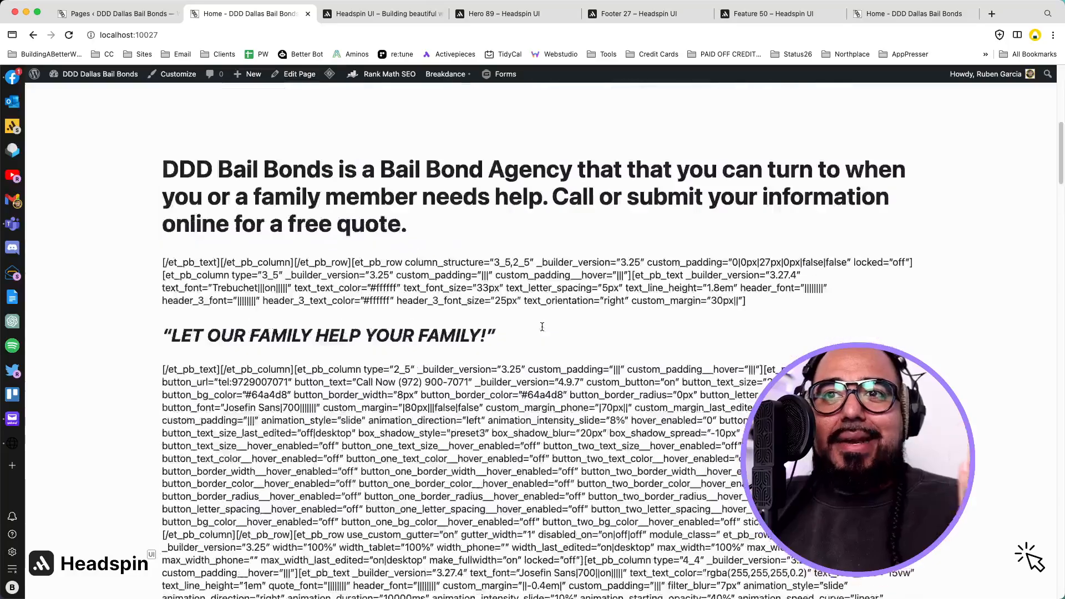
scroll(542, 330, "down", 2)
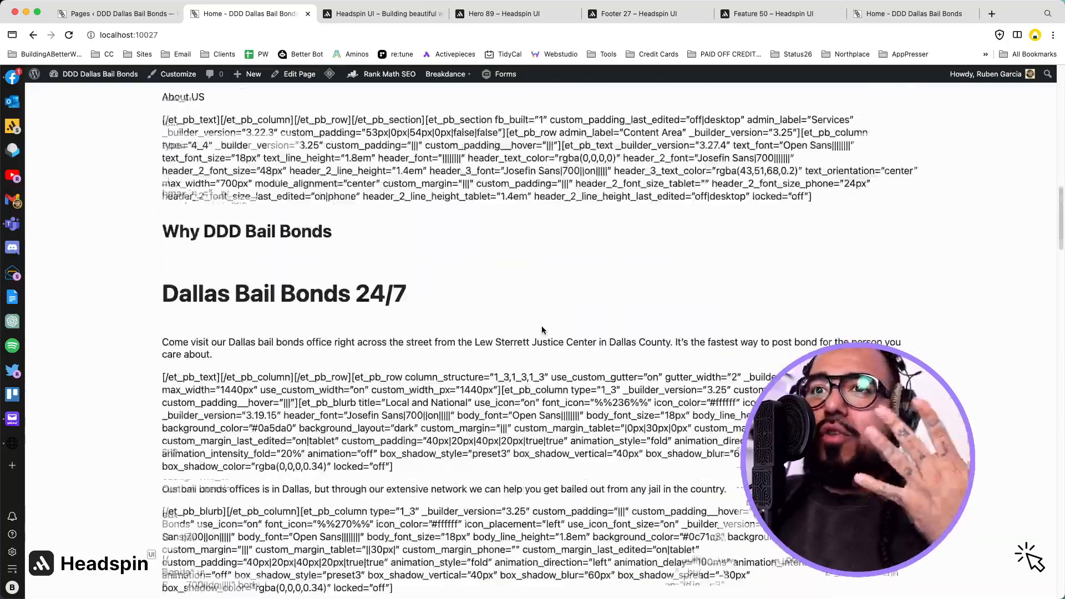
scroll(613, 399, "down", 6)
scroll(678, 448, "up", 9)
scroll(678, 447, "up", 15)
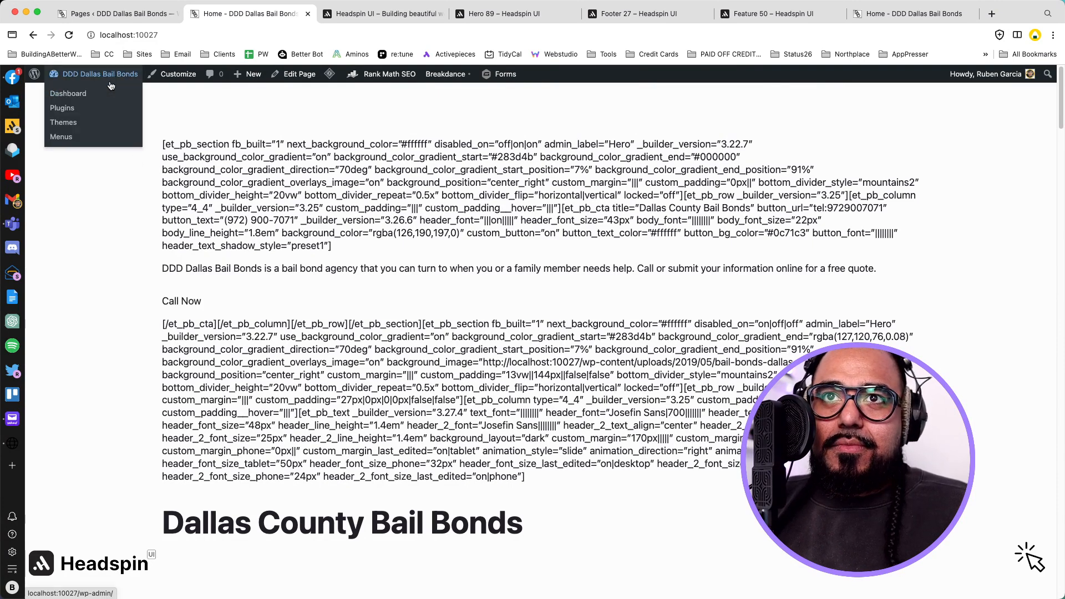
Step: Review the site's installed plugins, including the inactive AnalyticsWP entry
left_click(96, 94)
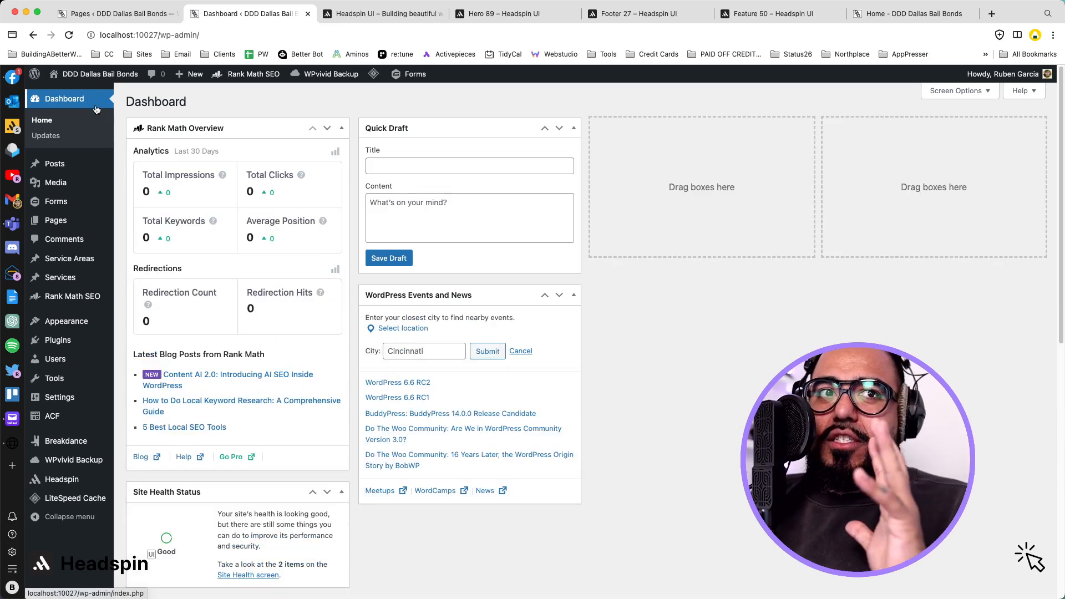
left_click(80, 343)
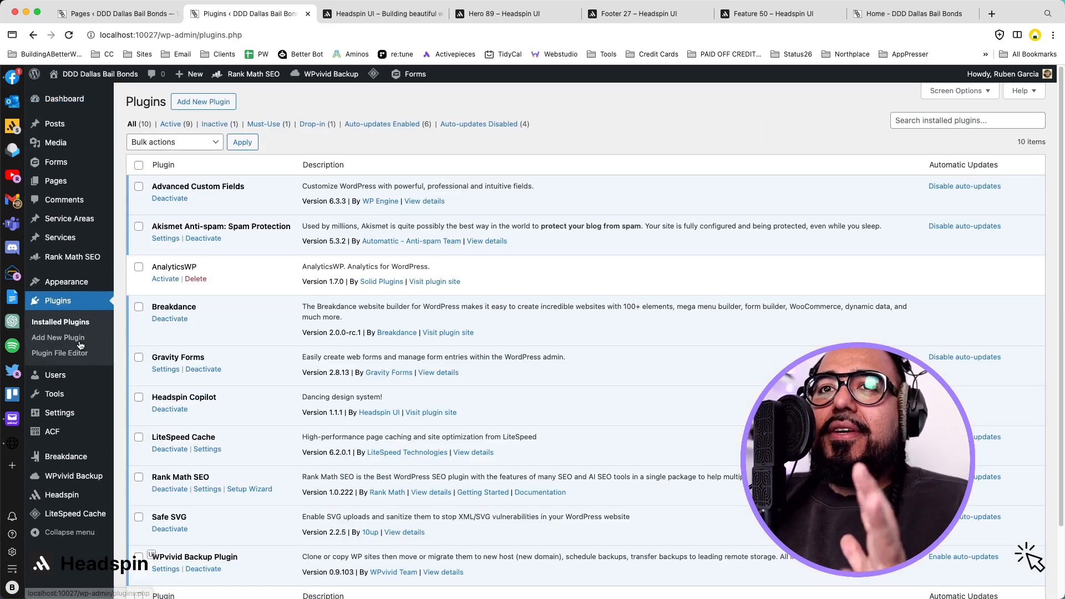
left_click_drag(152, 266, 174, 268)
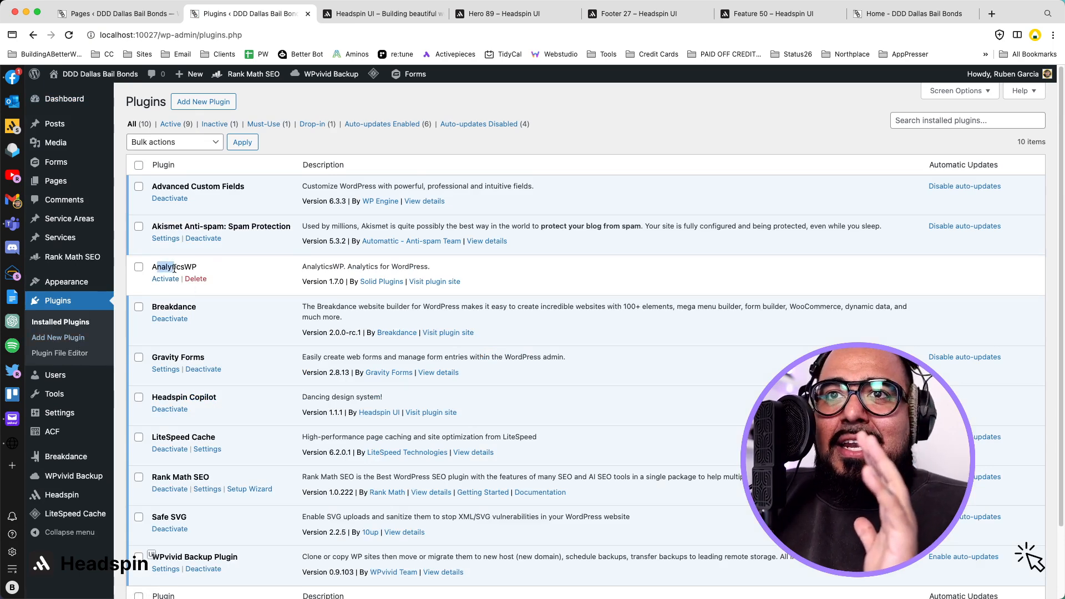
left_click(197, 266)
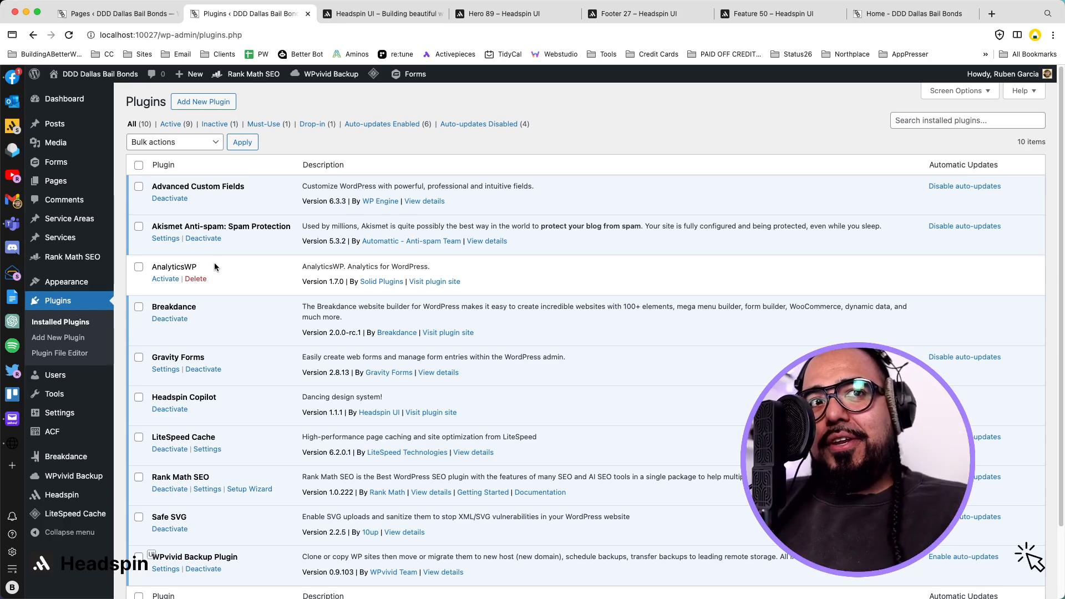
scroll(213, 299, "down", 1)
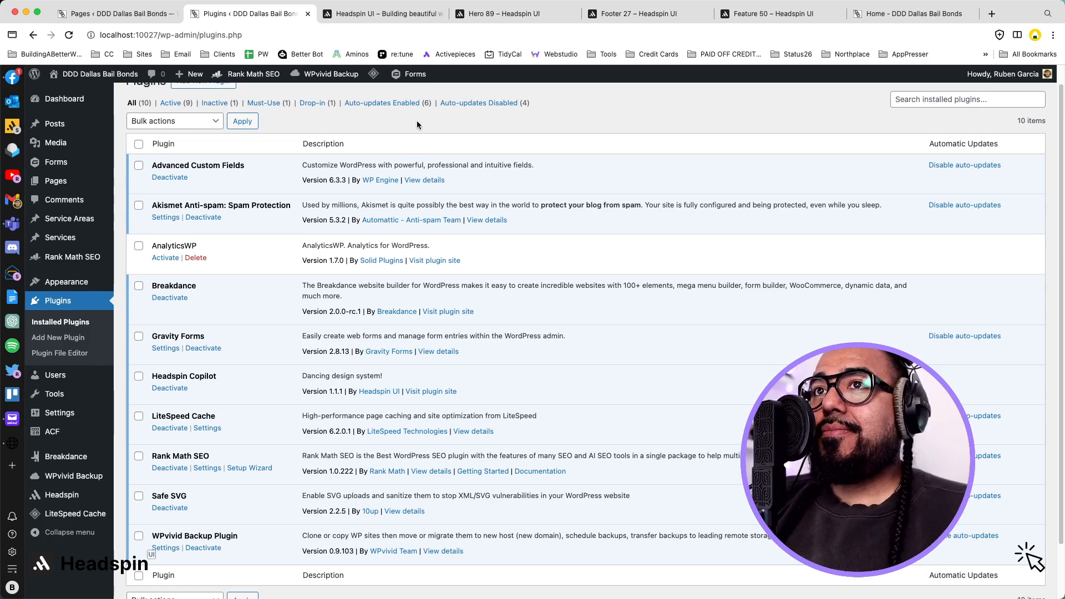
Step: In Headspin's color palette, turn off automatic syncing for the Neutral schema, set it to the Radix gray #838383, and save
mouse_move(69, 423)
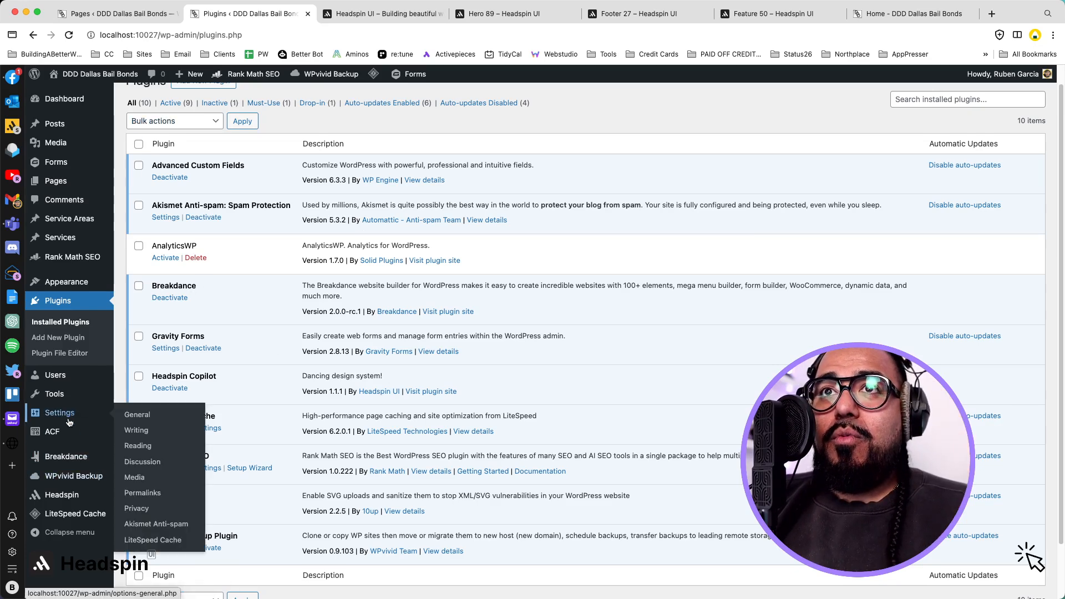
mouse_move(77, 460)
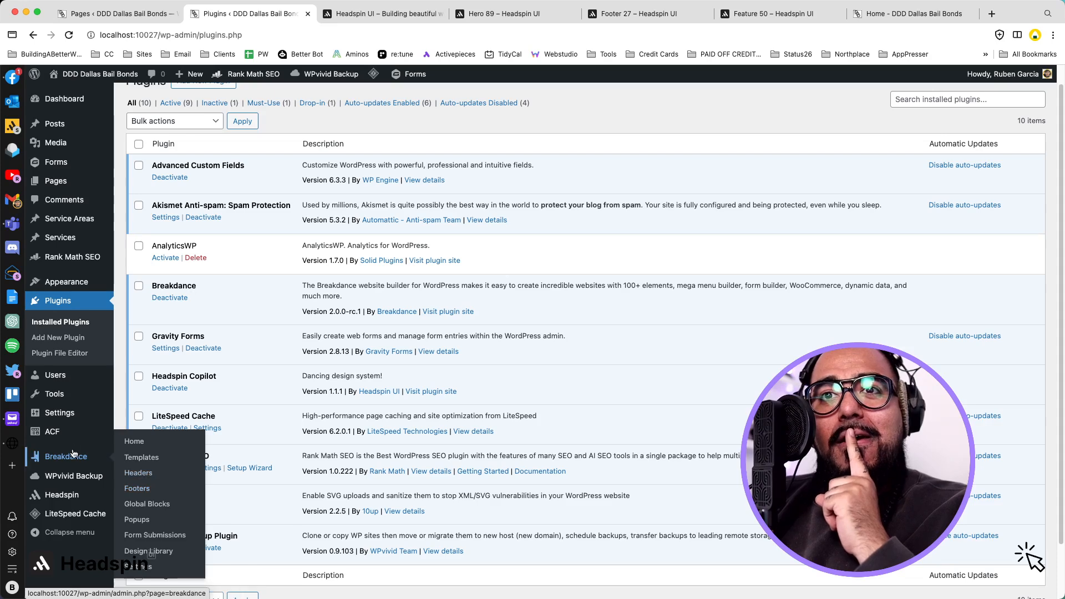
mouse_move(89, 498)
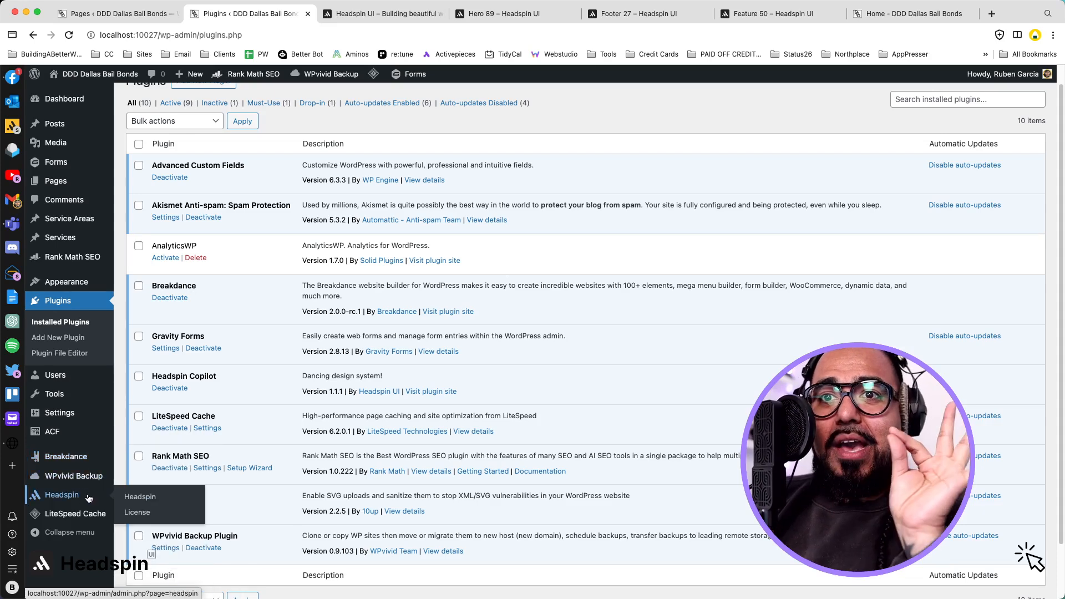
left_click(136, 497)
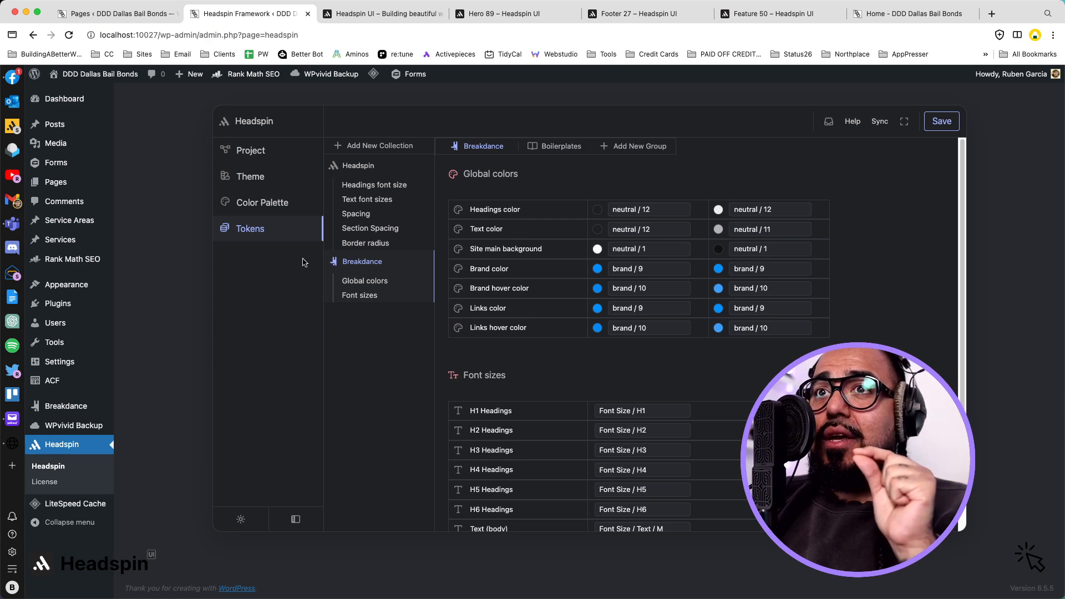
left_click(286, 203)
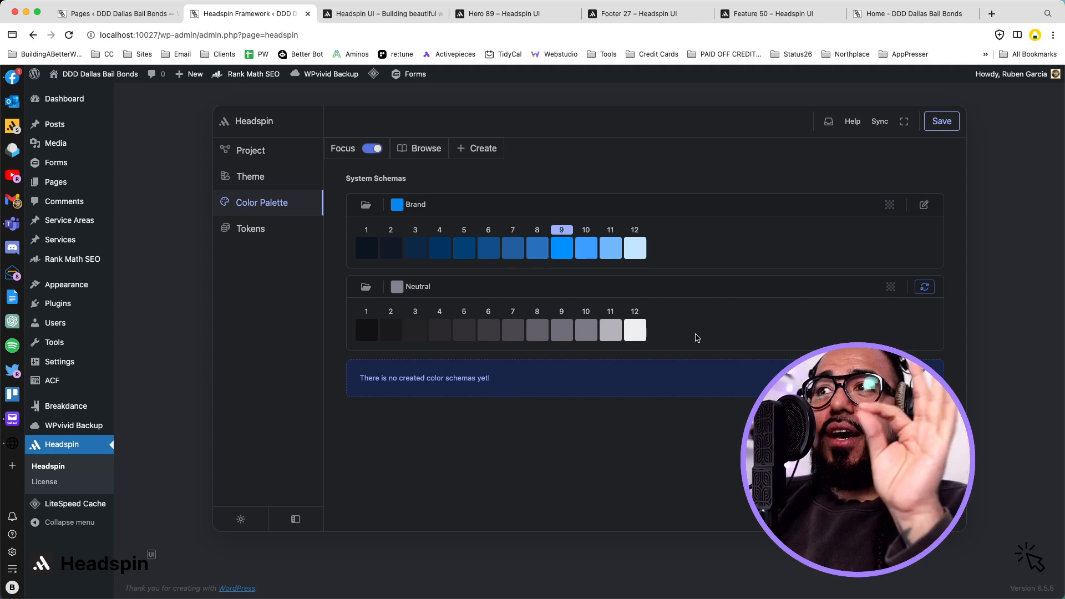
left_click(927, 287)
left_click(924, 287)
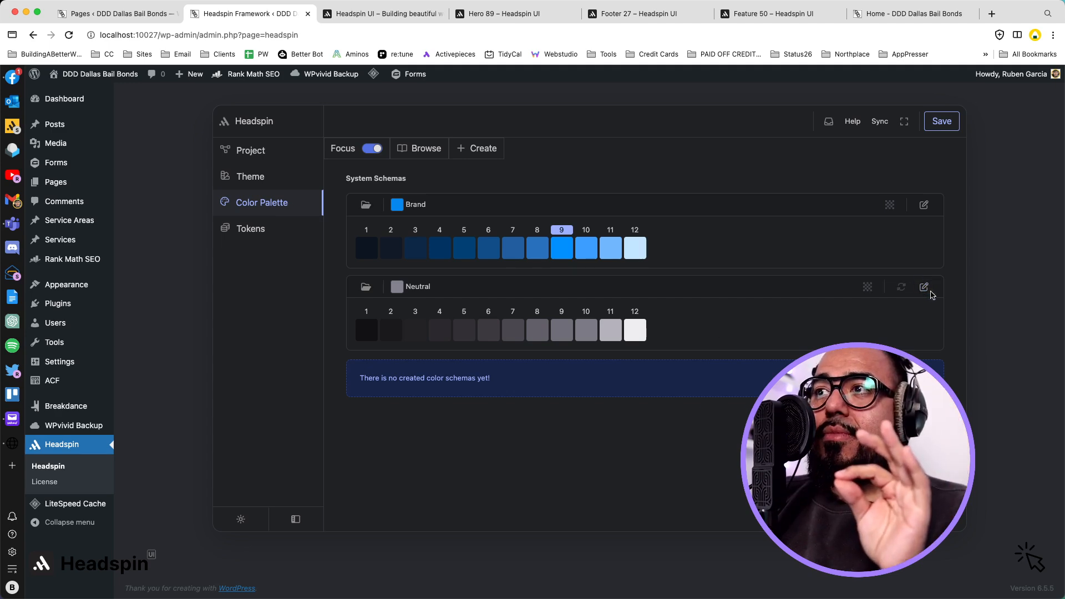
left_click(398, 233)
left_click(424, 247)
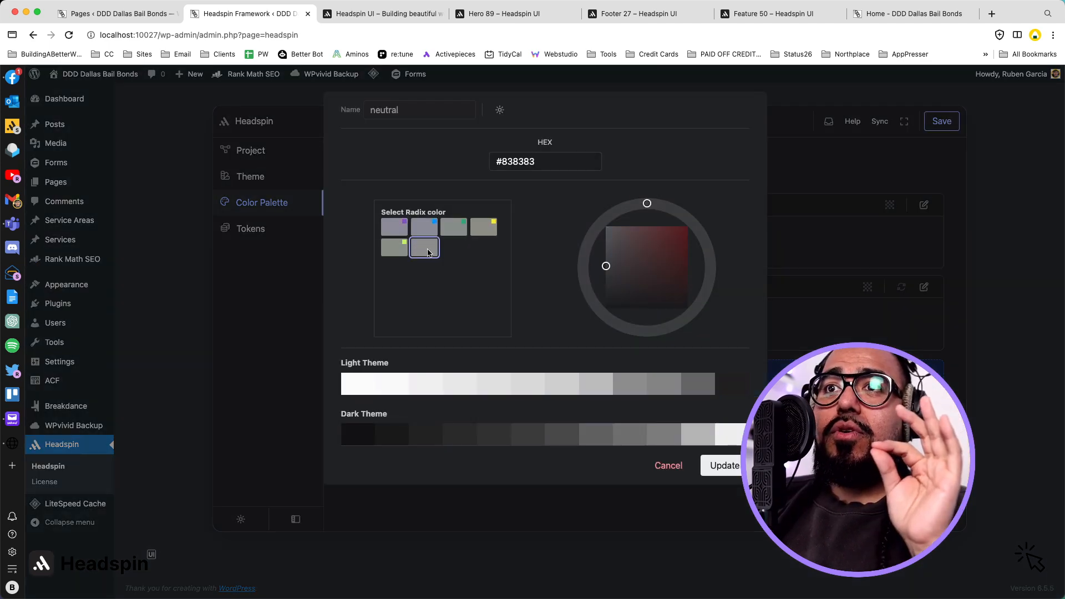
left_click(737, 467)
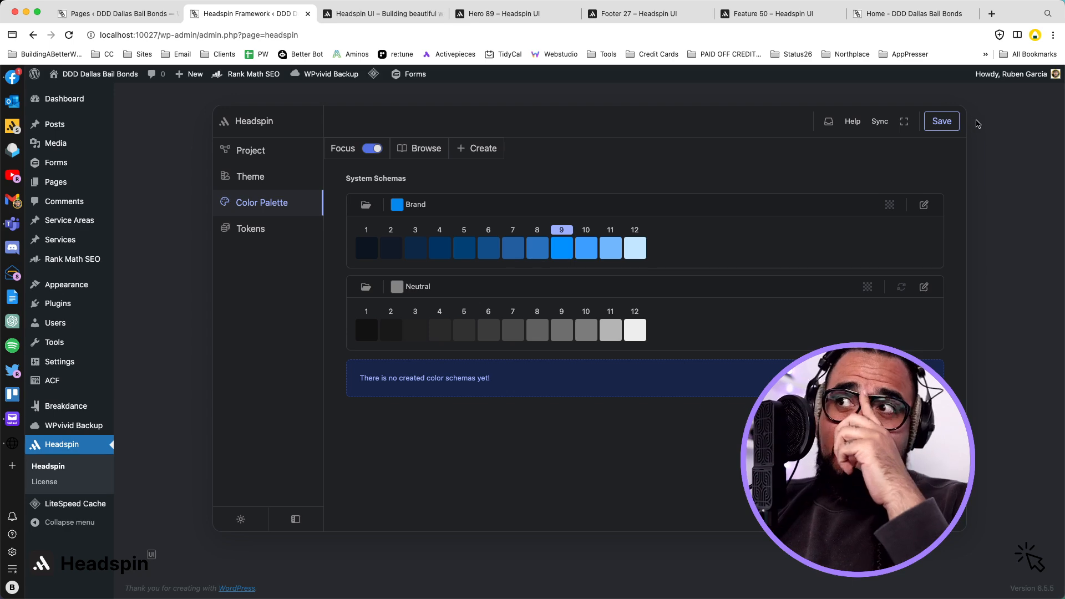
left_click(941, 122)
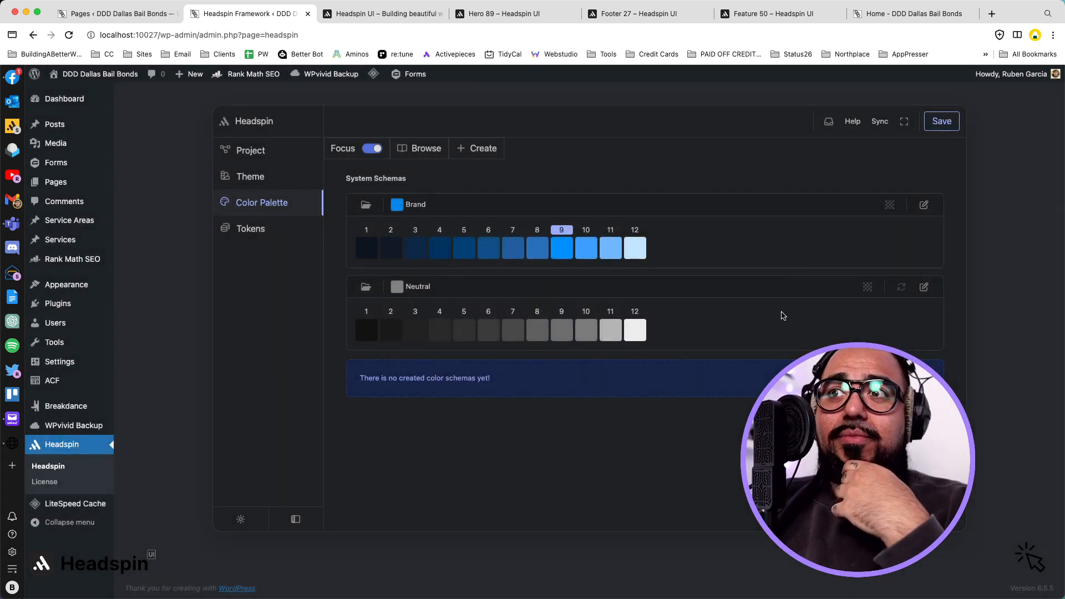
Step: Compare the Radix gray options for the Neutral schema, apply the pure gray #838383, and save the palette
left_click(923, 287)
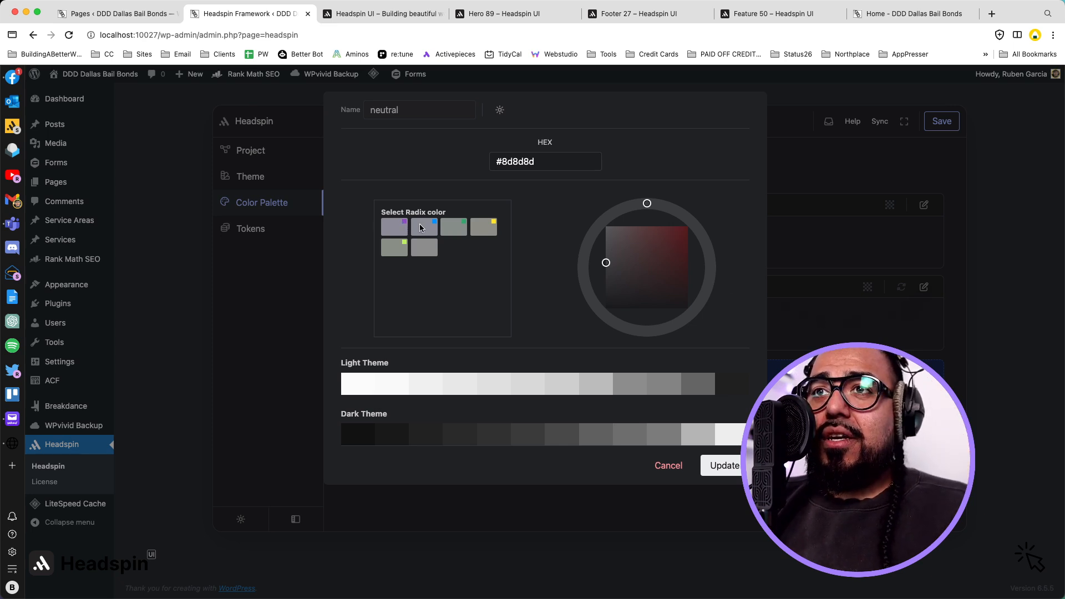
left_click(429, 253)
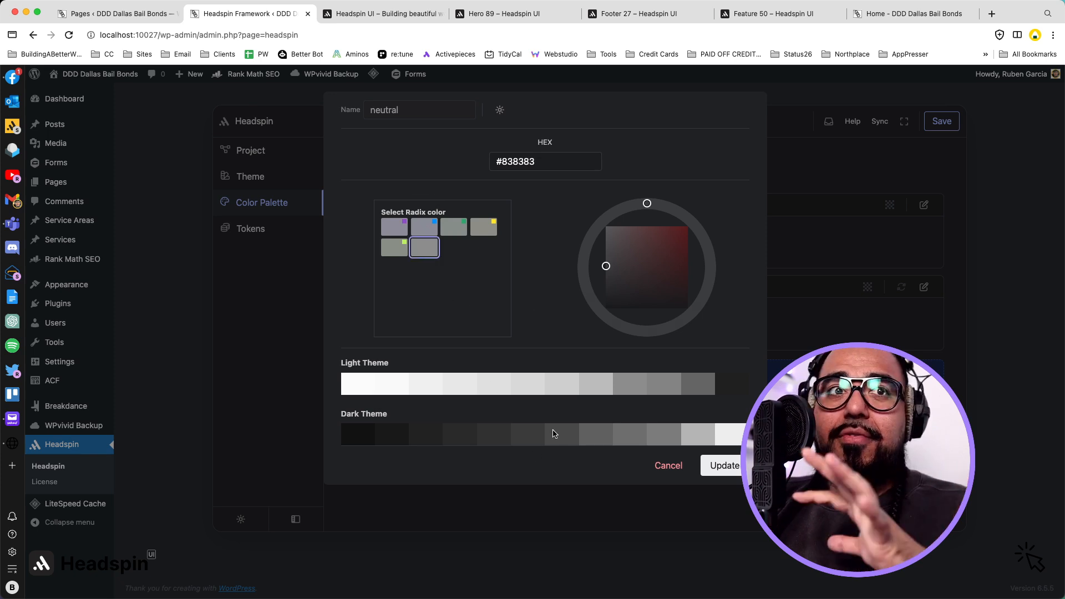
left_click(423, 227)
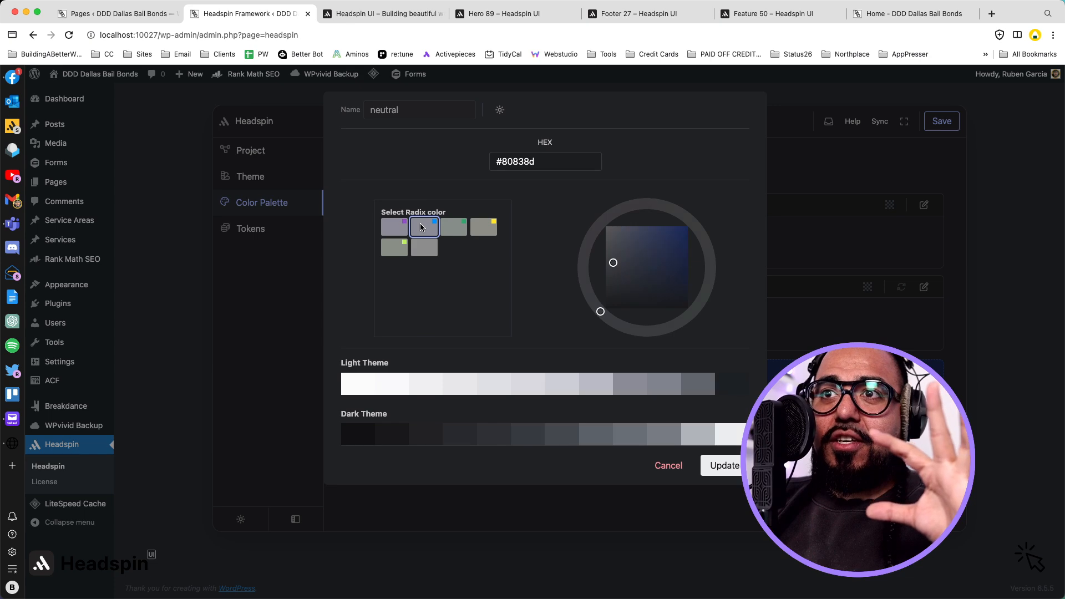
left_click(464, 227)
left_click(486, 232)
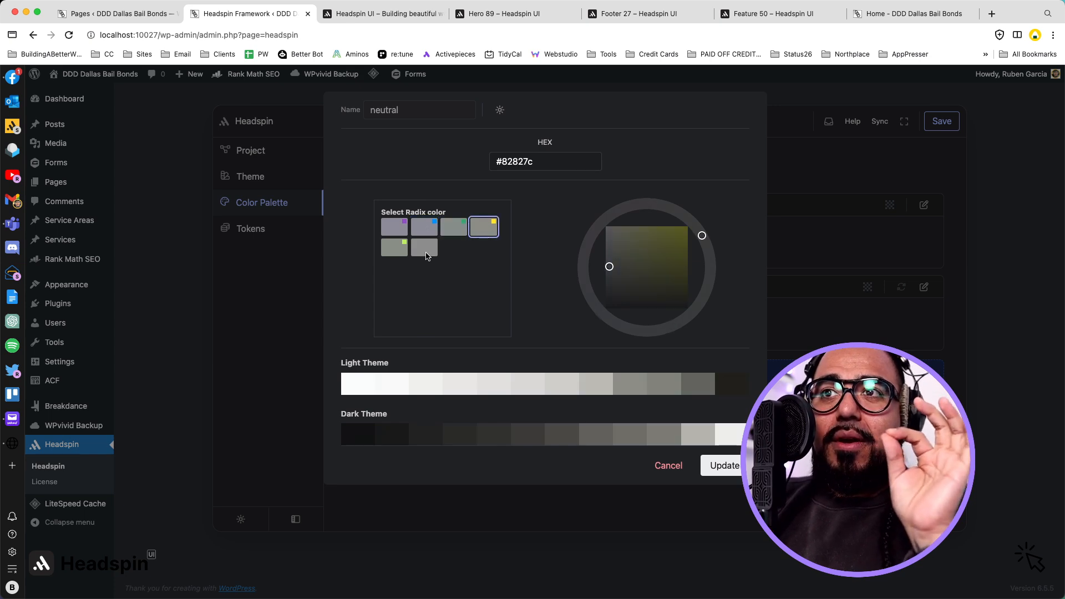
left_click(400, 253)
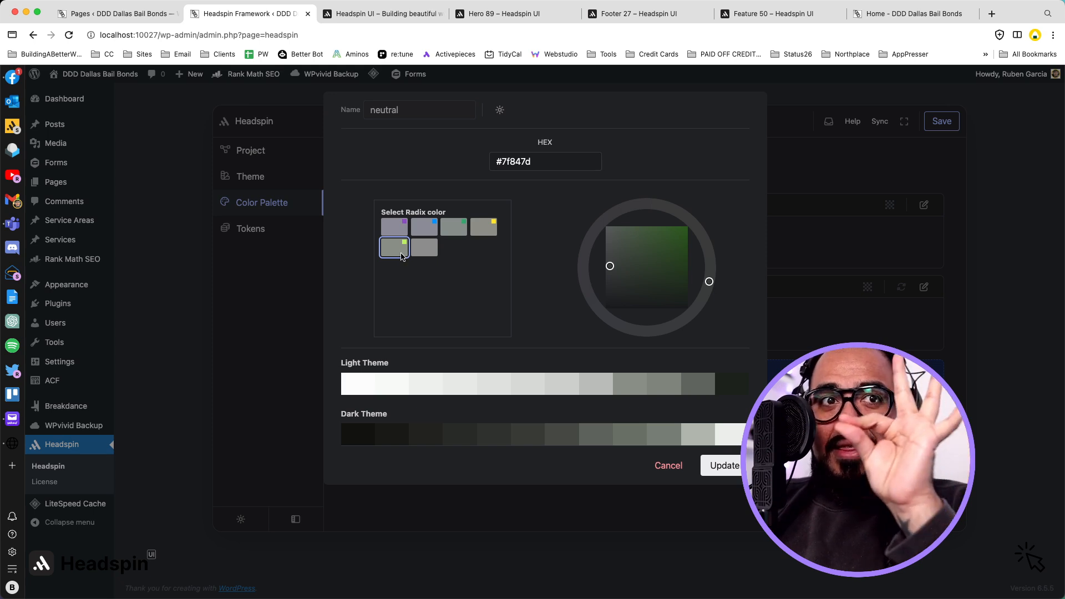
left_click(422, 250)
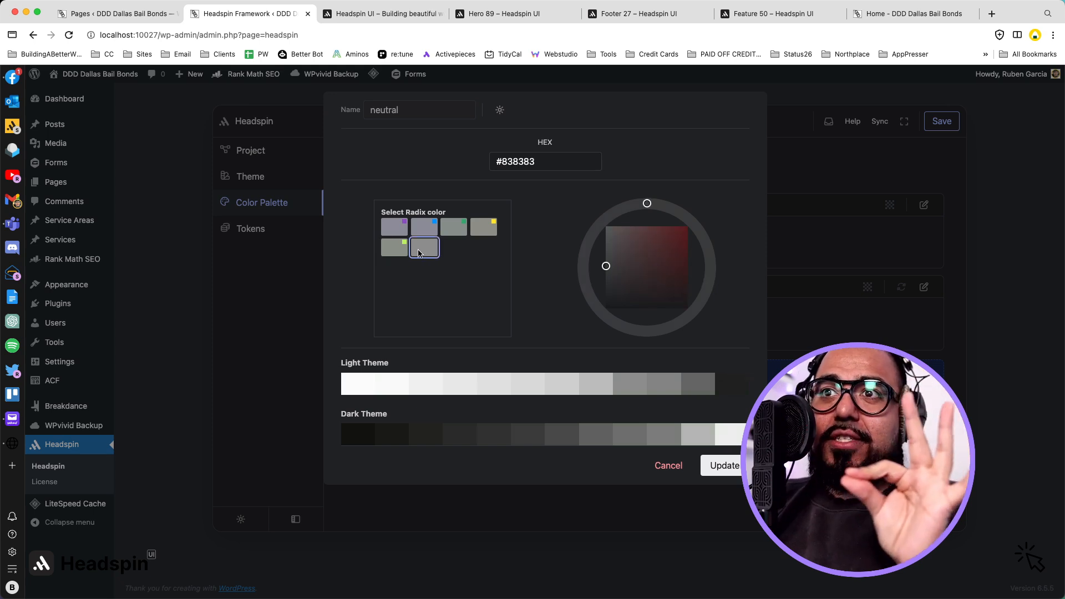
left_click(716, 469)
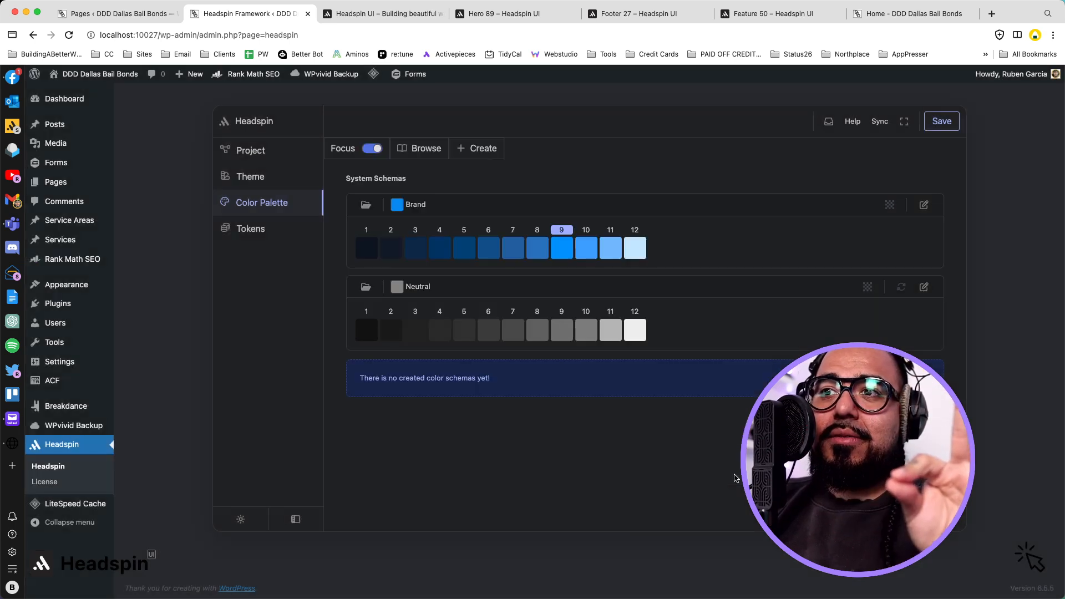
left_click(943, 122)
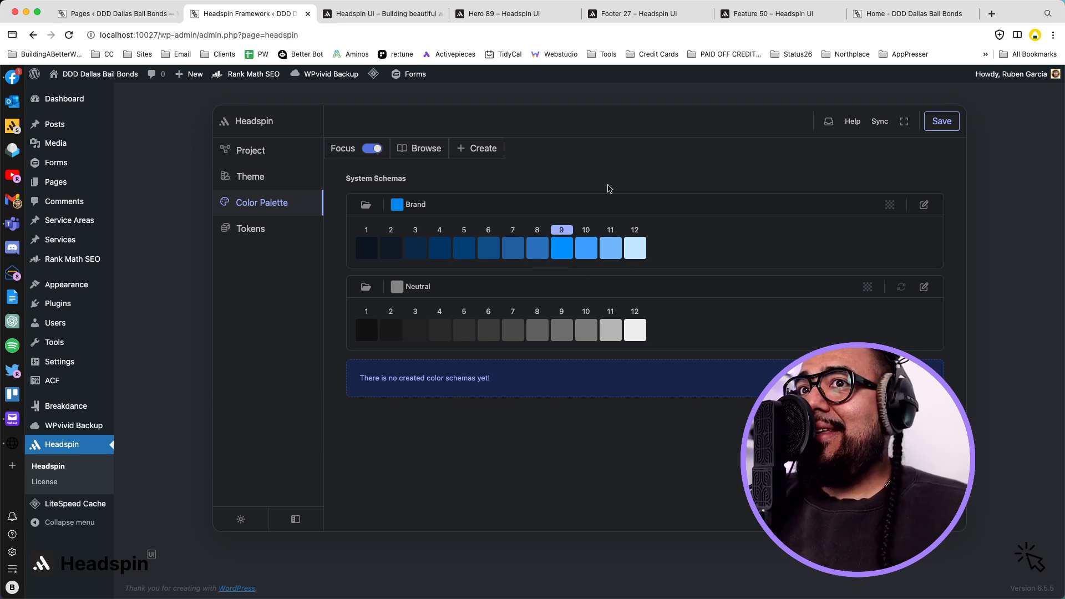
Step: In a new browser tab of the site, view the Contact page from the pages list and open it for editing
right_click(107, 90)
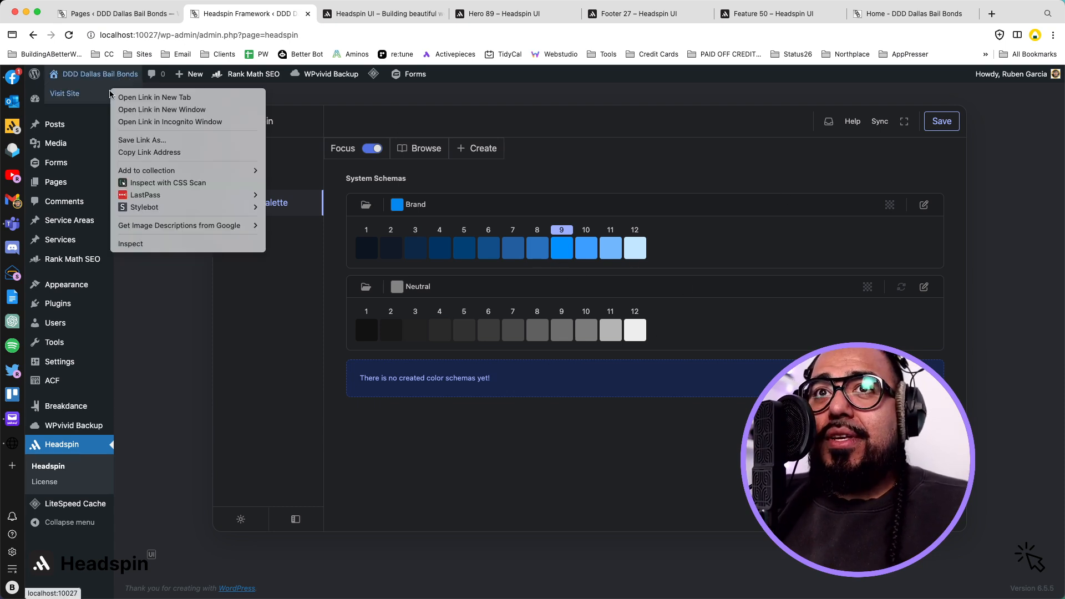
left_click(133, 95)
left_click(349, 15)
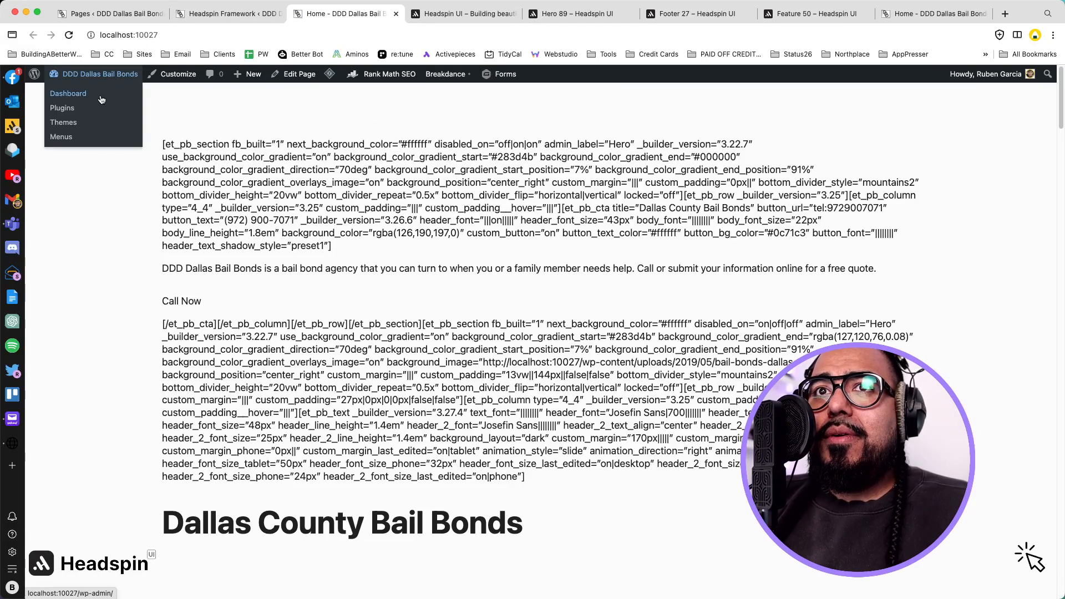
left_click(102, 97)
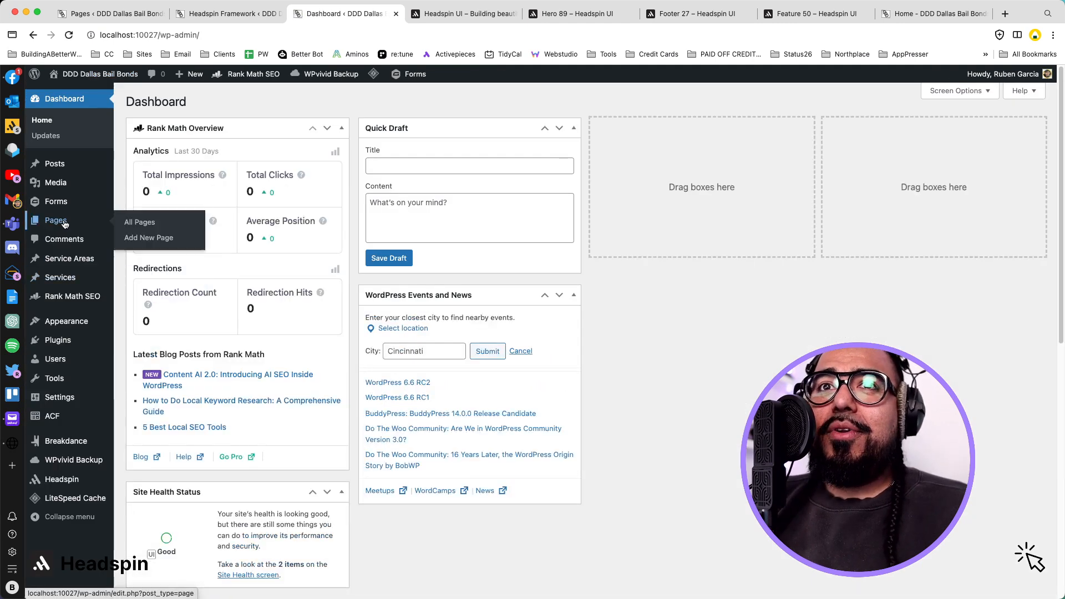
left_click(55, 220)
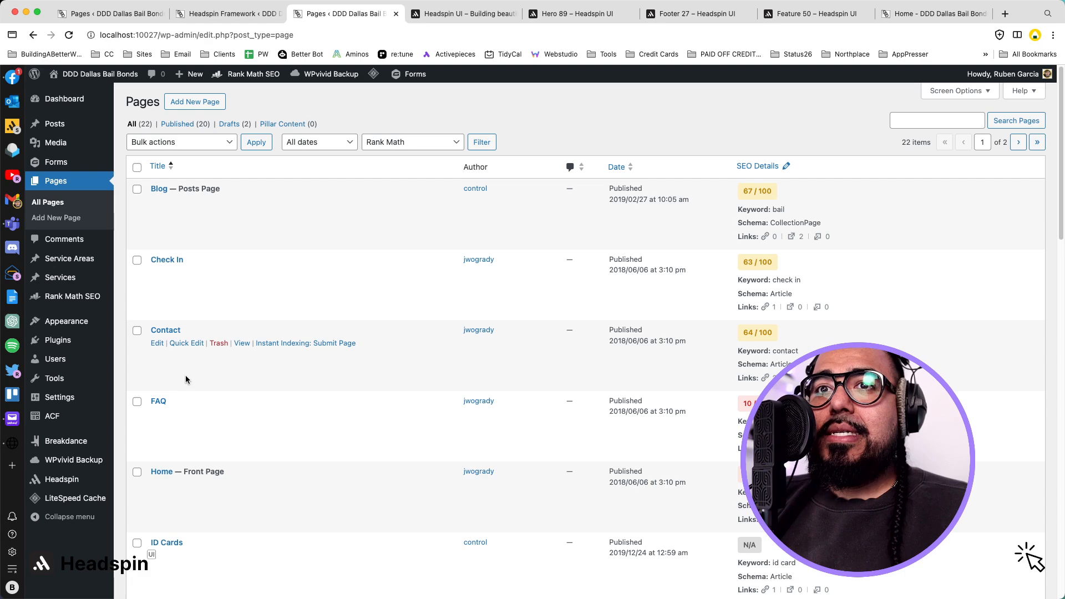
left_click(241, 344)
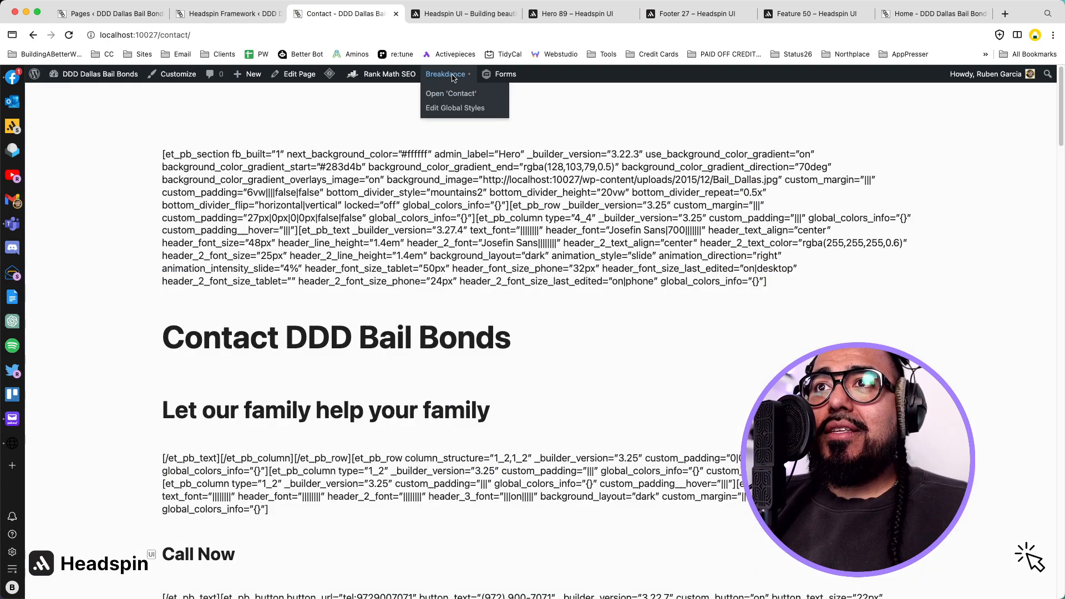
left_click(453, 92)
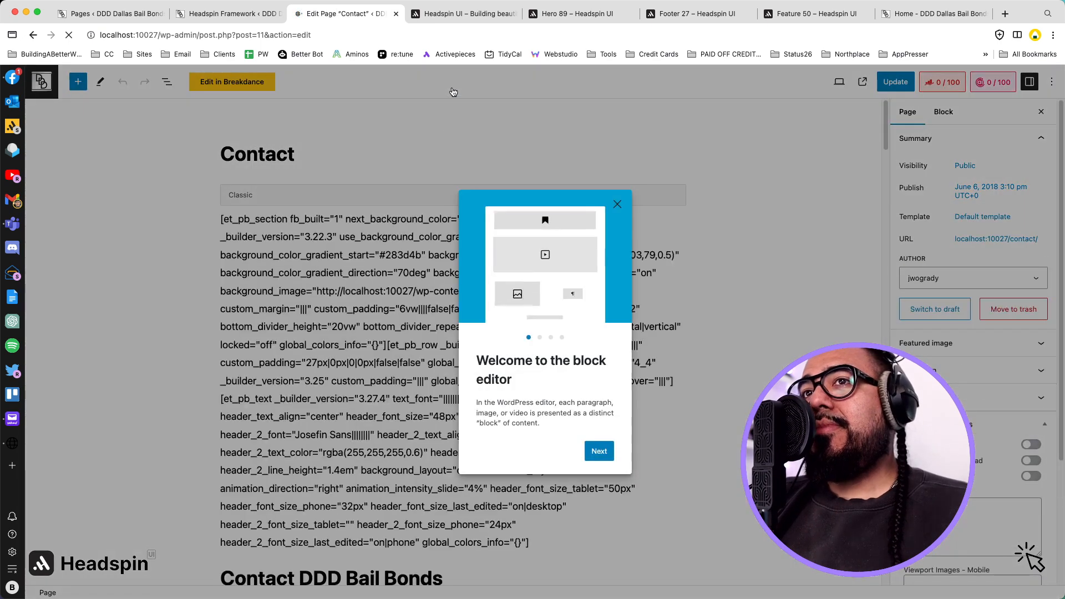
Step: Dismiss the block editor welcome guide, delete the Classic block holding the Contact page's old Divi shortcodes, and update the page
left_click(617, 208)
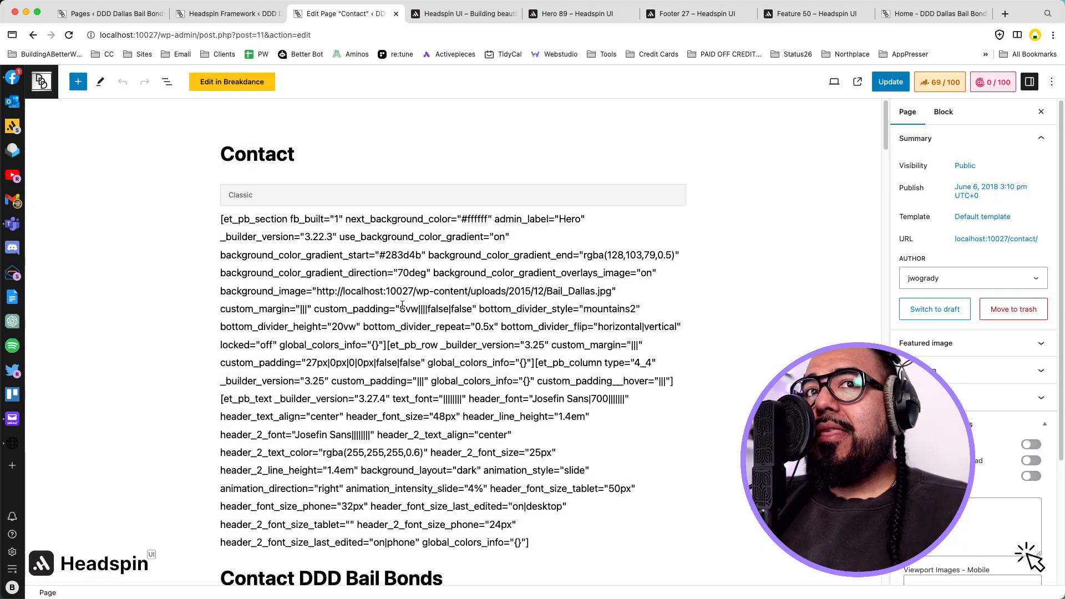
left_click(362, 238)
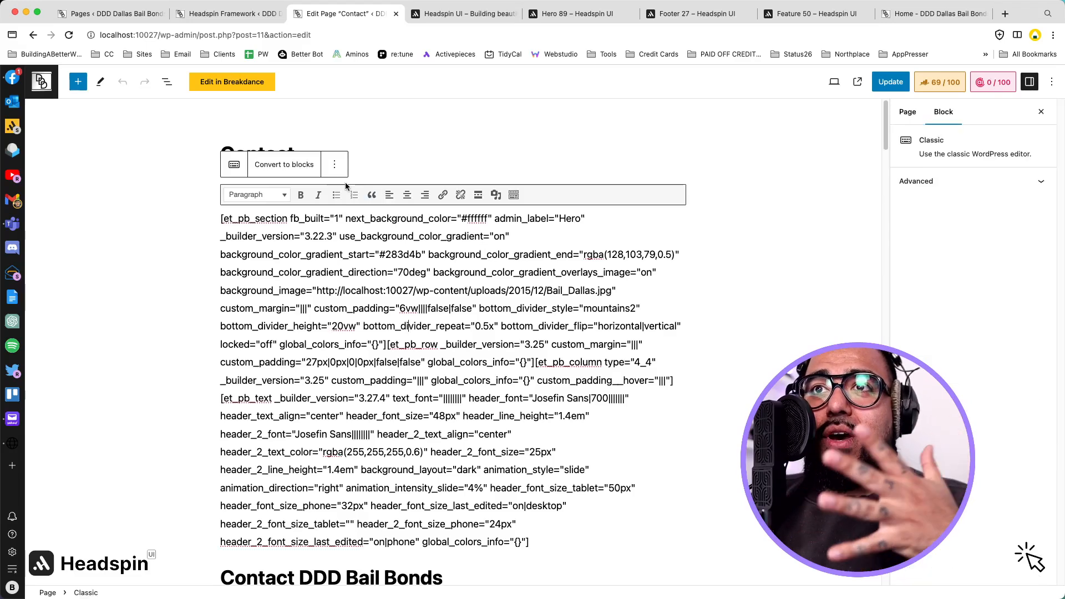
left_click(334, 167)
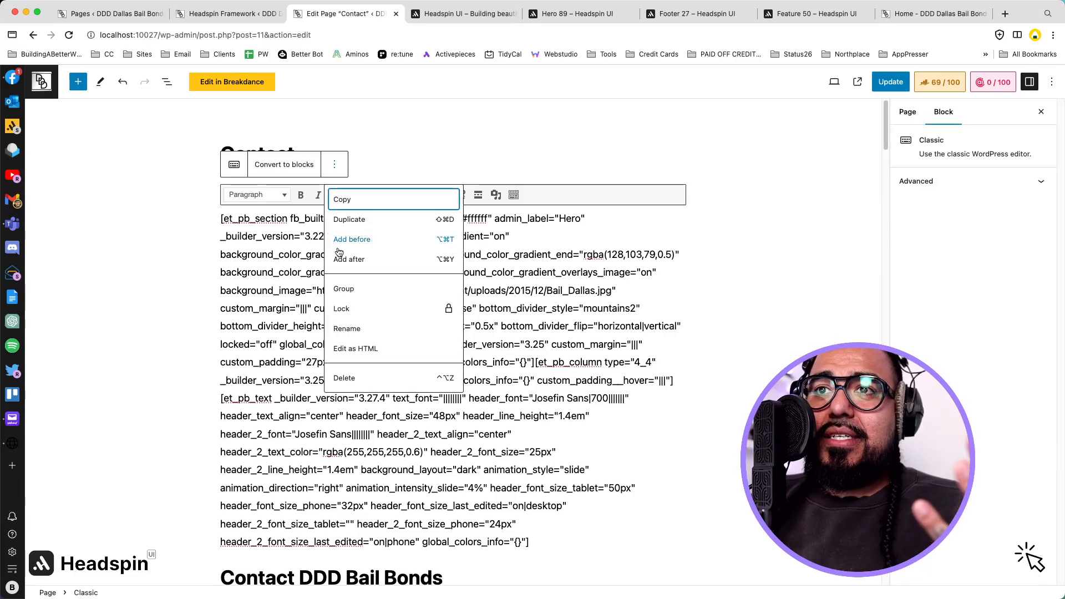
left_click(363, 377)
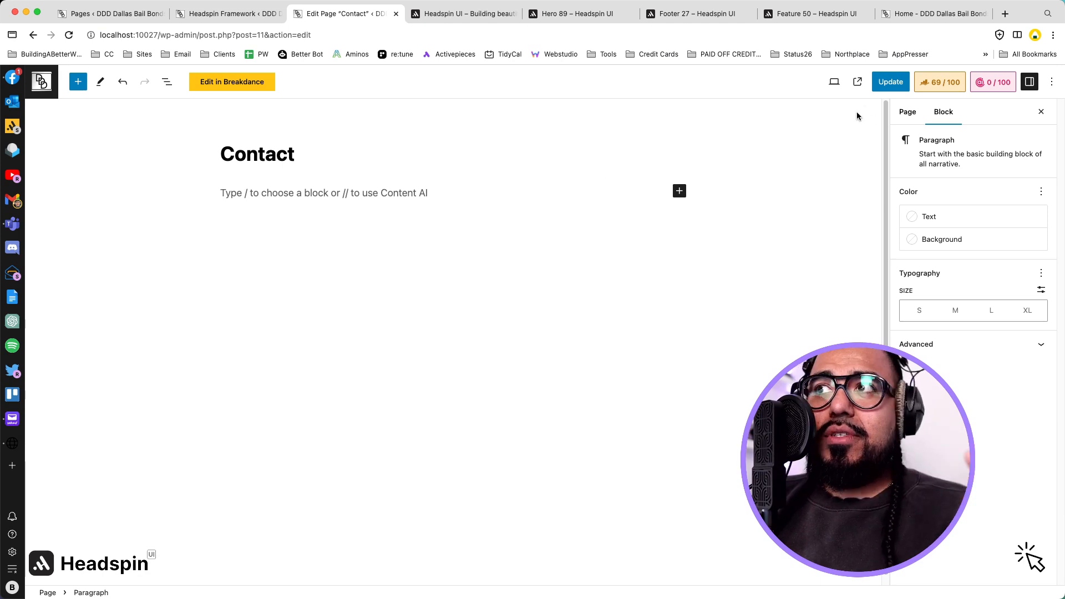
left_click(898, 84)
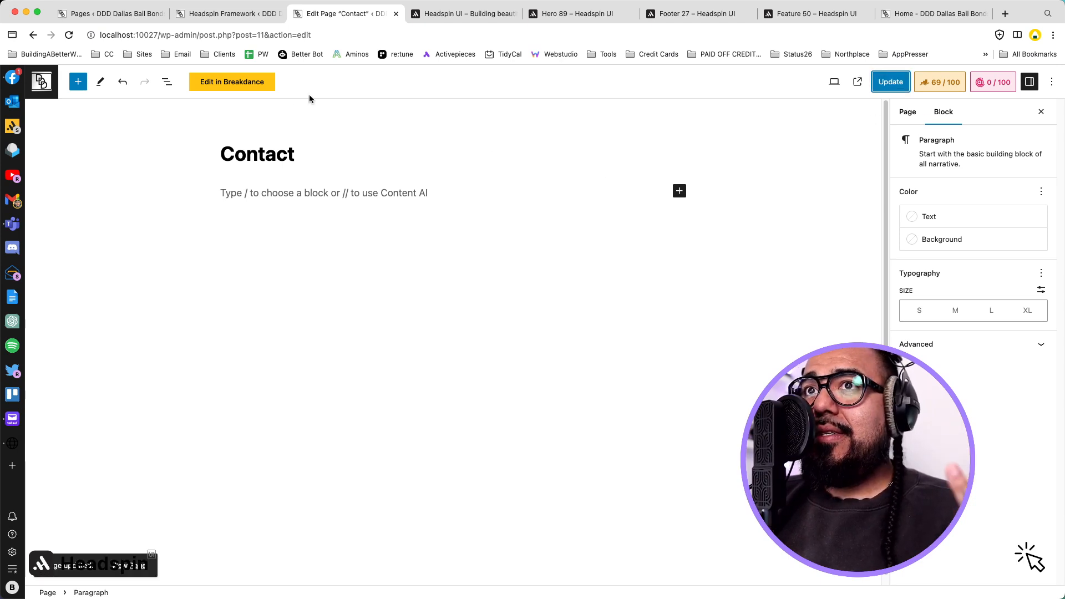
Step: Open the Contact page in the Breakdance builder without a starter template and bring up the palette in the global color settings
left_click(239, 87)
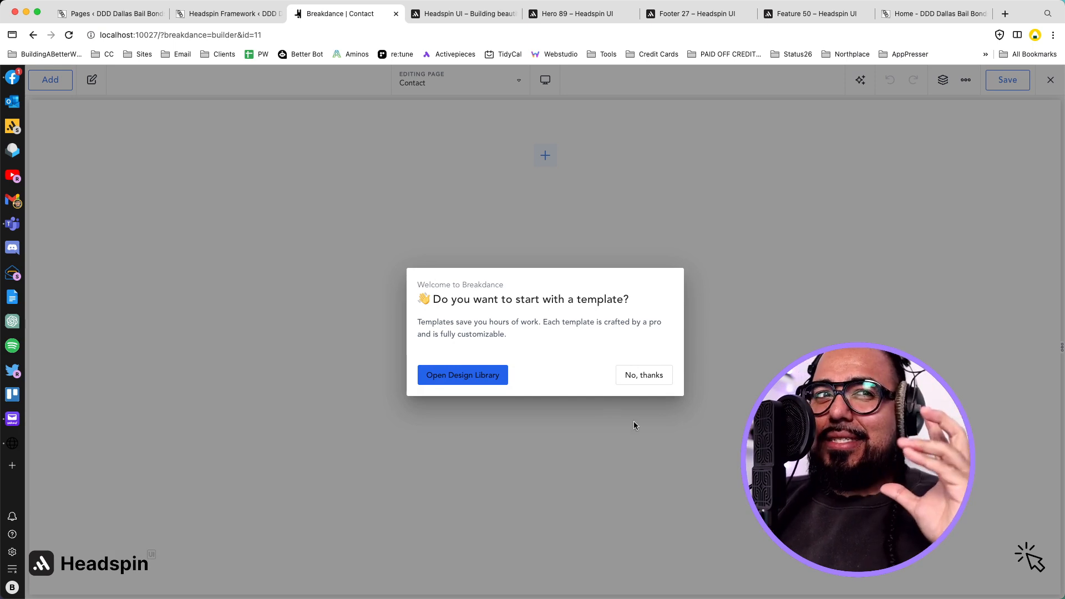
left_click(635, 374)
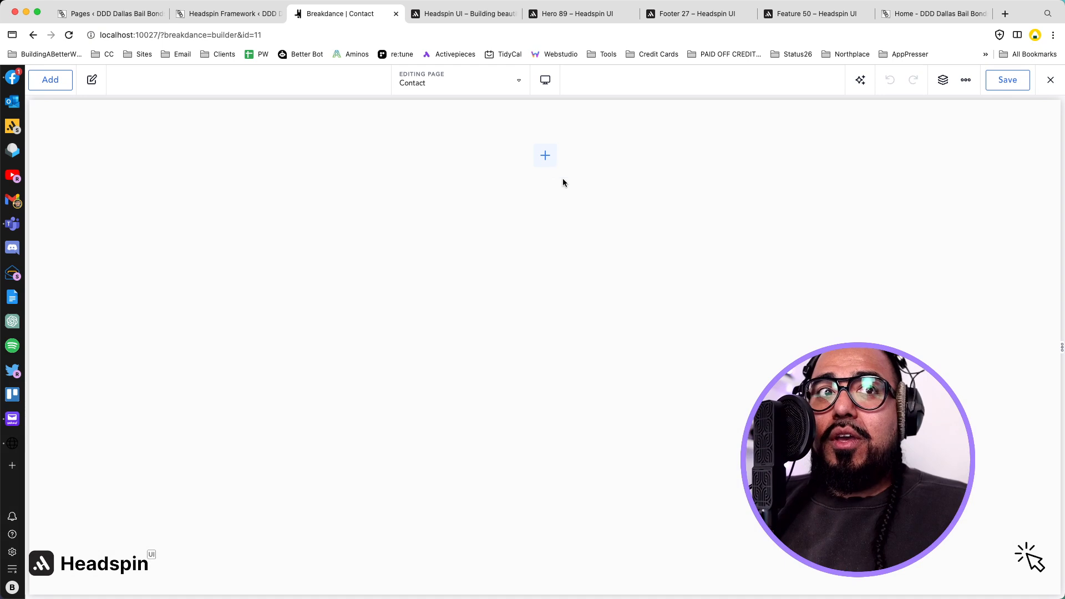
left_click(943, 80)
left_click(968, 81)
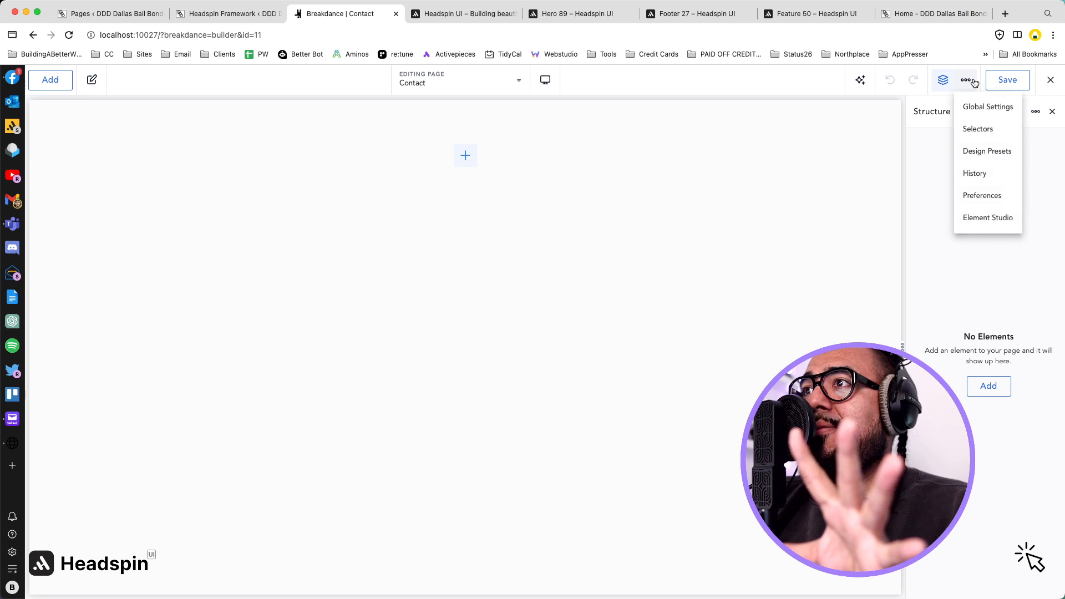
left_click(980, 107)
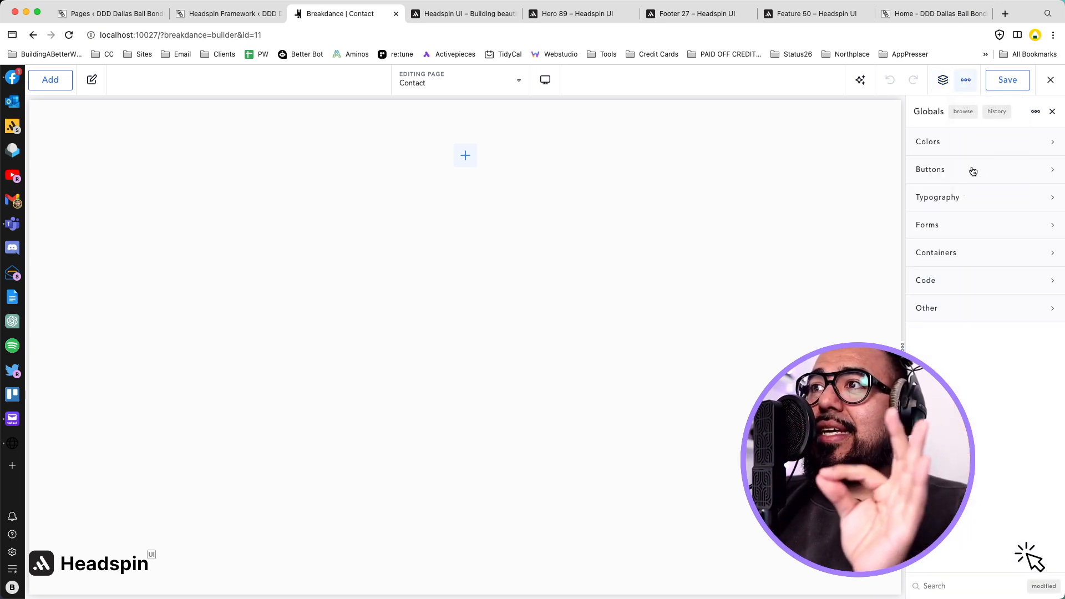
left_click(966, 149)
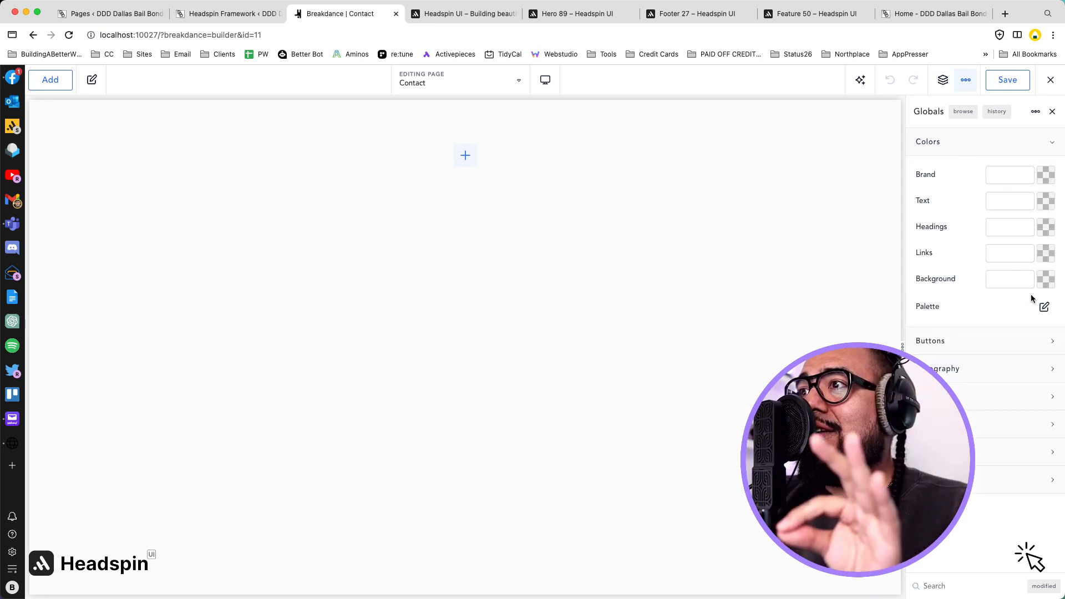
left_click(1043, 306)
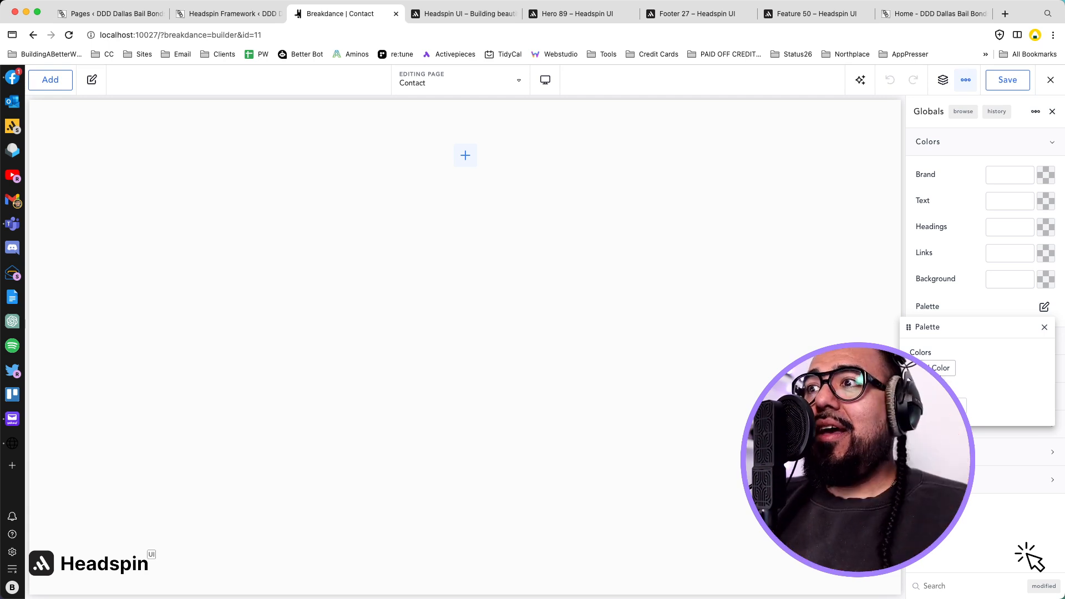
Step: Add a placeholder lime green color to Breakdance's global palette
left_click(943, 368)
left_click(980, 372)
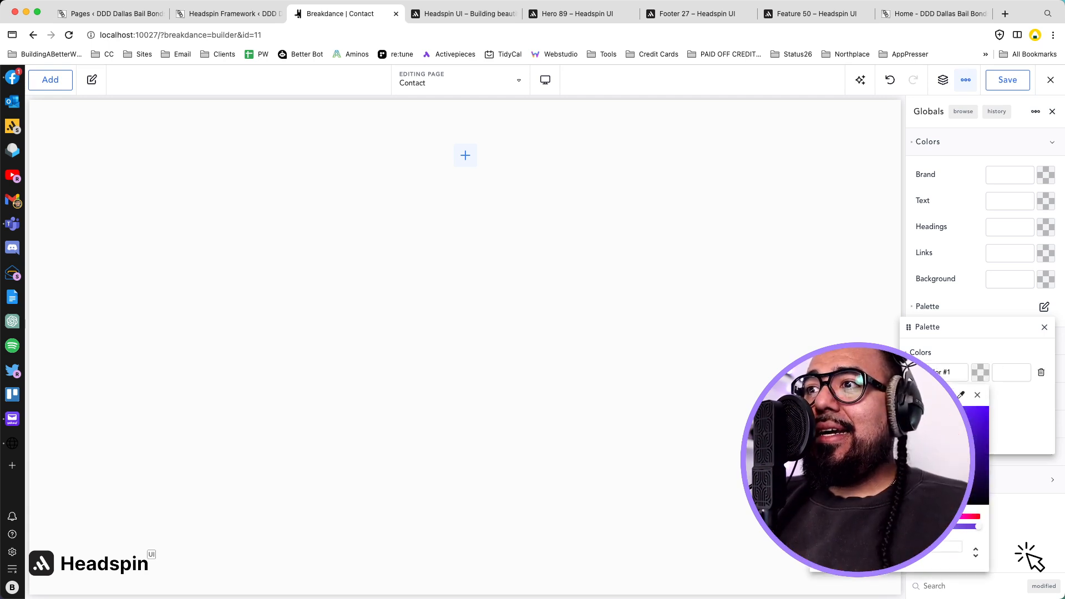
mouse_move(959, 419)
left_mouse_down()
mouse_move(894, 432)
mouse_move(918, 407)
mouse_move(861, 496)
mouse_move(965, 421)
left_mouse_up()
left_click(867, 516)
left_click(978, 395)
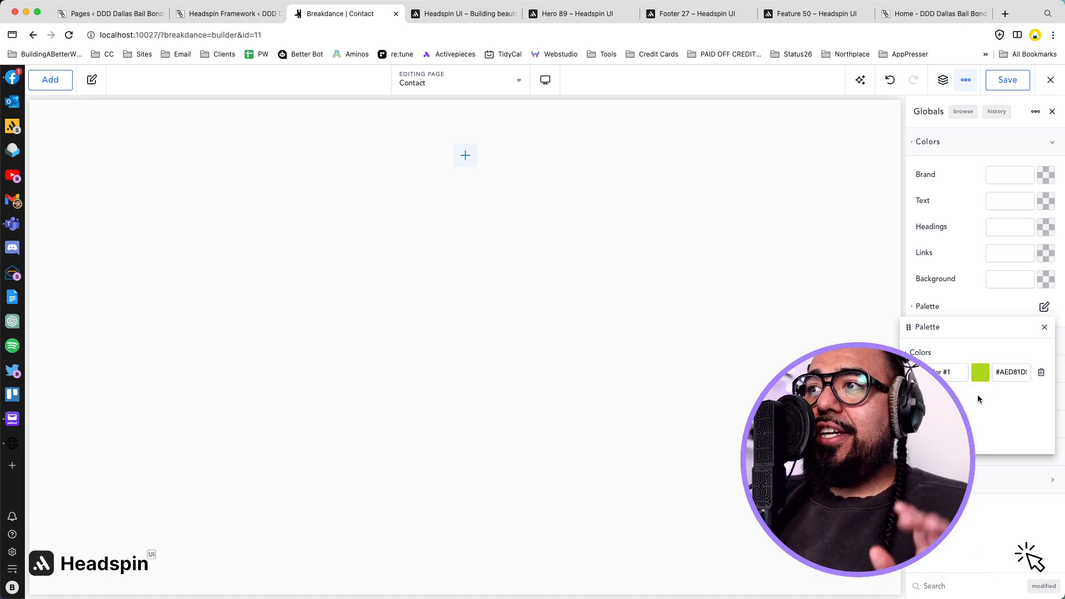
Step: Switch to Headspin and run a sync of its color palette to Breakdance
left_click(242, 13)
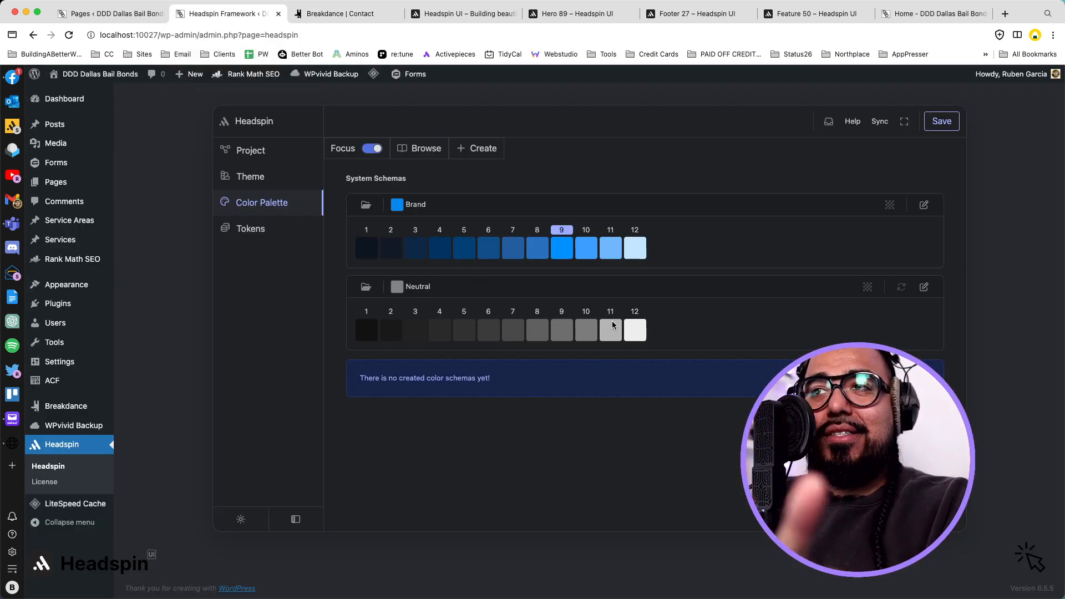
left_click(878, 122)
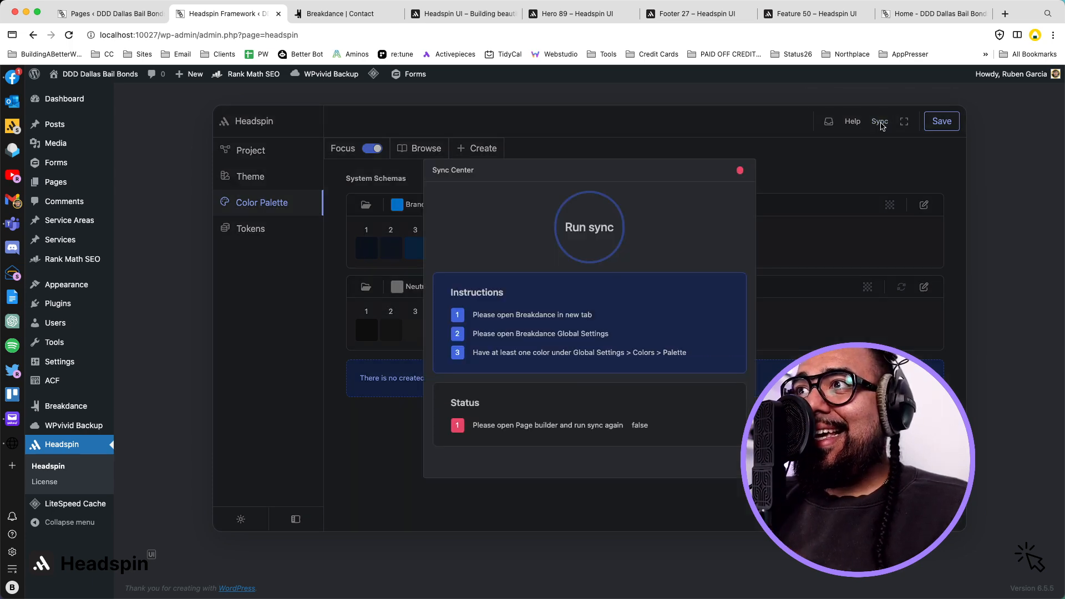
left_click(588, 242)
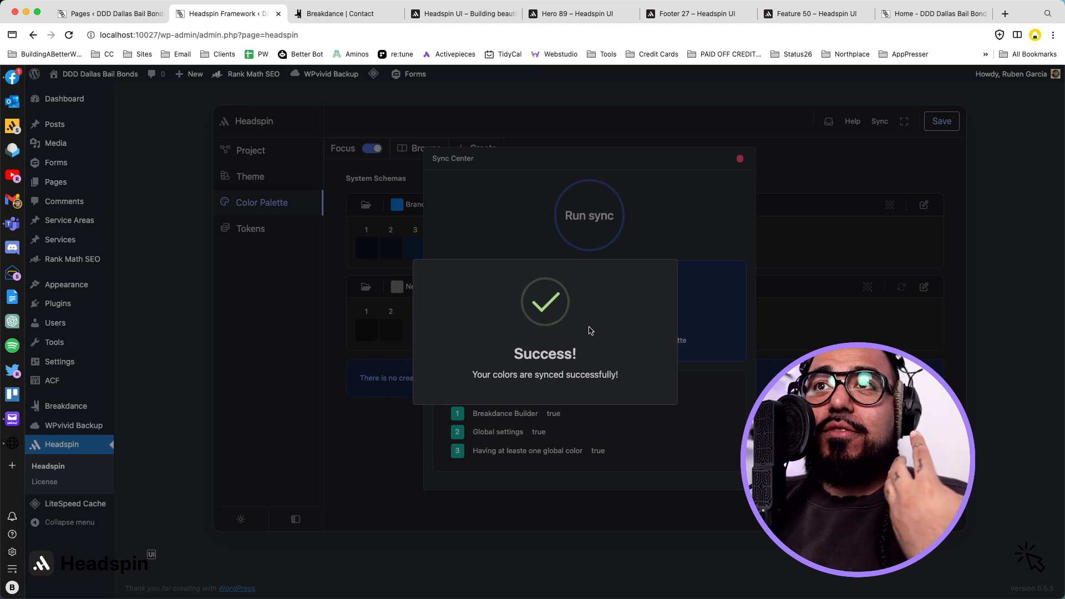
Step: Back in Breakdance, delete the placeholder lime green from the global palette, check the synced brand and neutral colors, and save
left_click(339, 16)
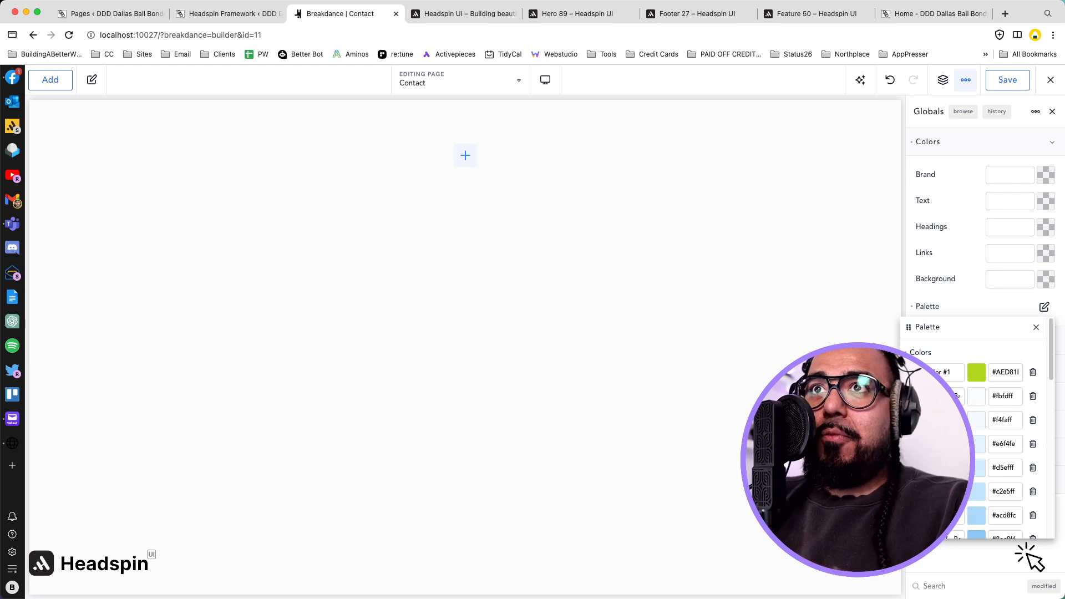
left_click(1033, 375)
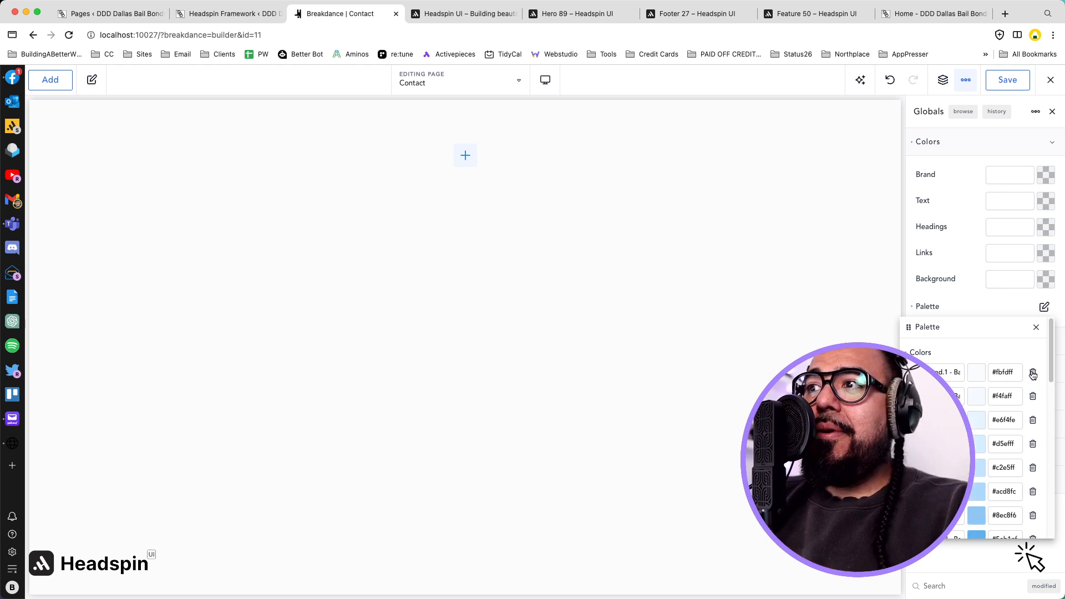
scroll(1012, 384, "down", 10)
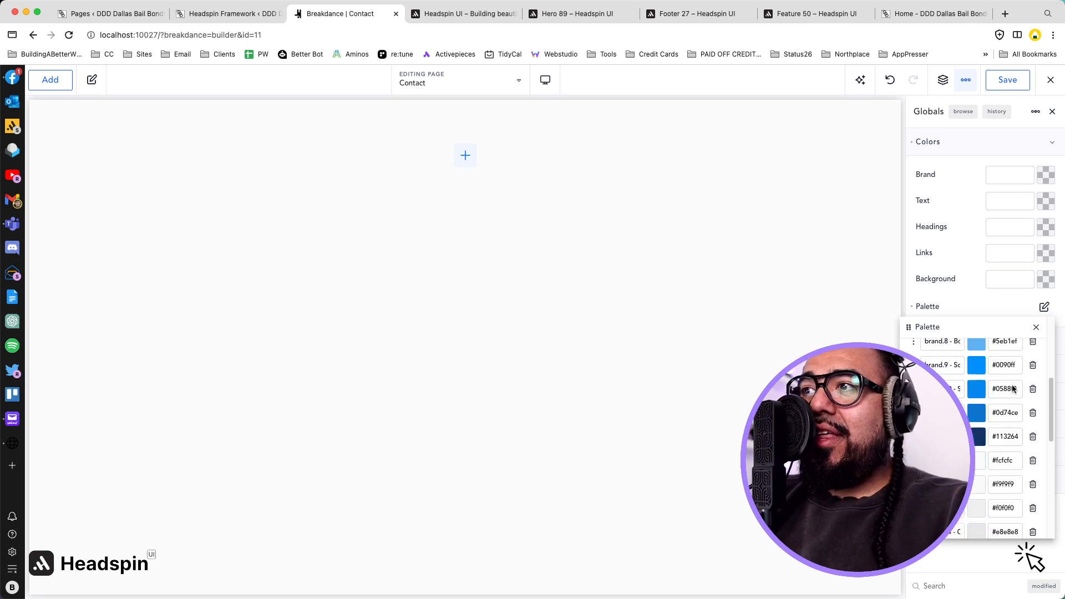
scroll(1011, 385, "down", 8)
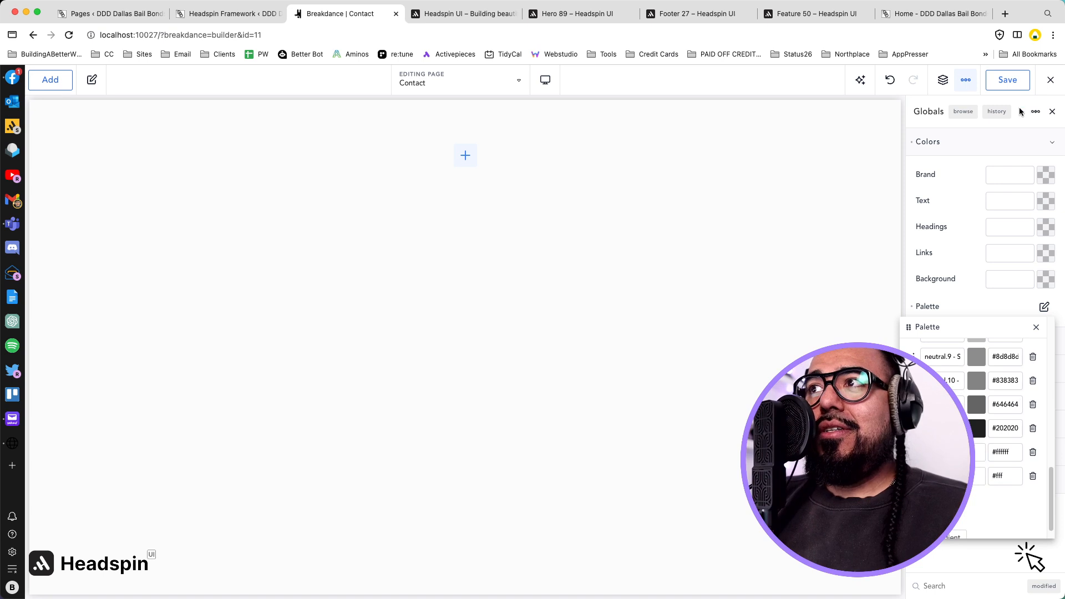
left_click(1011, 81)
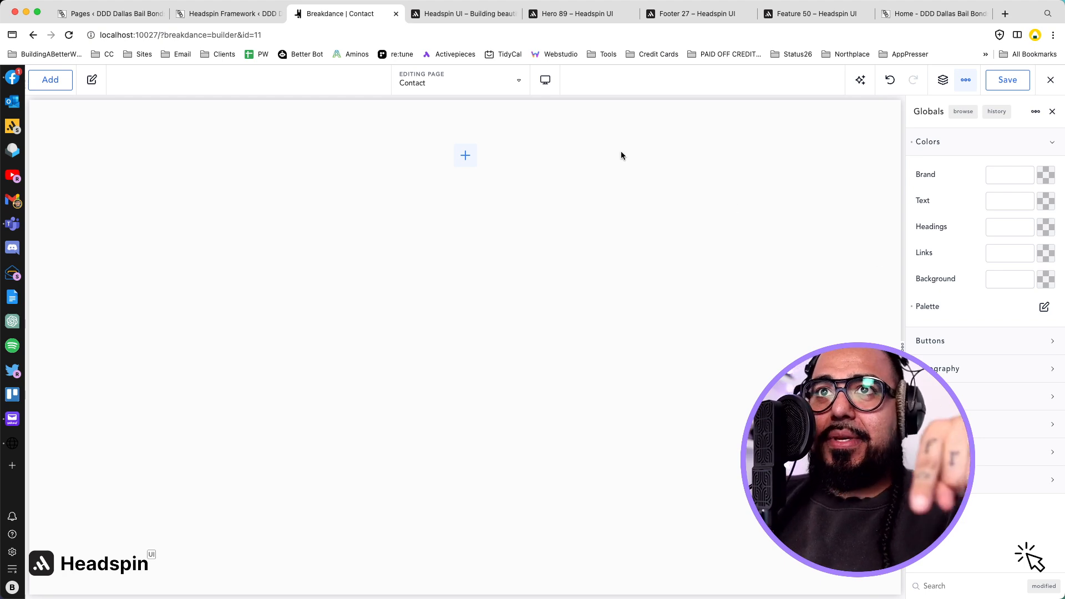
Step: Close Headspin's Sync Center and review the Breakdance global color and font size tokens
left_click(249, 17)
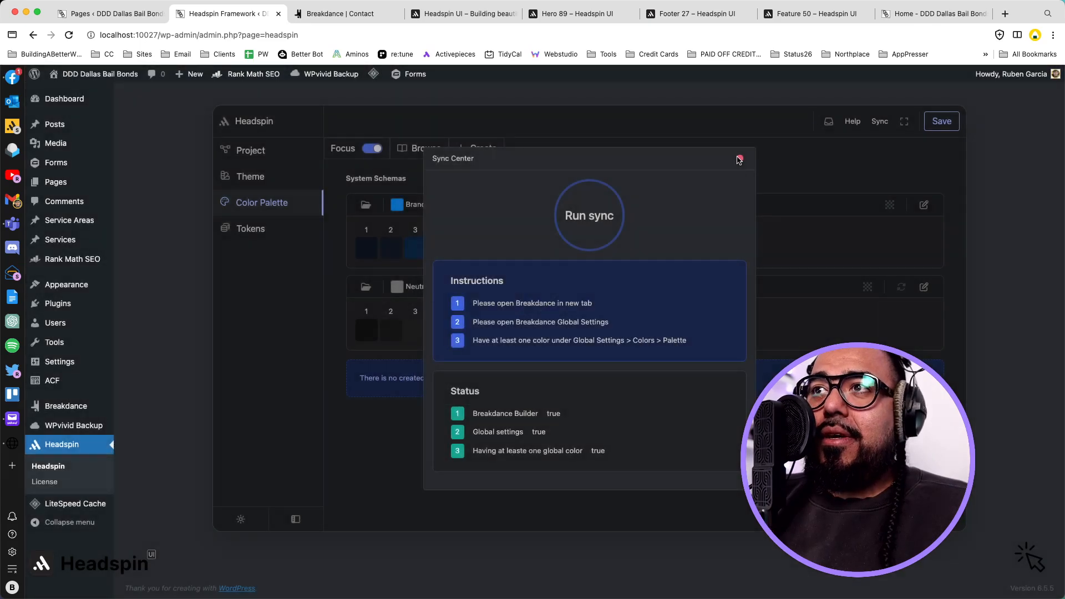
left_click(739, 159)
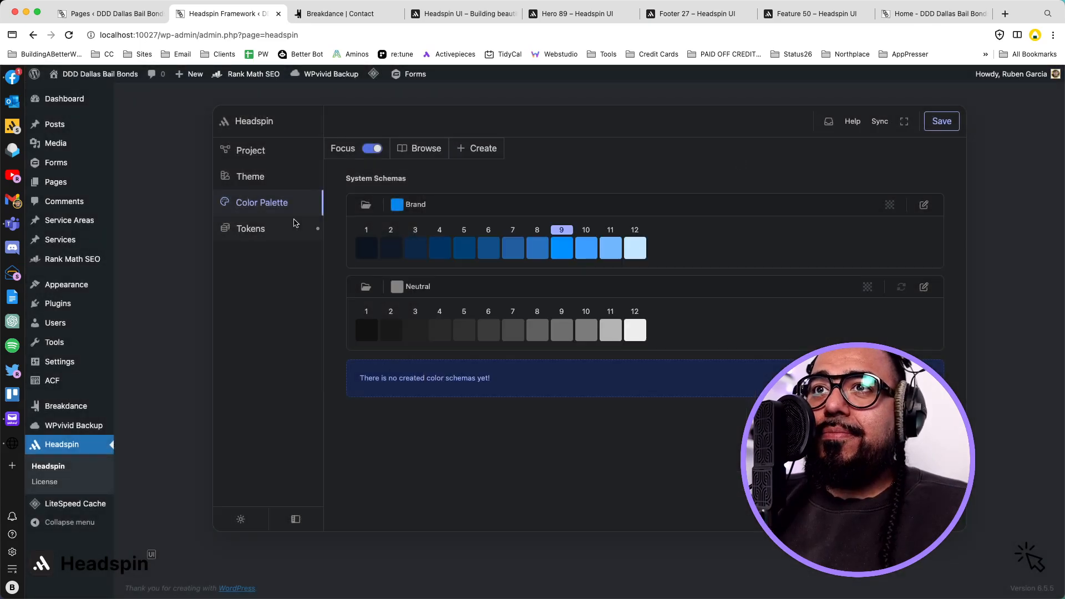
left_click(252, 231)
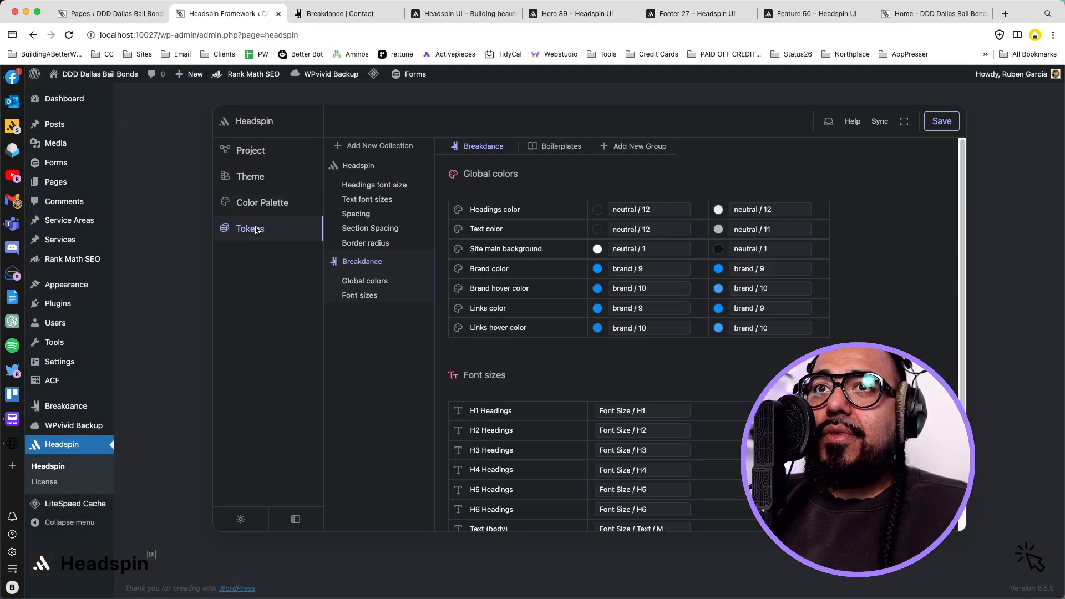
left_click(376, 282)
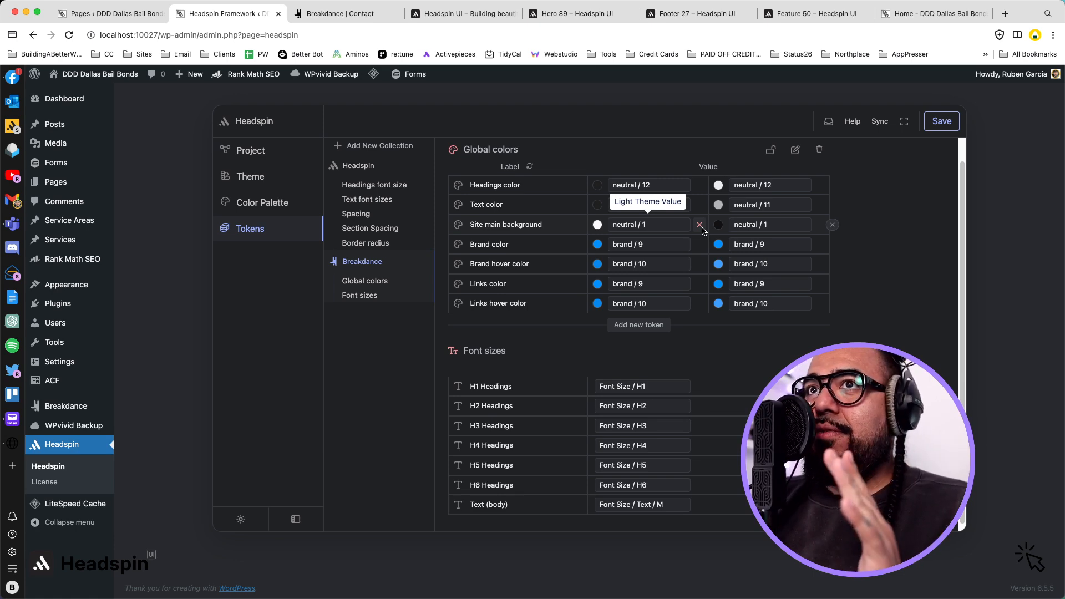
Step: Exit the Breakdance builder to the live Contact page and reopen that page in Breakdance
left_click(355, 14)
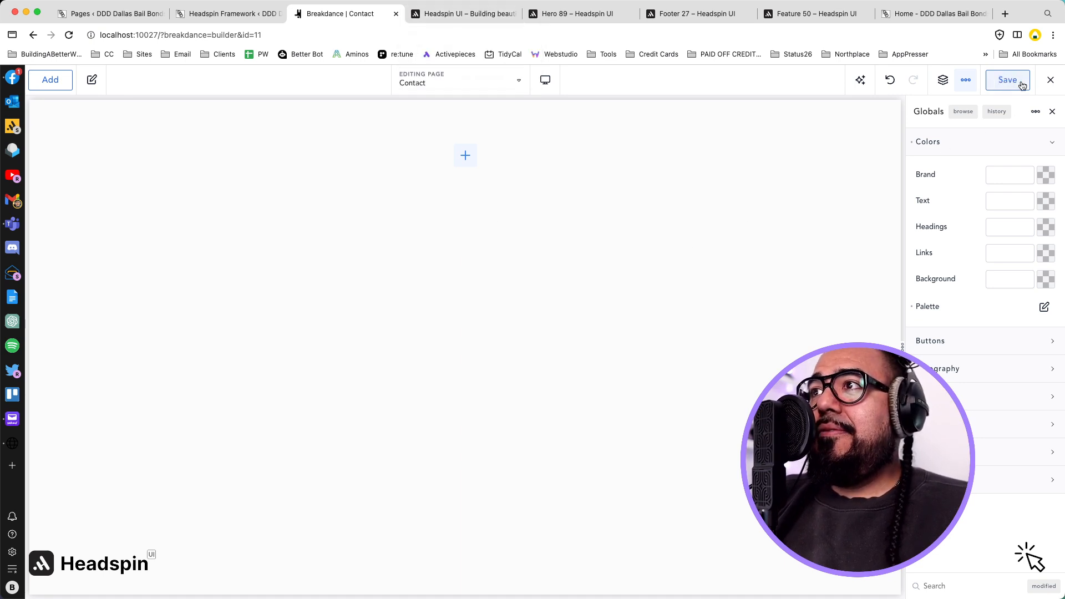
left_click(1051, 79)
left_click(1032, 104)
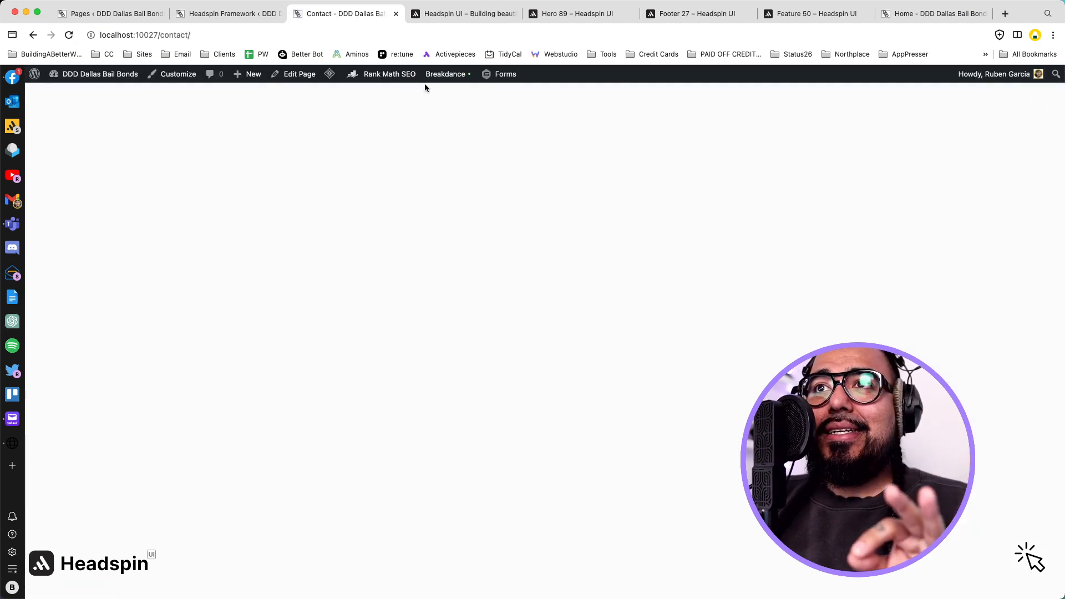
mouse_move(450, 79)
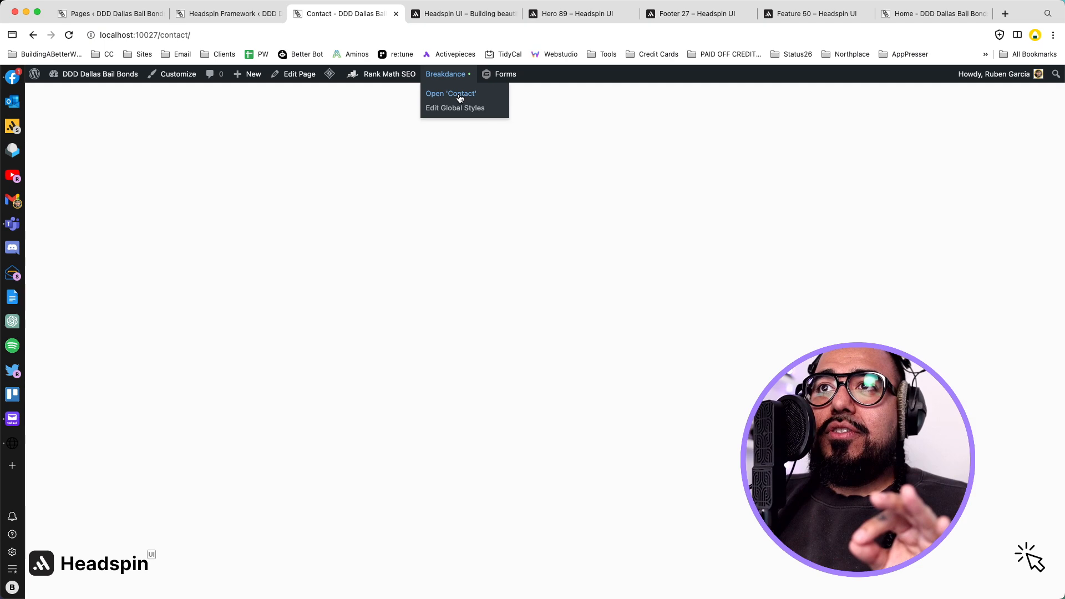
left_click(460, 97)
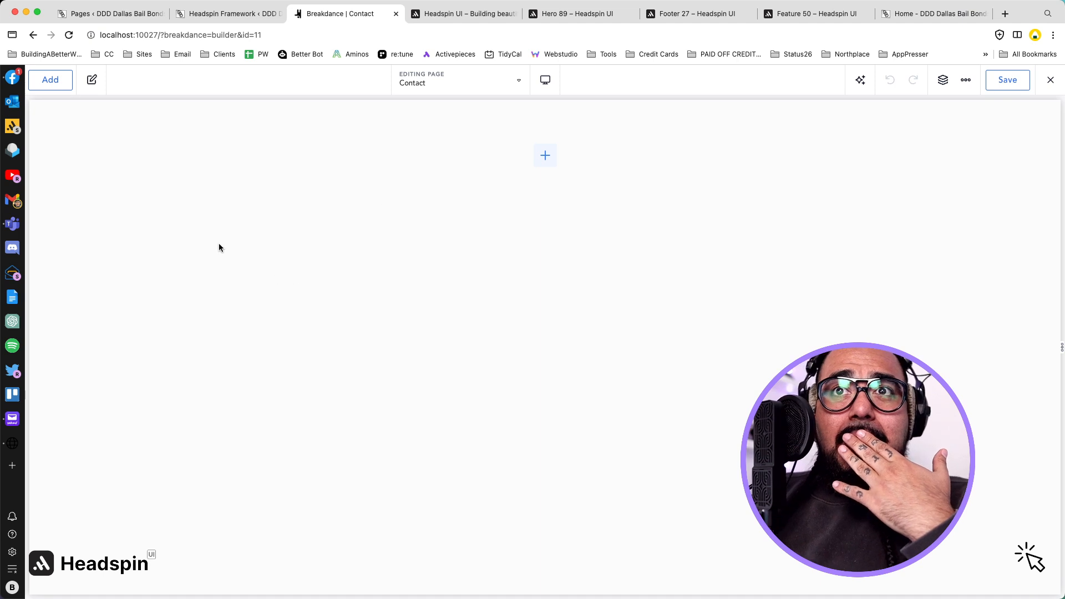
Step: Add a temporary Section to the Contact page to inspect the palette swatches in its background color picker, and delete it
type("a")
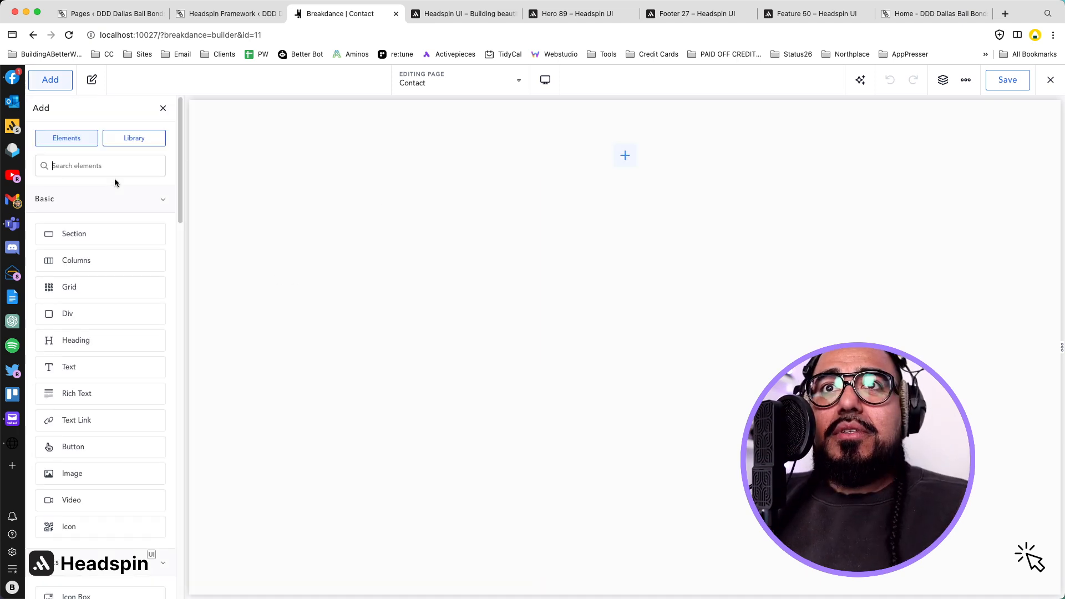
type("sec")
key("Return")
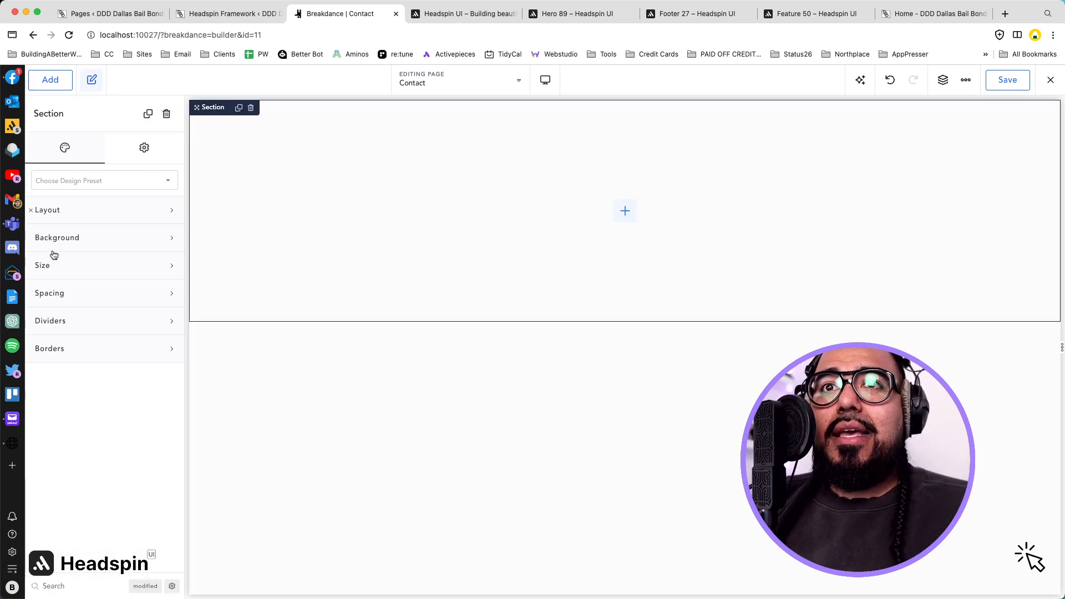
left_click(82, 233)
left_click(169, 276)
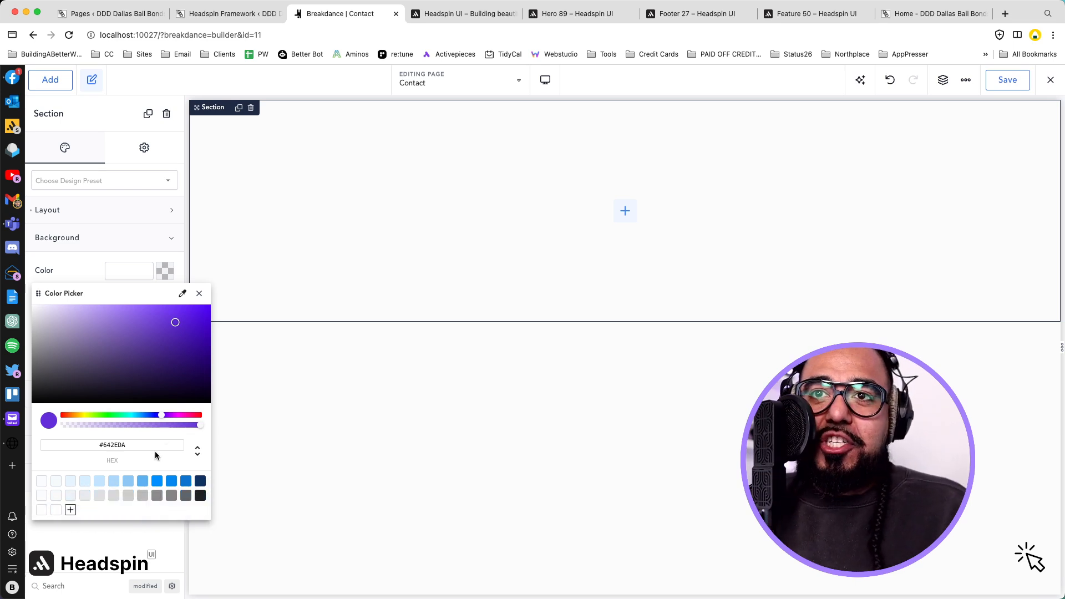
left_click(198, 293)
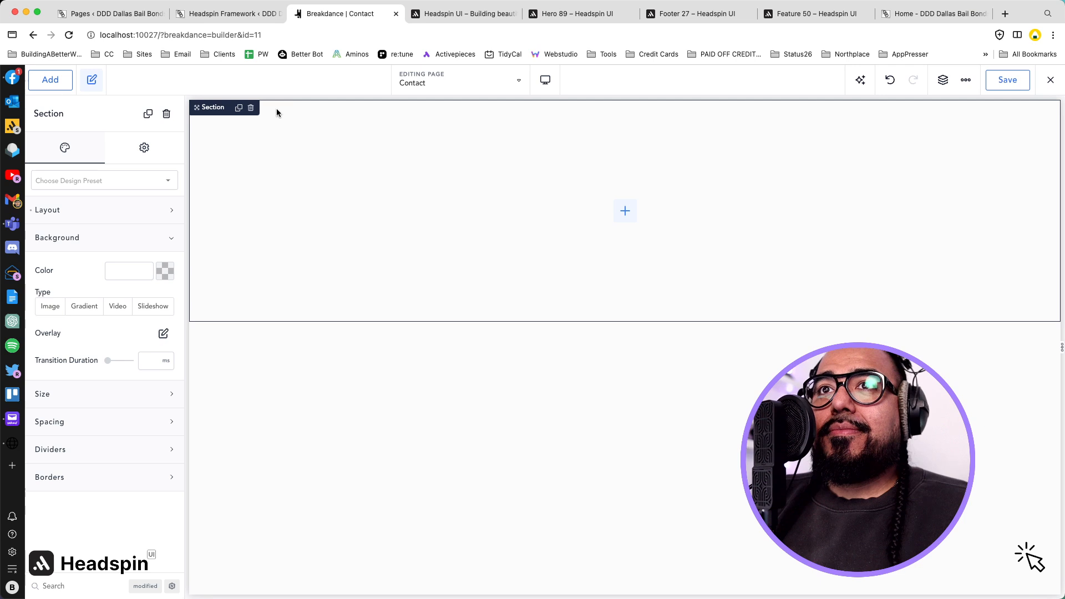
left_click(251, 109)
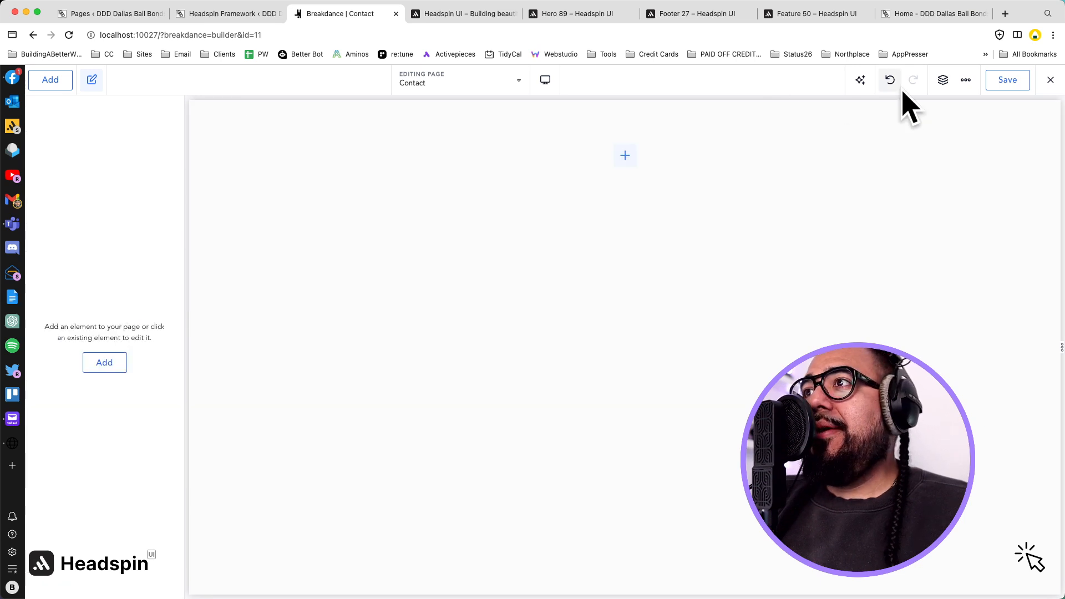
Step: In the WordPress admin, create a Breakdance header titled Main with location Everywhere, and open it in the builder
left_click(201, 14)
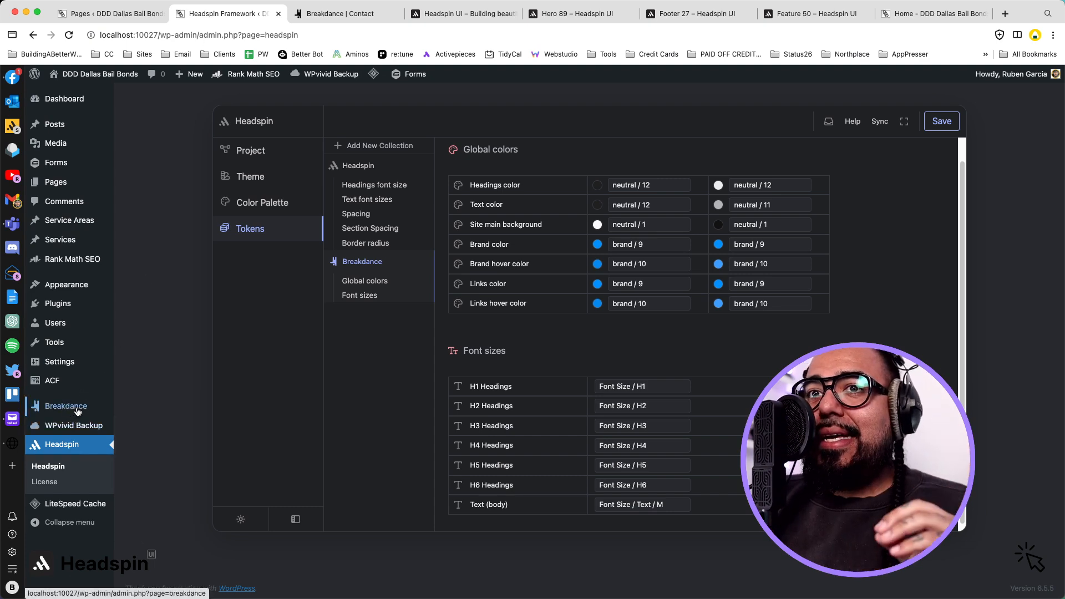
mouse_move(46, 411)
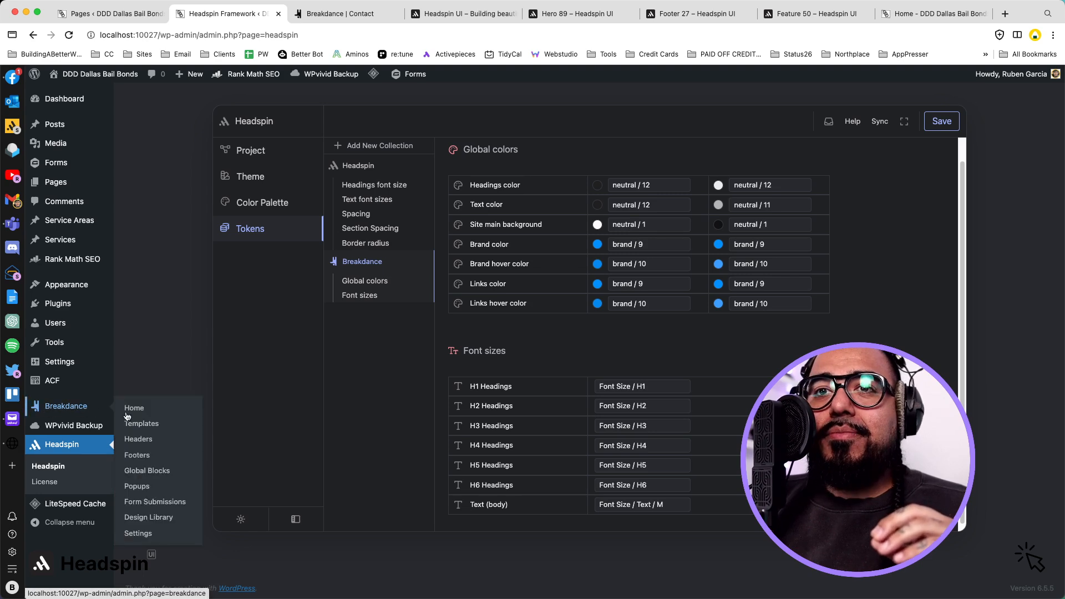
left_click(146, 444)
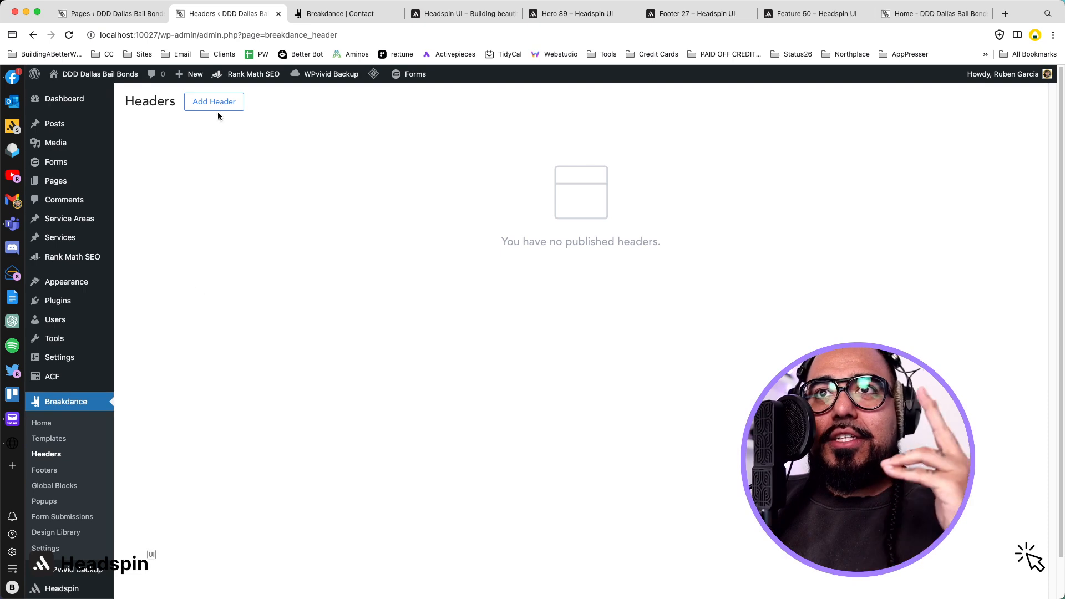
left_click(224, 103)
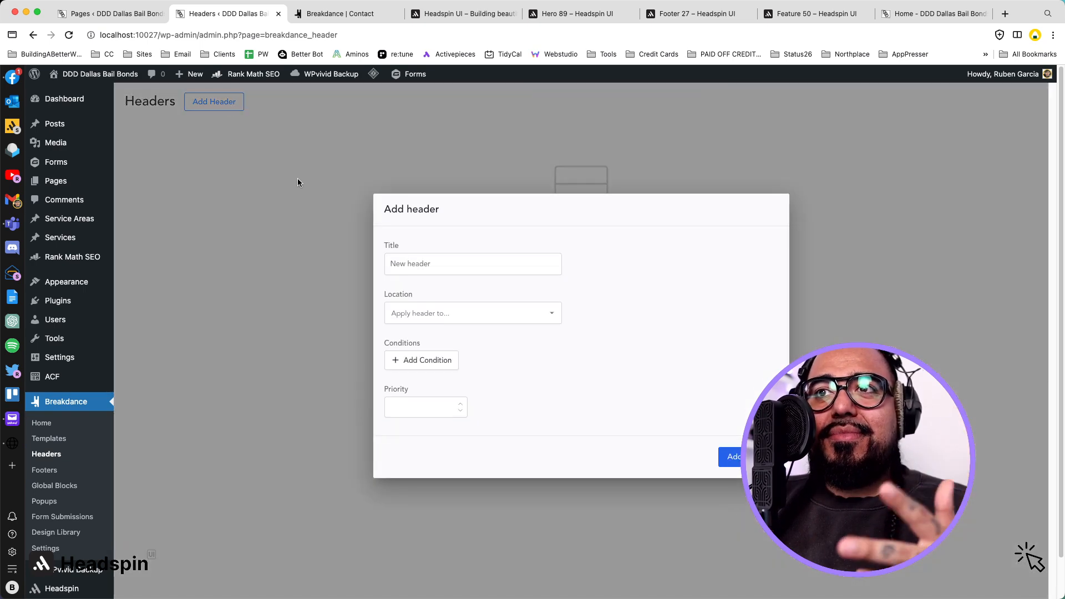
left_click(423, 263)
type("main")
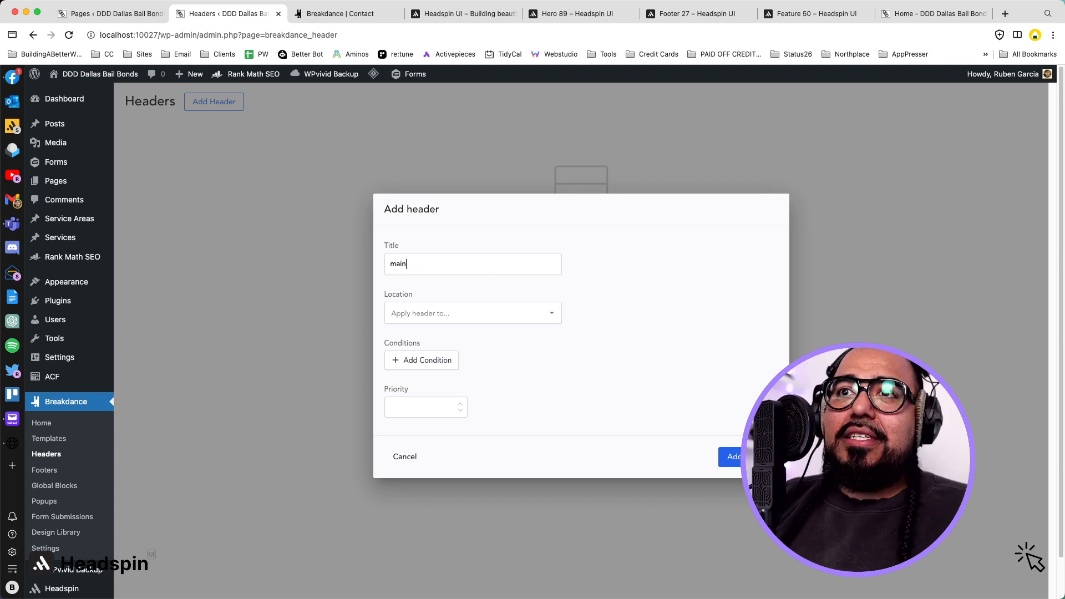
key("super+a")
type("Main")
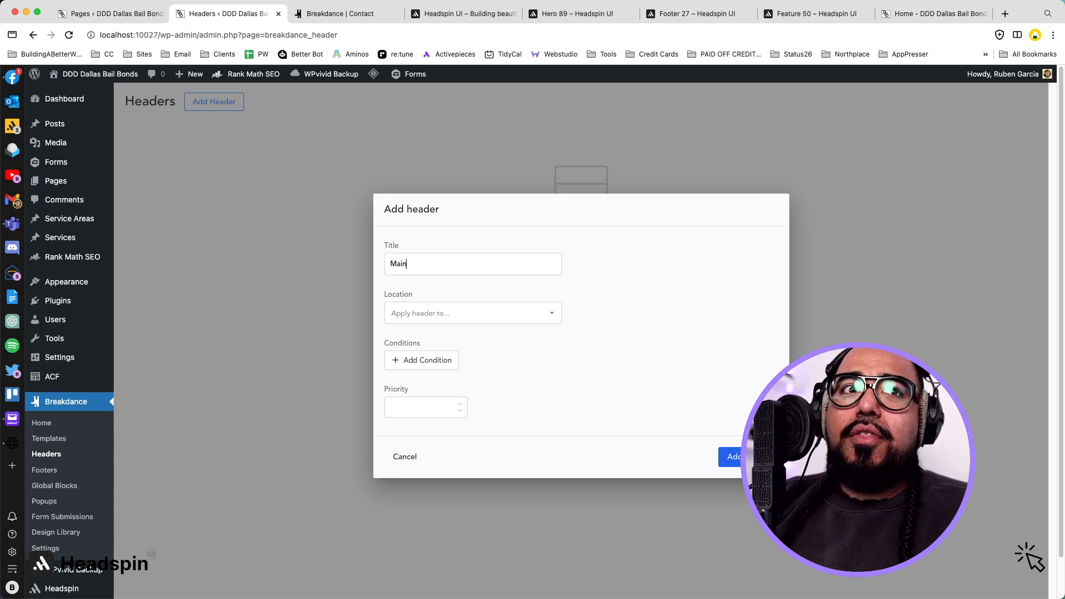
left_click(475, 316)
left_click(466, 335)
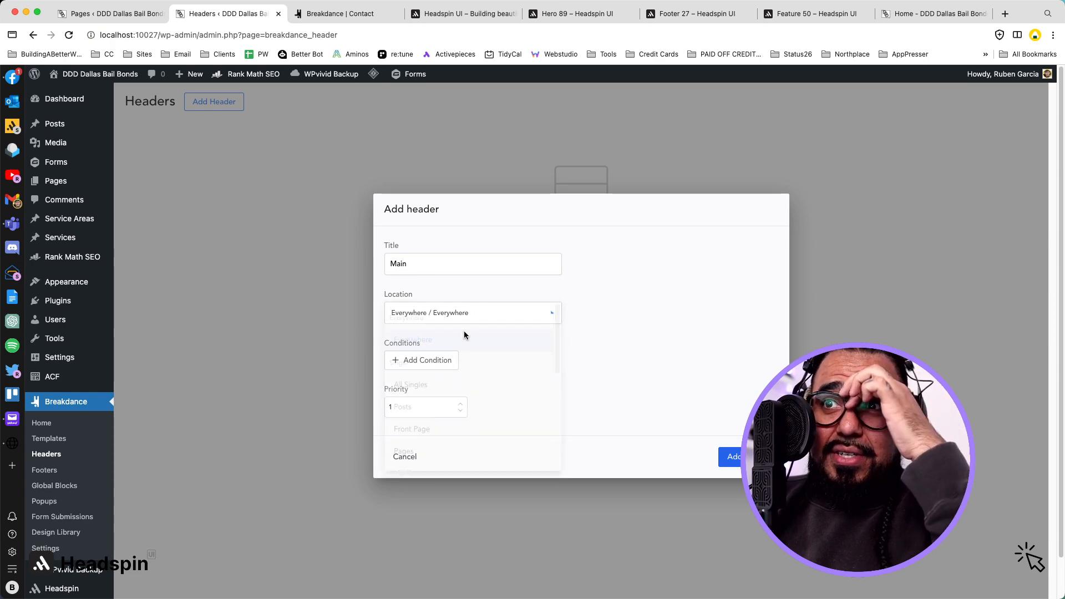
left_click(729, 456)
left_click(183, 205)
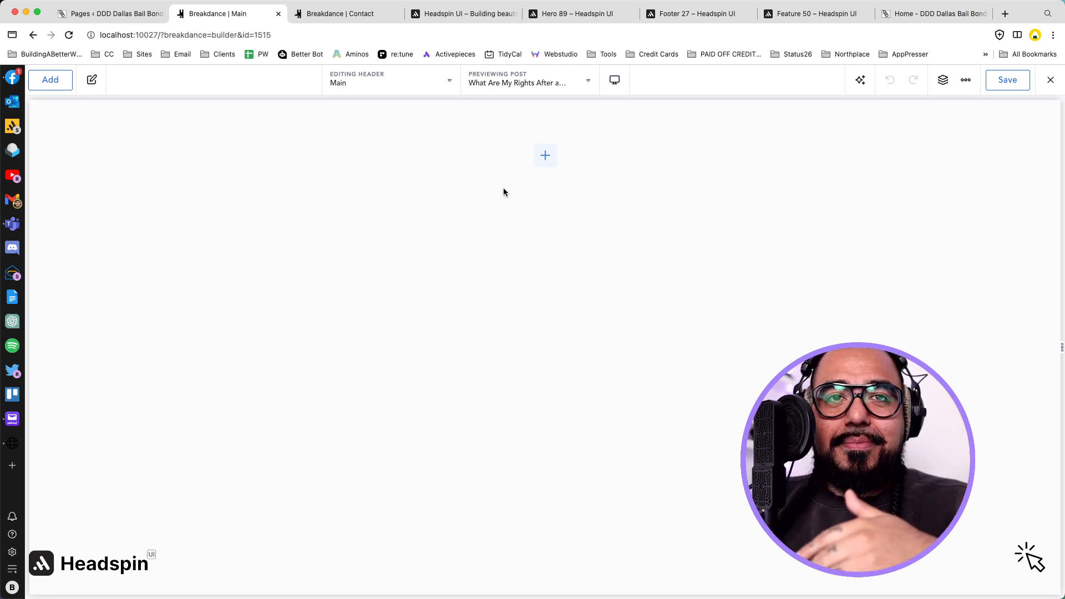
Step: Add a Header Builder element to the empty Main header
left_click(545, 163)
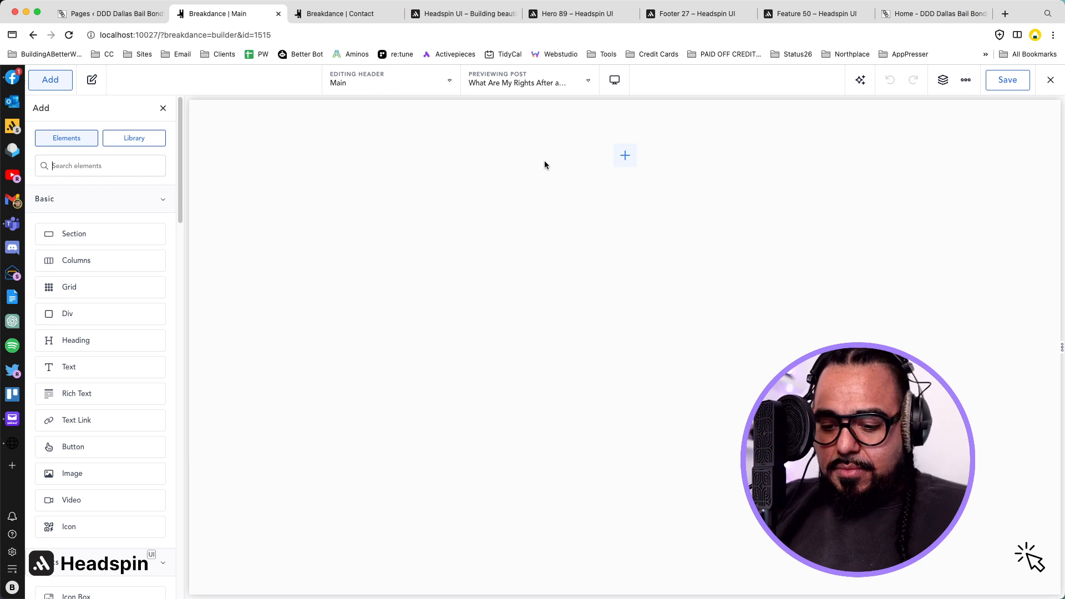
type("he")
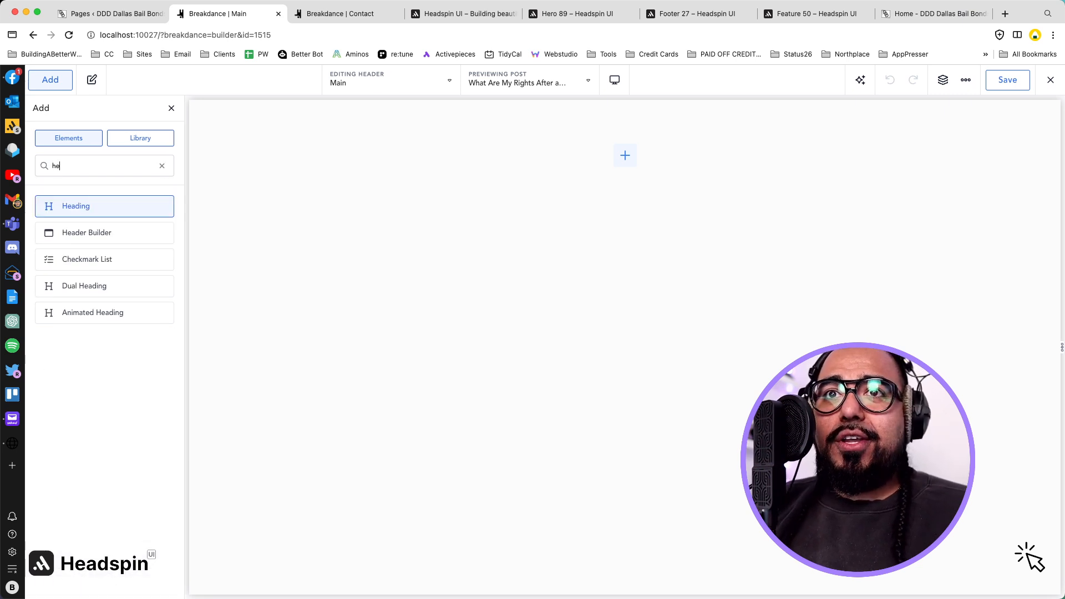
key("Down")
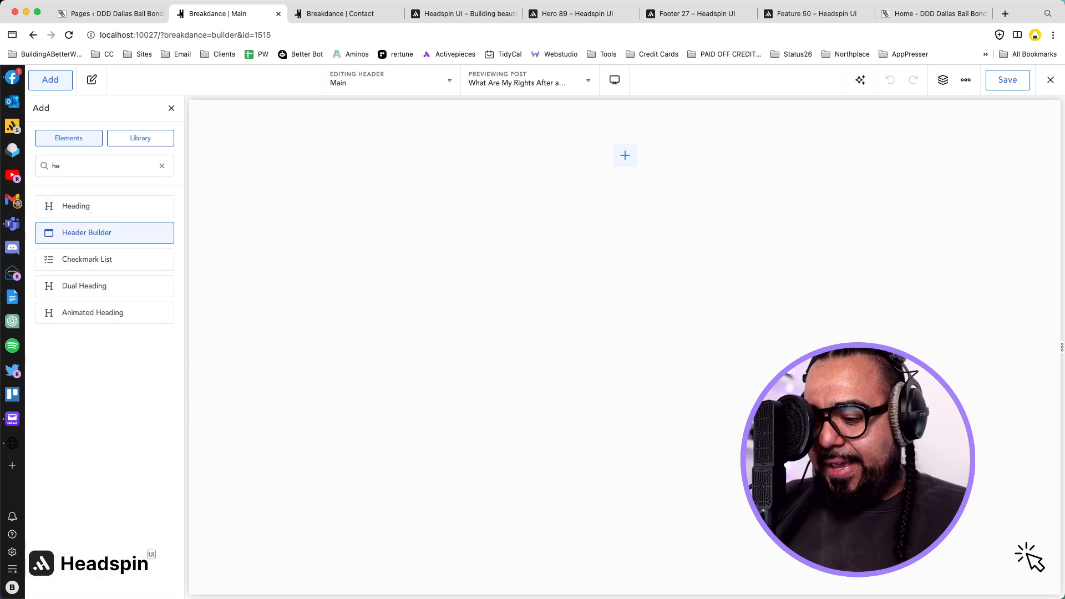
key("Return")
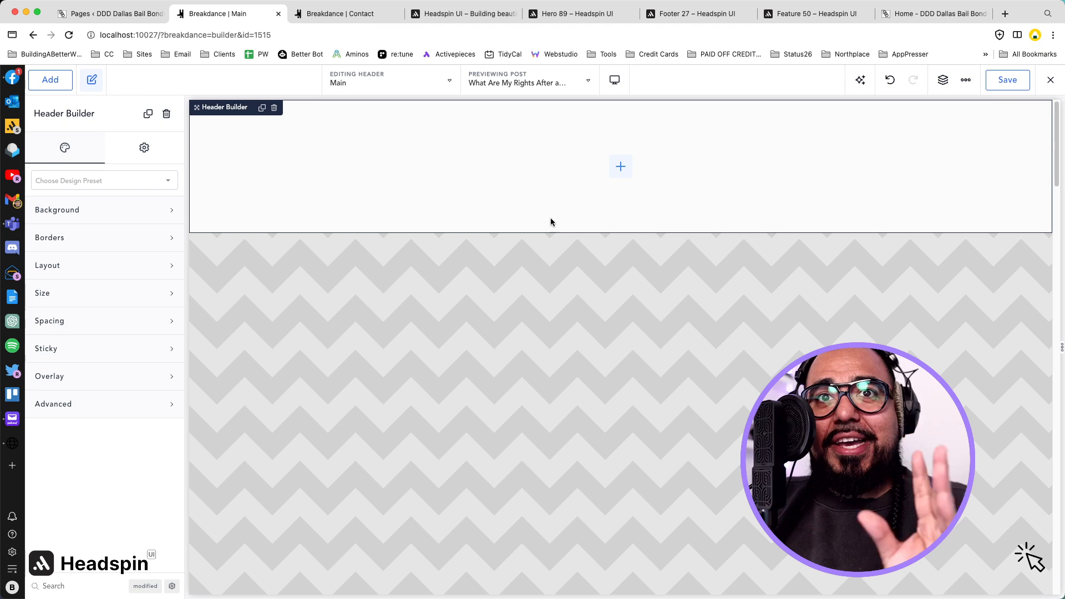
Step: Add an Image element inside the Header Builder and choose the logo dddlogoblack.svg from the media library
left_click(620, 167)
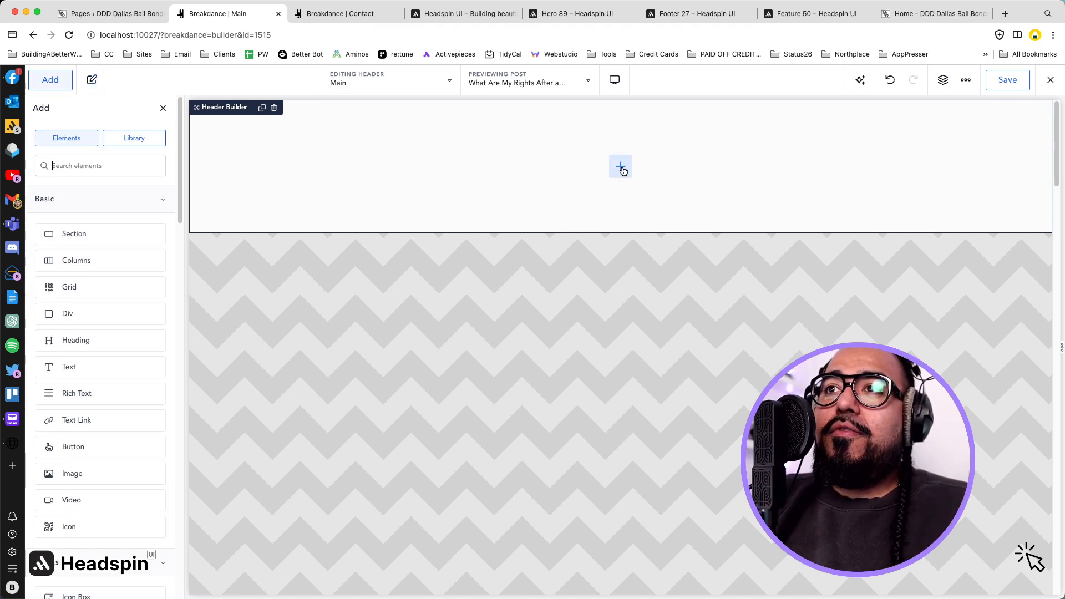
type("ima")
key("Return")
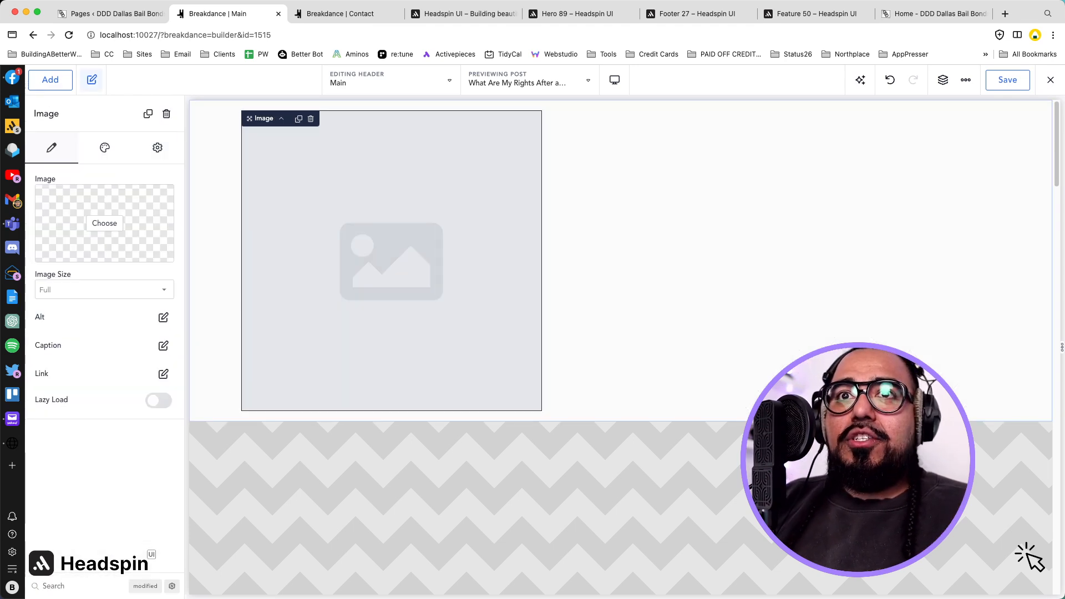
left_click(110, 223)
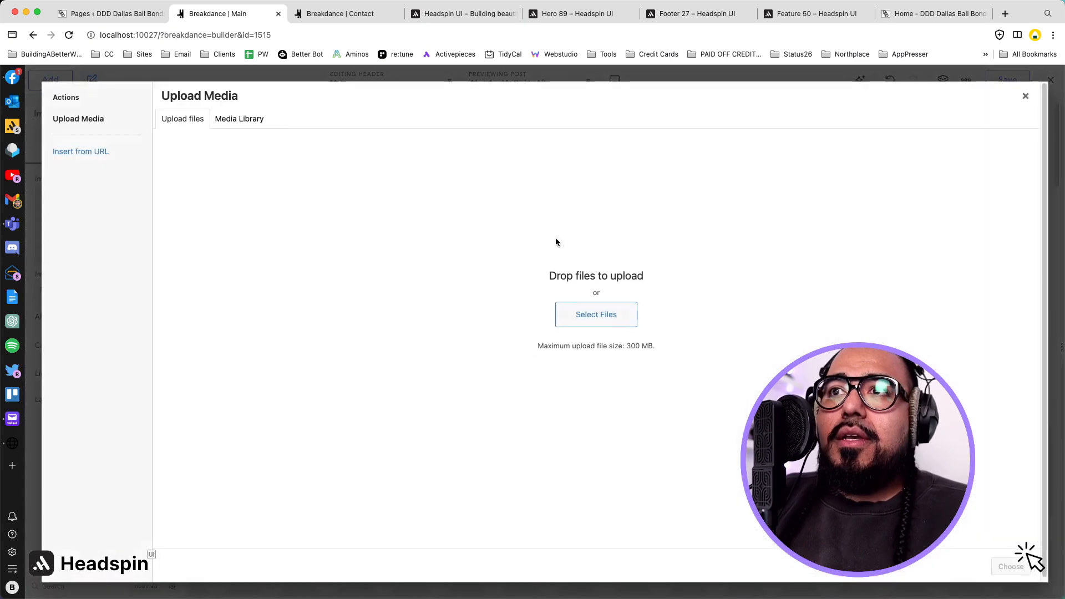
left_click(233, 118)
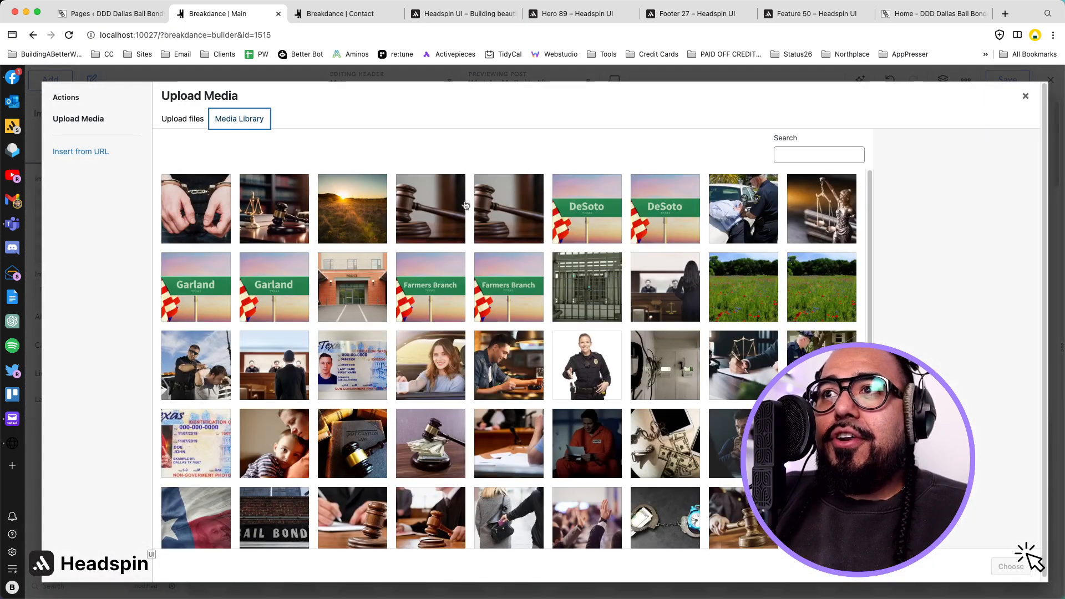
scroll(598, 244, "down", 5)
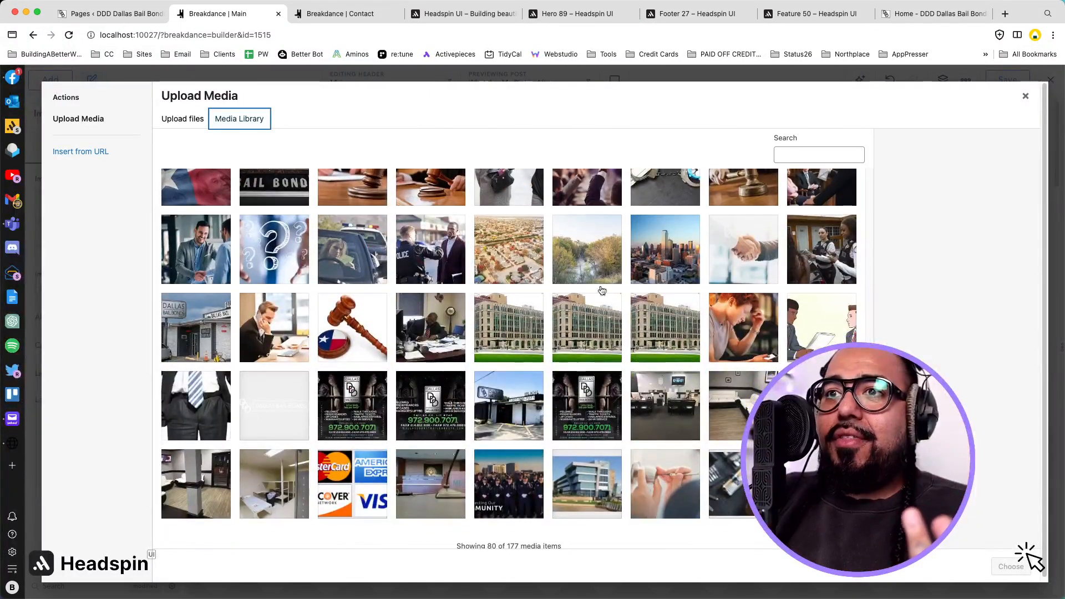
left_click(274, 408)
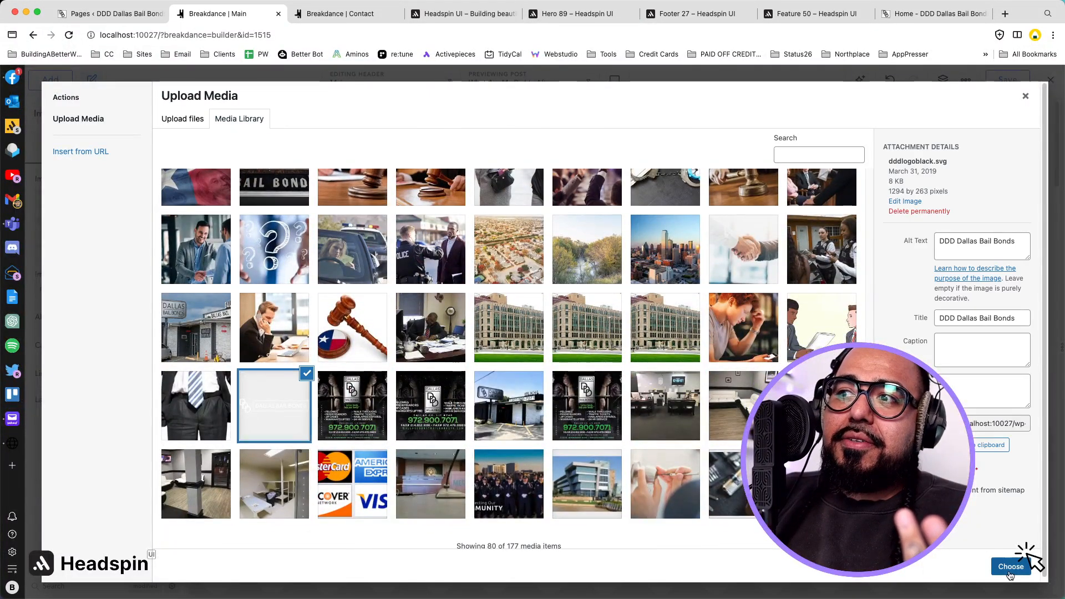
left_click(1010, 566)
Step: Set the Header Builder's background color to the neutral.12 palette swatch
right_click(210, 161)
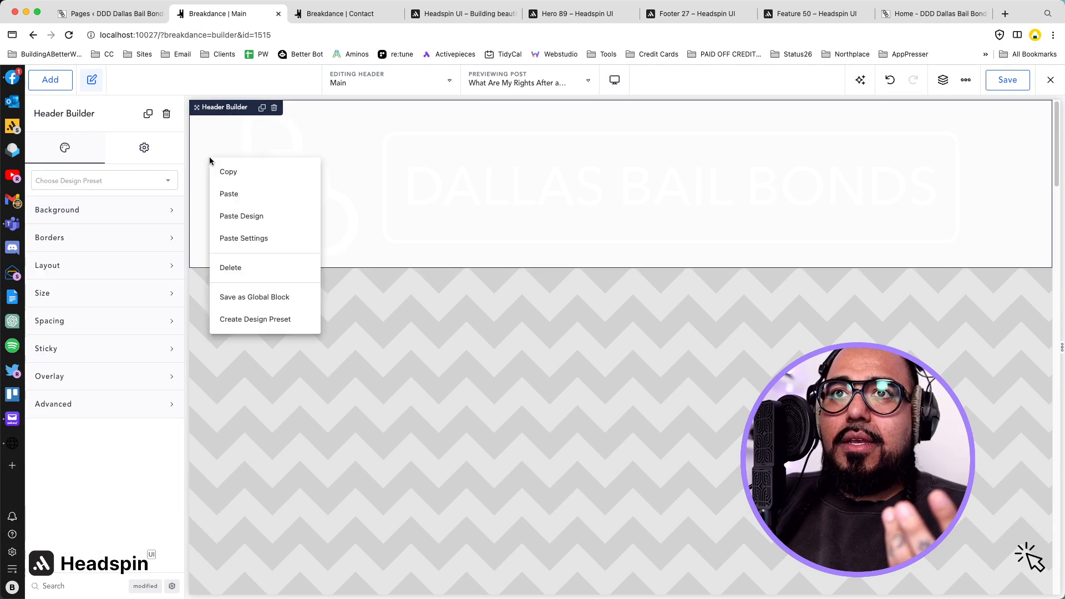
left_click(202, 159)
left_click(244, 159)
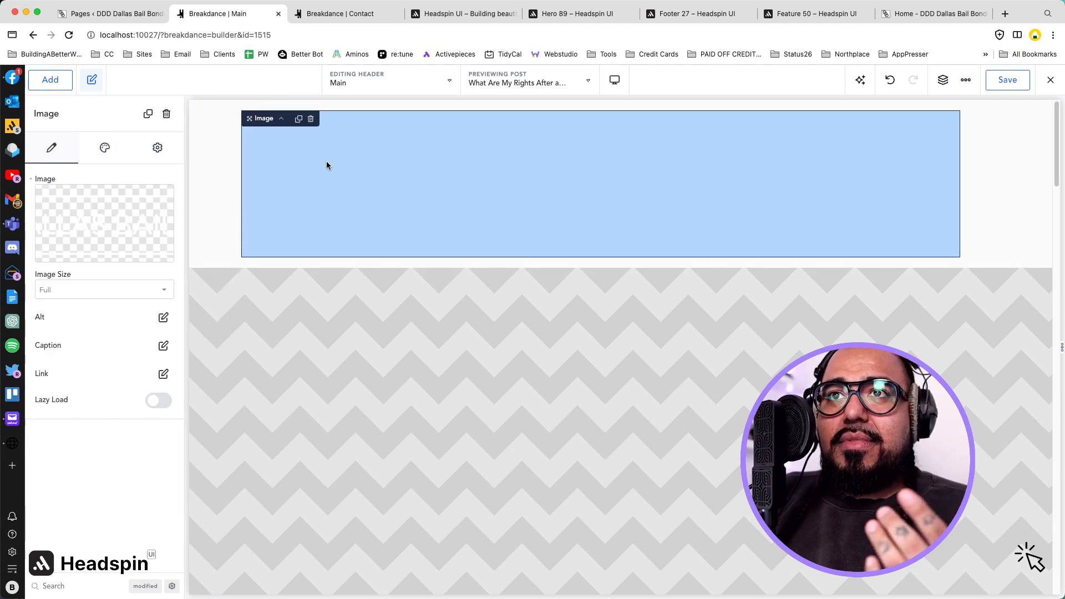
left_click(229, 160)
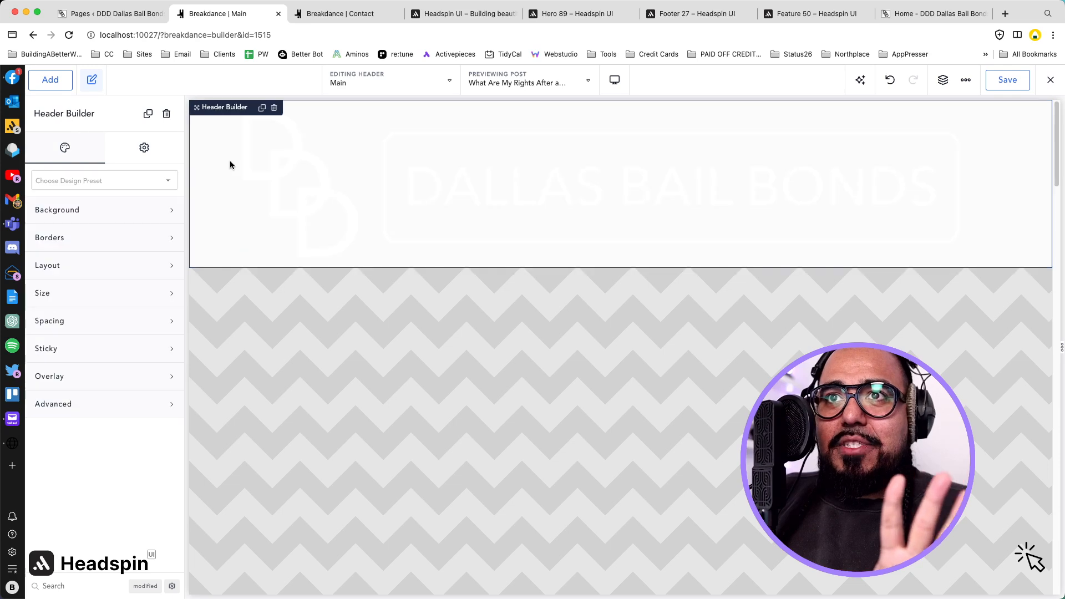
left_click(100, 213)
left_click(163, 244)
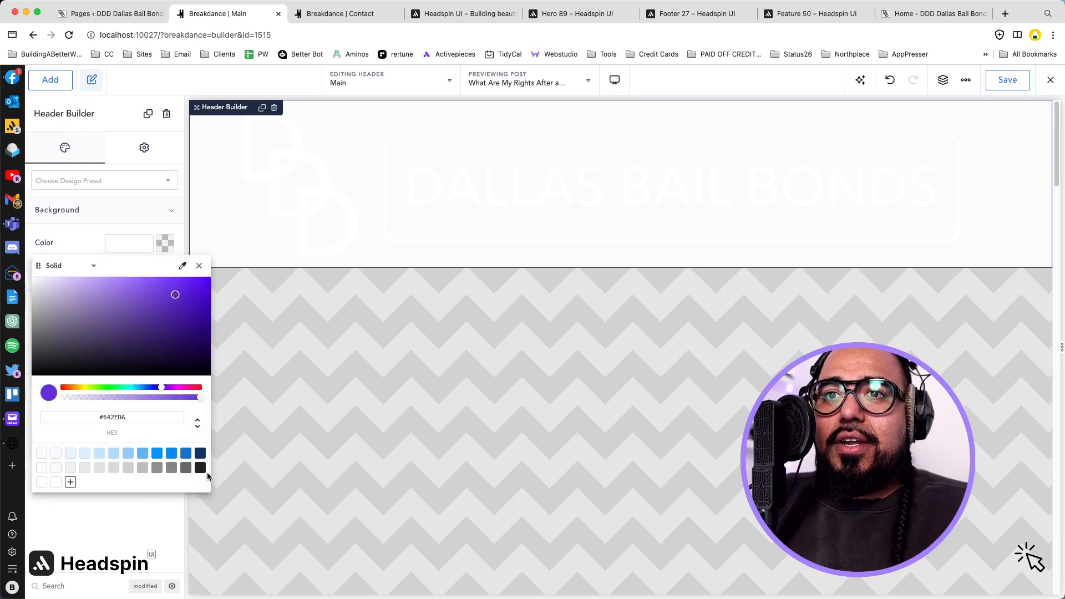
left_click(200, 467)
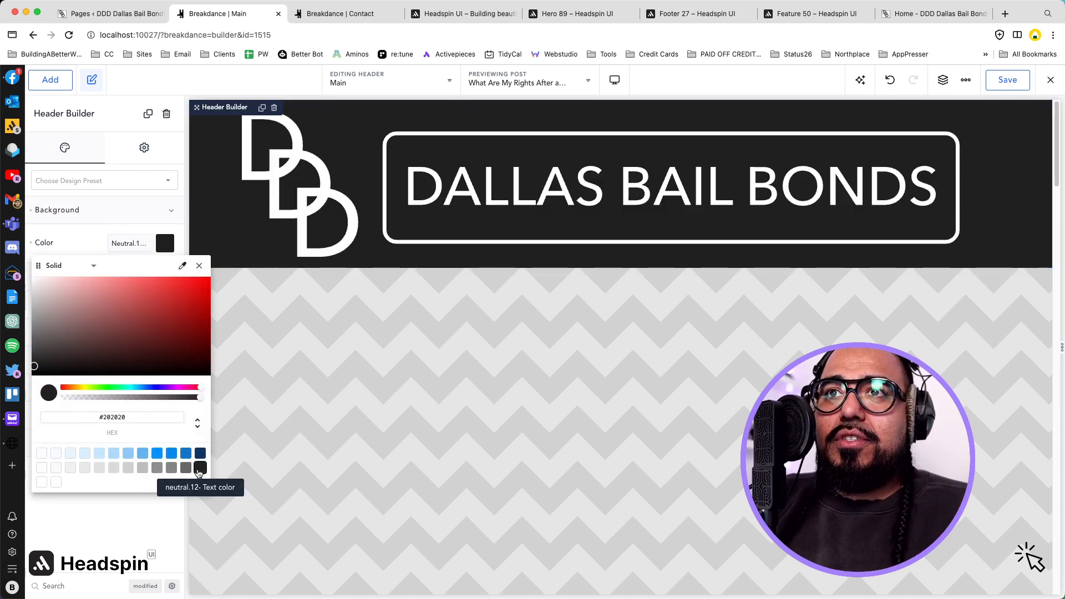
Step: Set the logo image's width in the header to 300 px
left_click(396, 152)
left_click(107, 161)
left_click(83, 211)
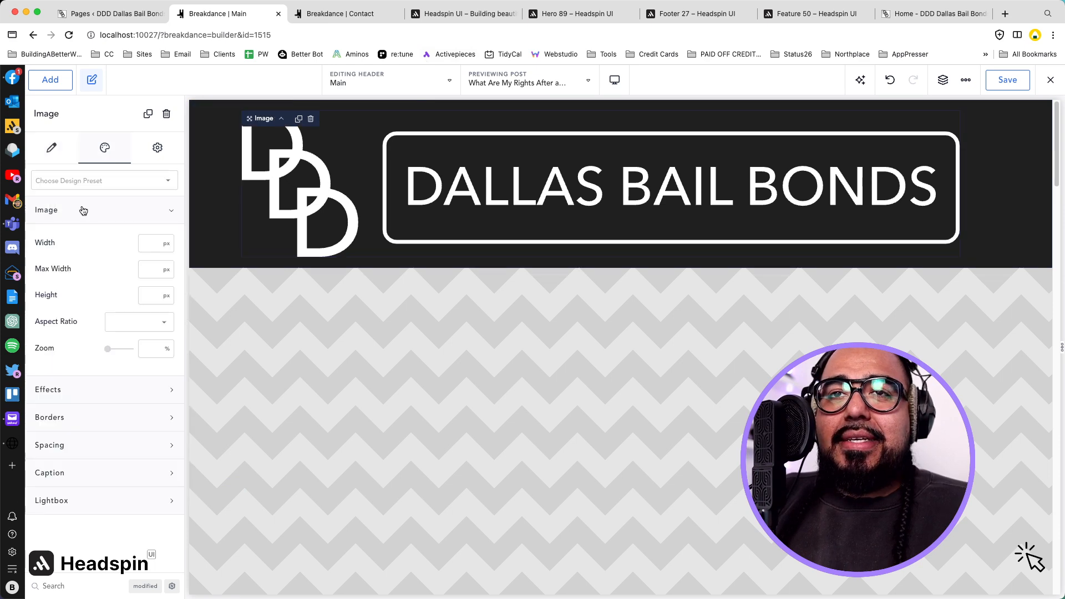
left_click(145, 246)
type("340")
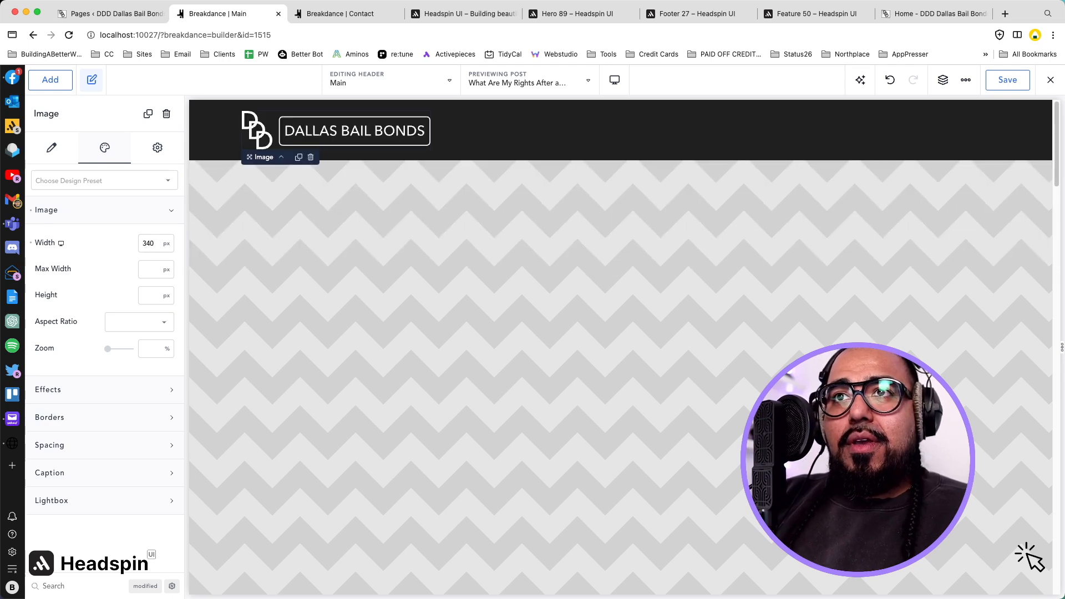
key("BackSpace")
key("BackSpace")
type("-0")
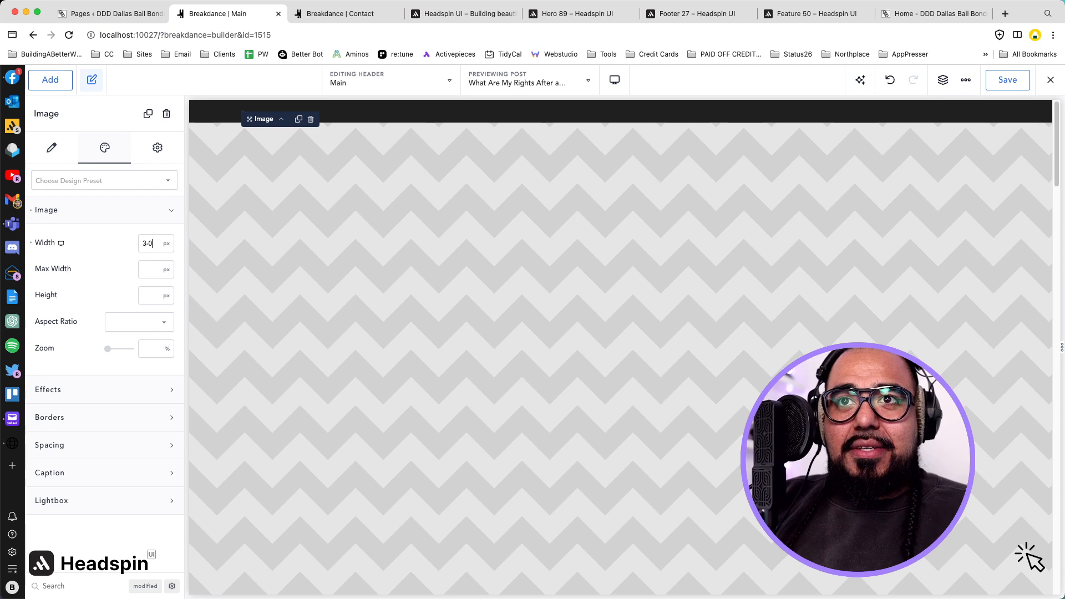
key("BackSpace")
type("00")
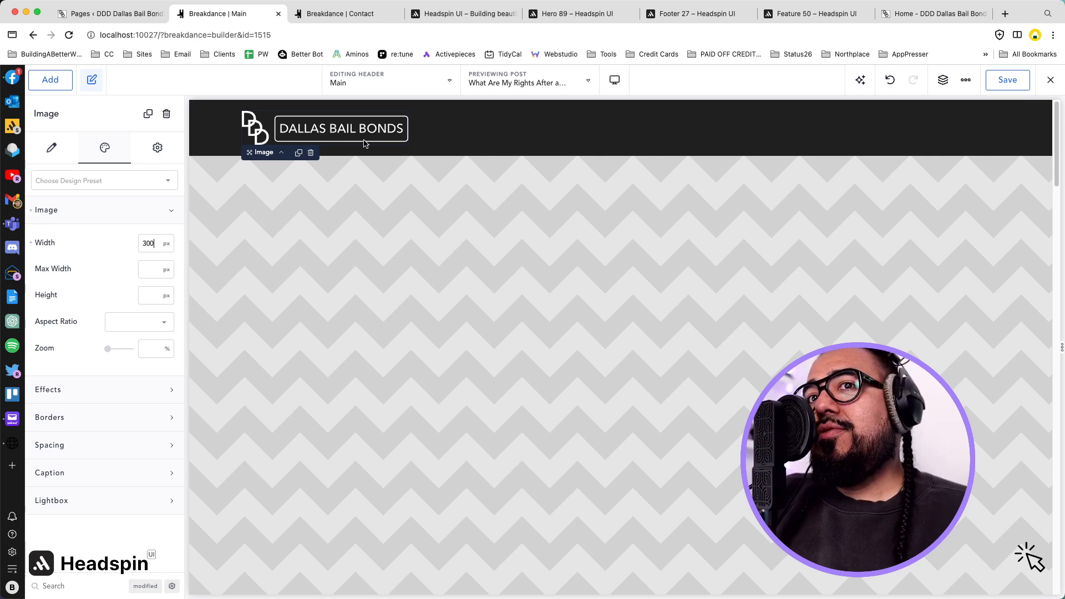
Step: Add a Div to the Header Builder beside the logo
left_click(454, 134)
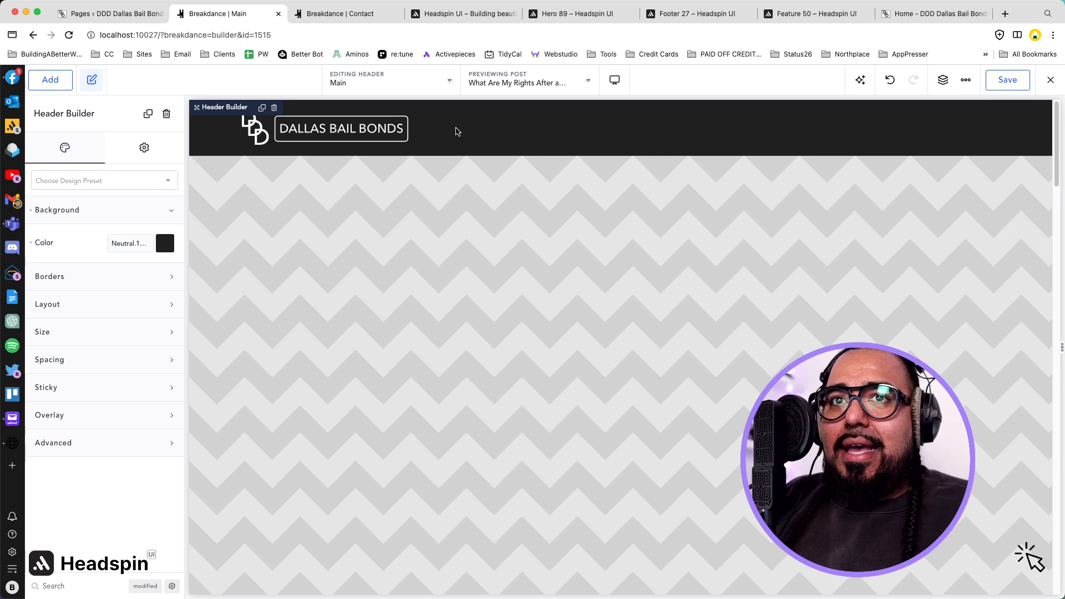
type("a")
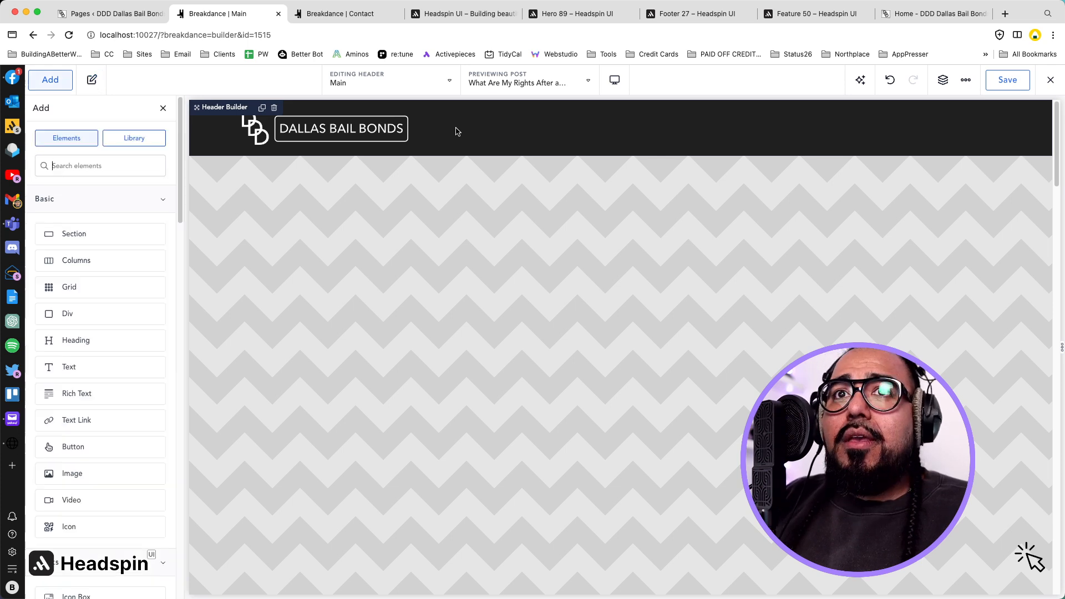
type("div")
key("Return")
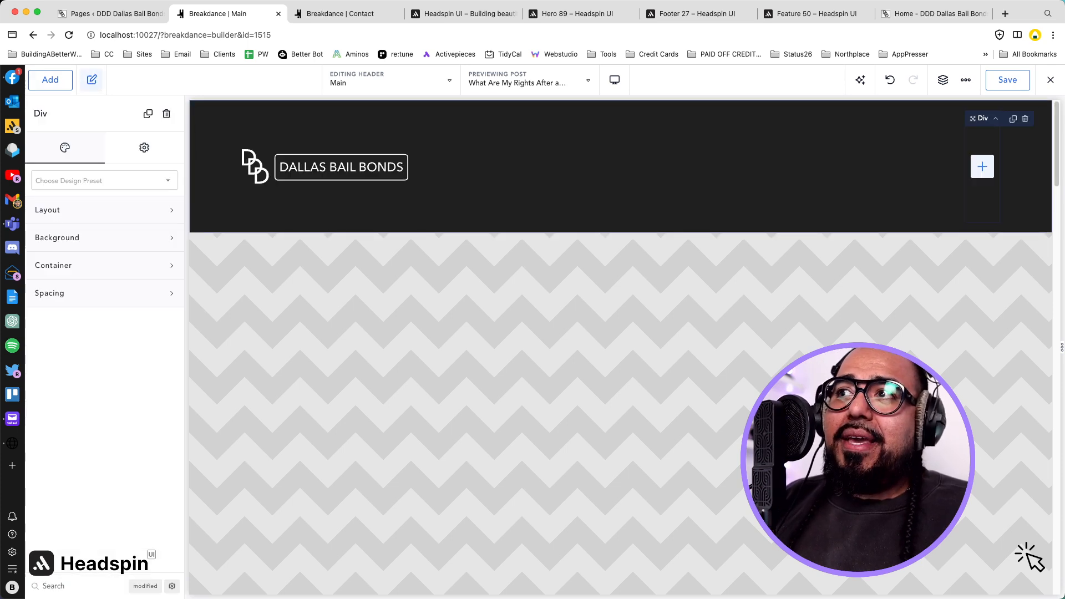
Step: Add a WP Menu element inside the new Div and assign it the primary menu
left_click(983, 172)
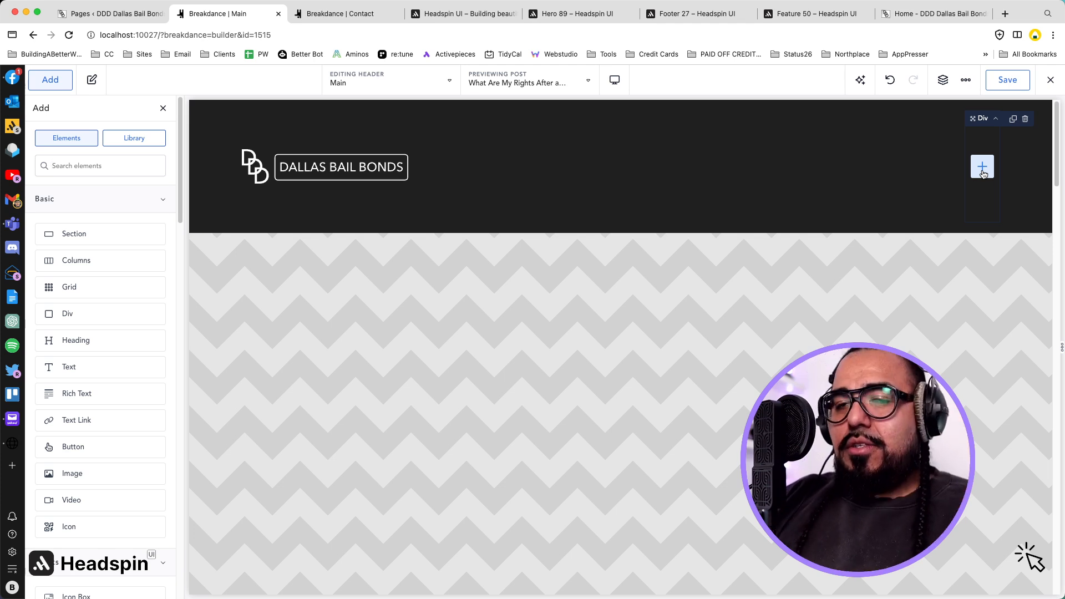
type("wp")
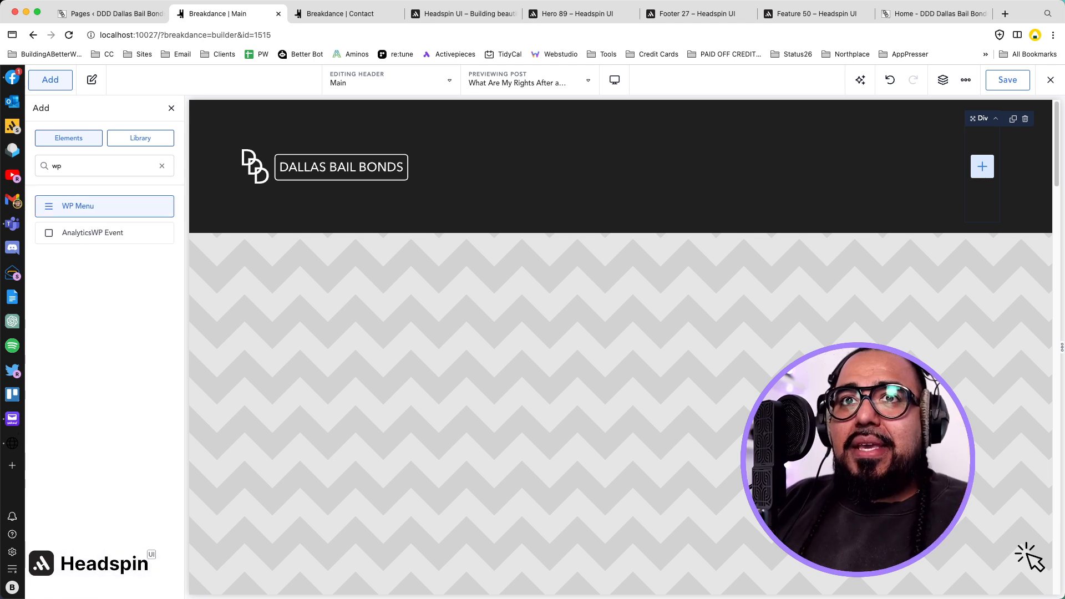
left_click(102, 205)
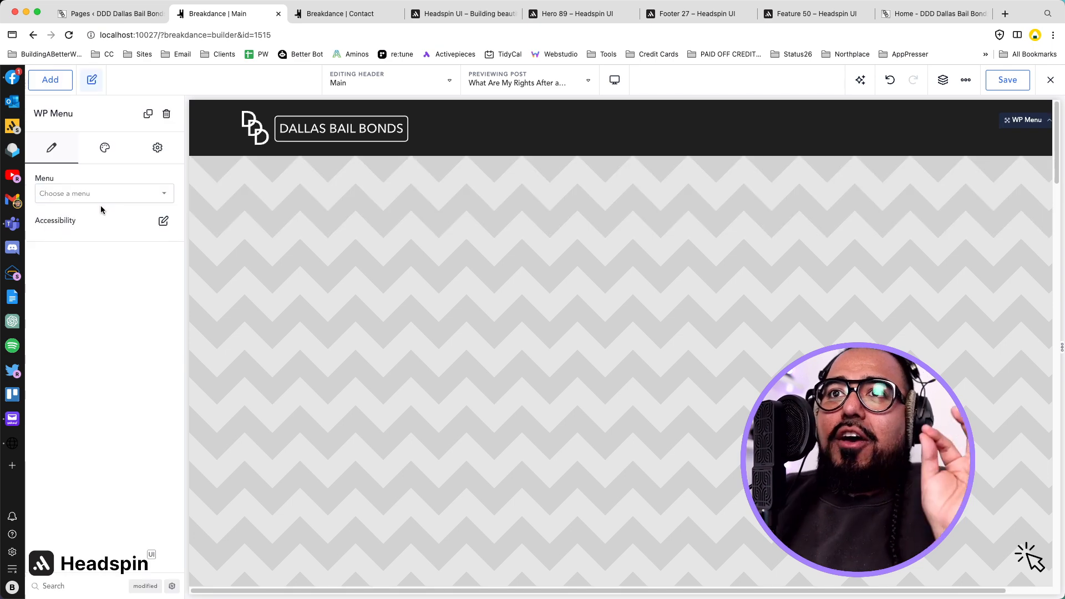
left_click(103, 198)
left_click(102, 205)
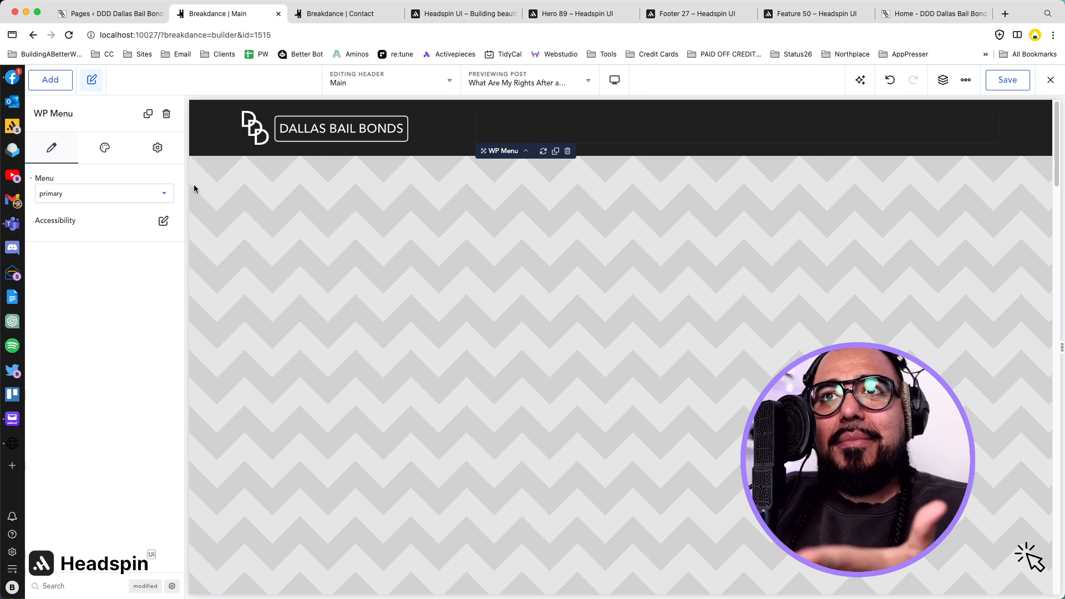
left_click(106, 148)
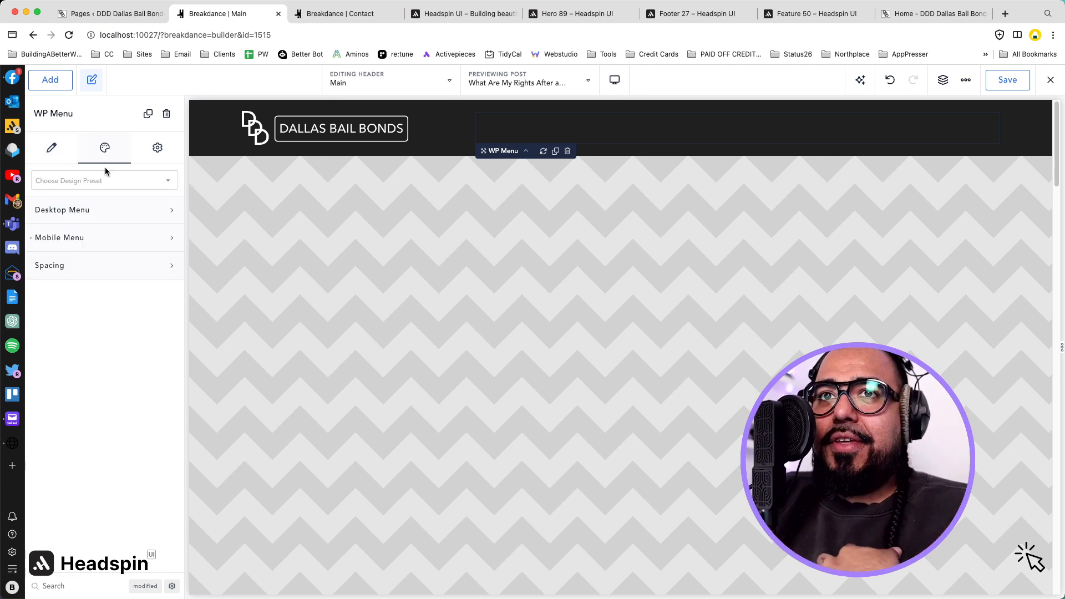
left_click(95, 215)
left_click(161, 244)
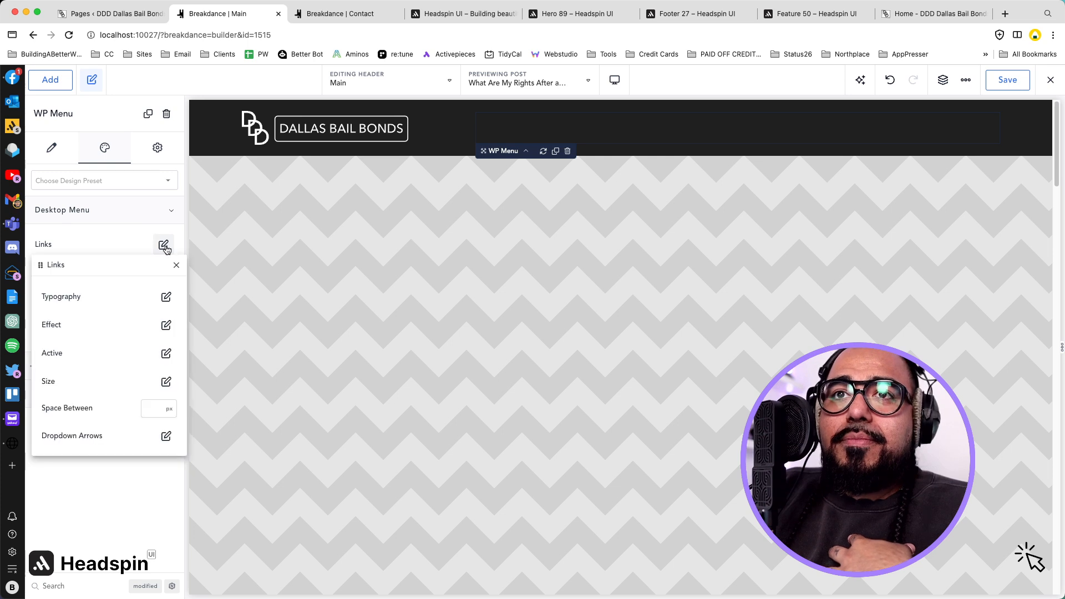
left_click(166, 295)
left_click(166, 321)
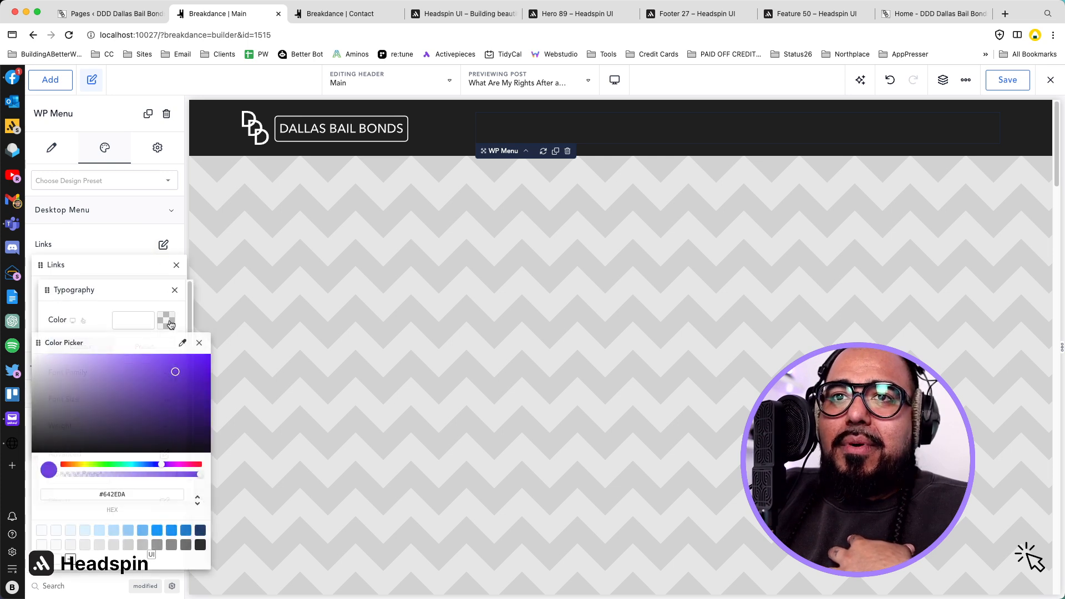
left_click(42, 545)
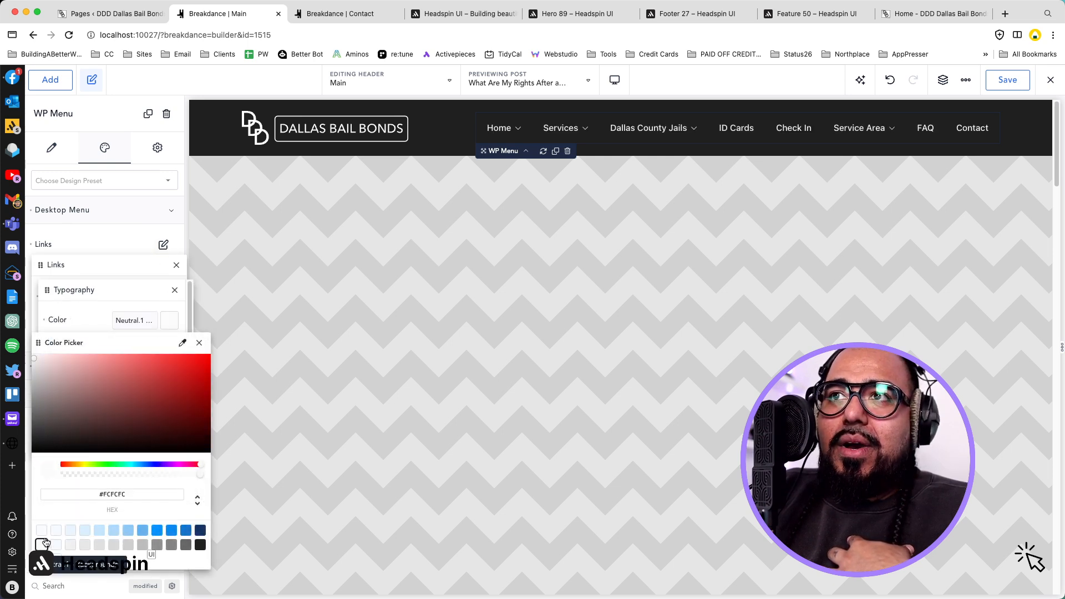
left_click(199, 342)
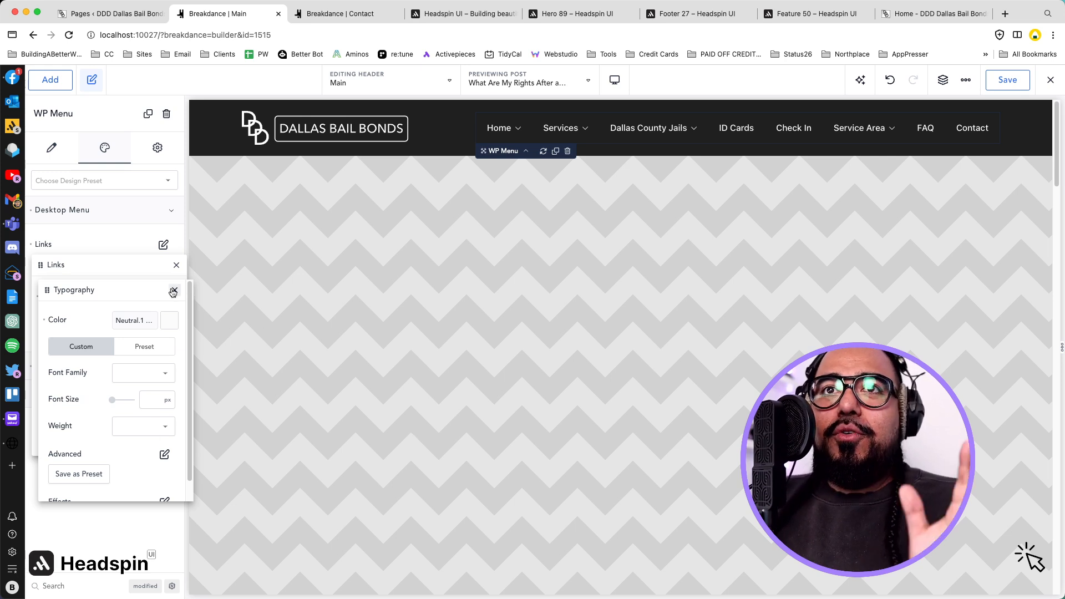
Step: Set the desktop menu links' font size to Headspin's small (s) text size variable
left_click(148, 408)
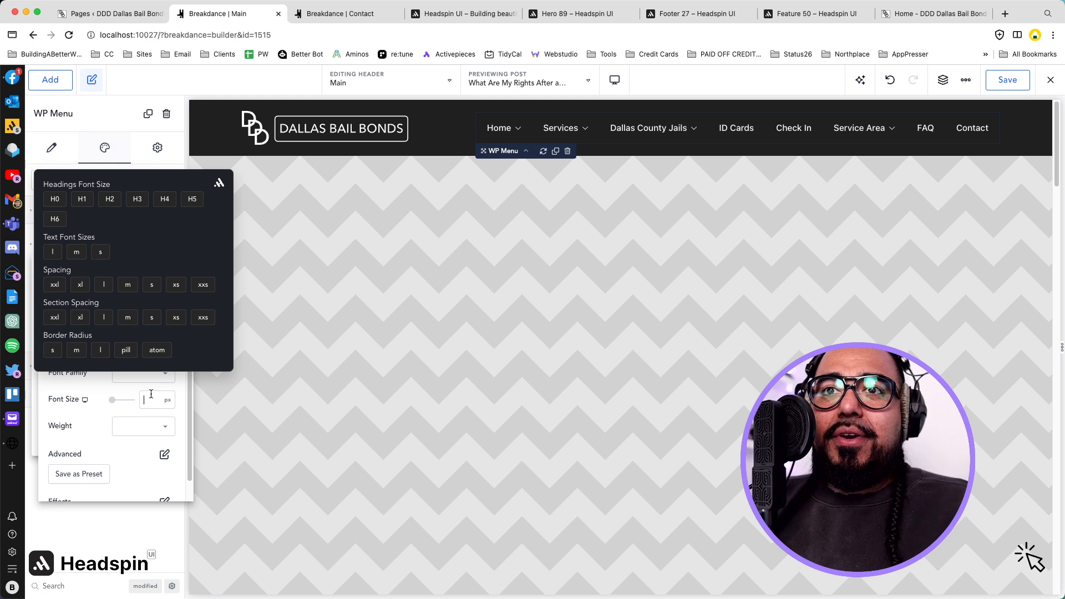
left_click(101, 257)
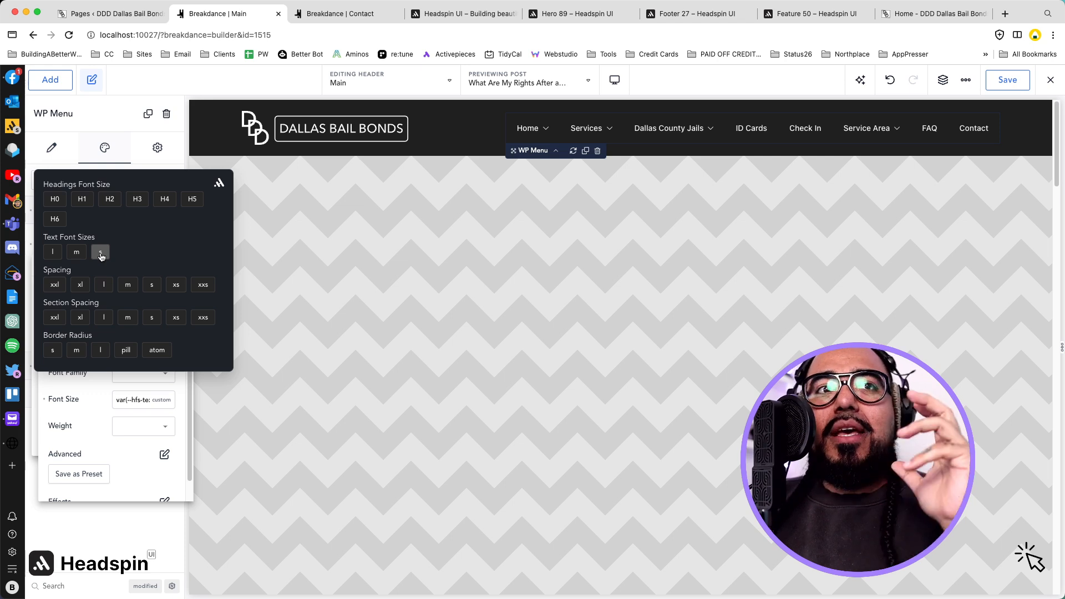
left_click(82, 422)
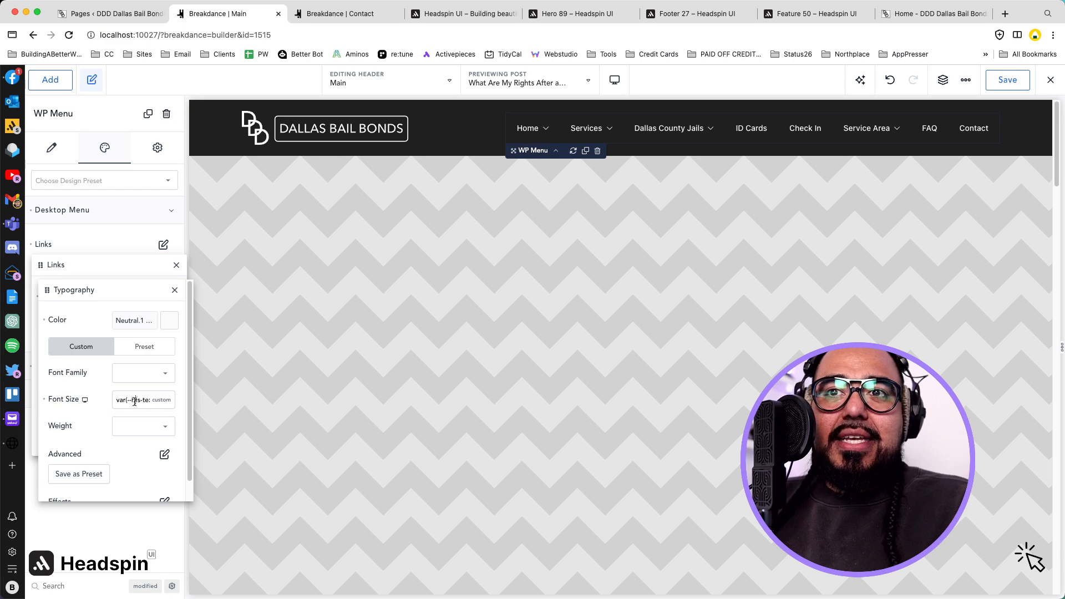
left_click(174, 289)
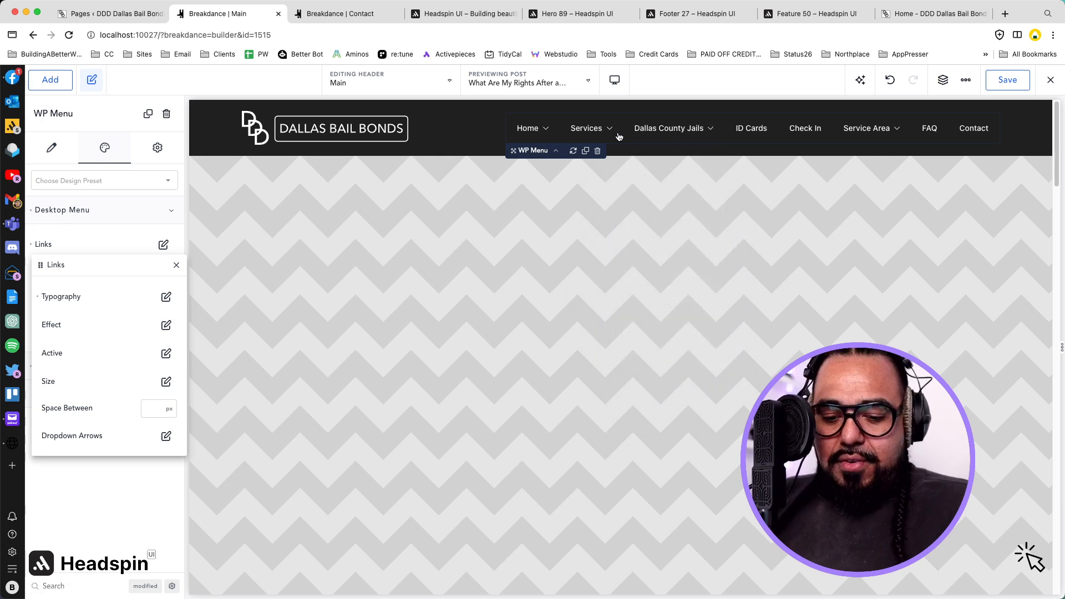
Step: Add a Button element after the WP Menu inside the header's Div
type("a")
type("bu")
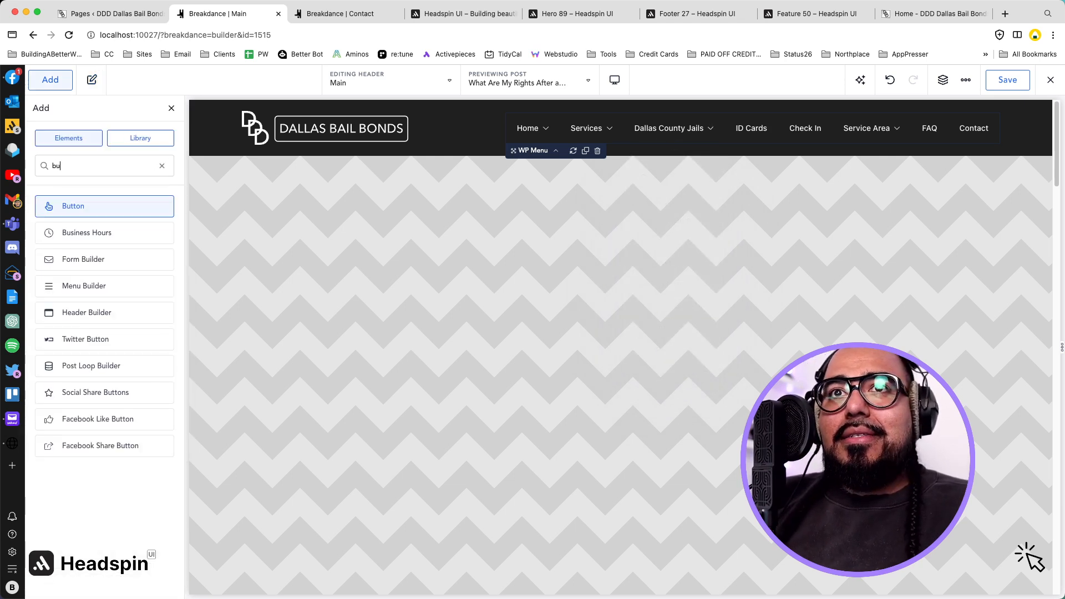
key("Return")
Step: Lay out the Div holding the menu and button horizontally with a gap of Headspin's xxs spacing
left_click(625, 157)
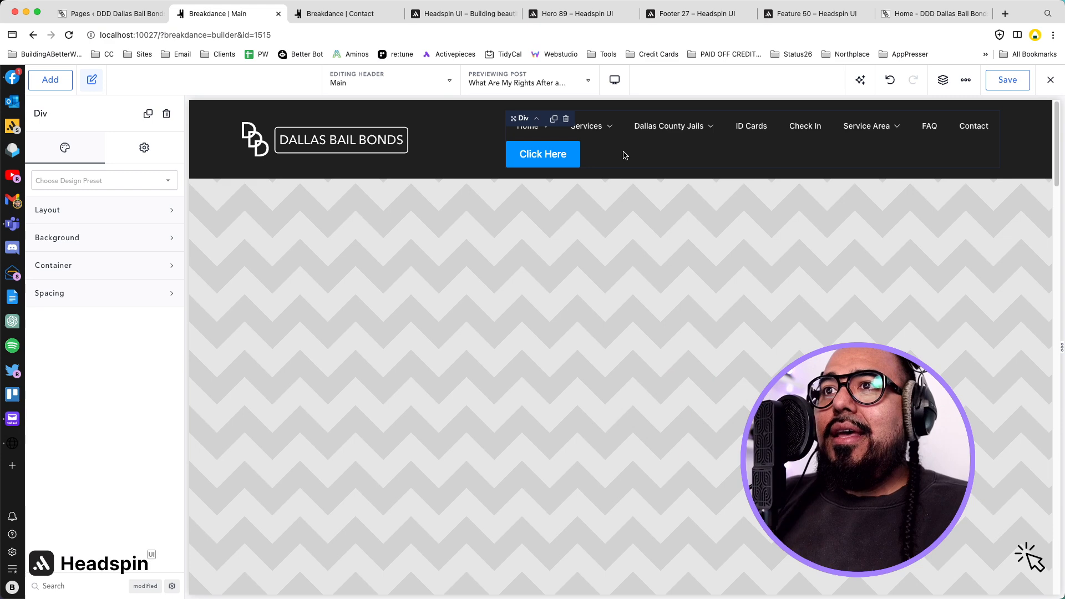
left_click(114, 215)
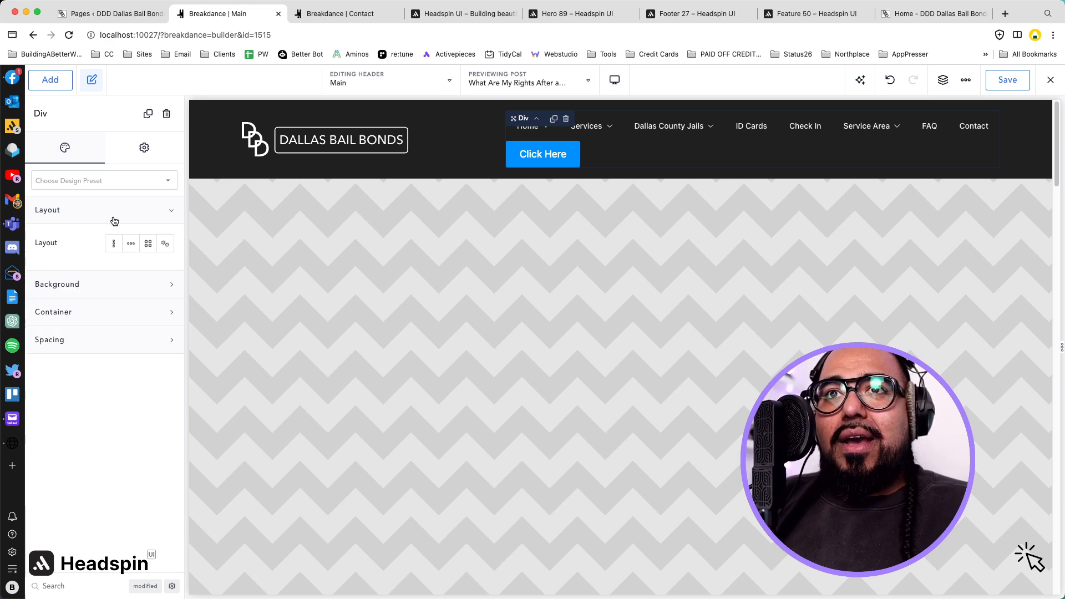
left_click(130, 245)
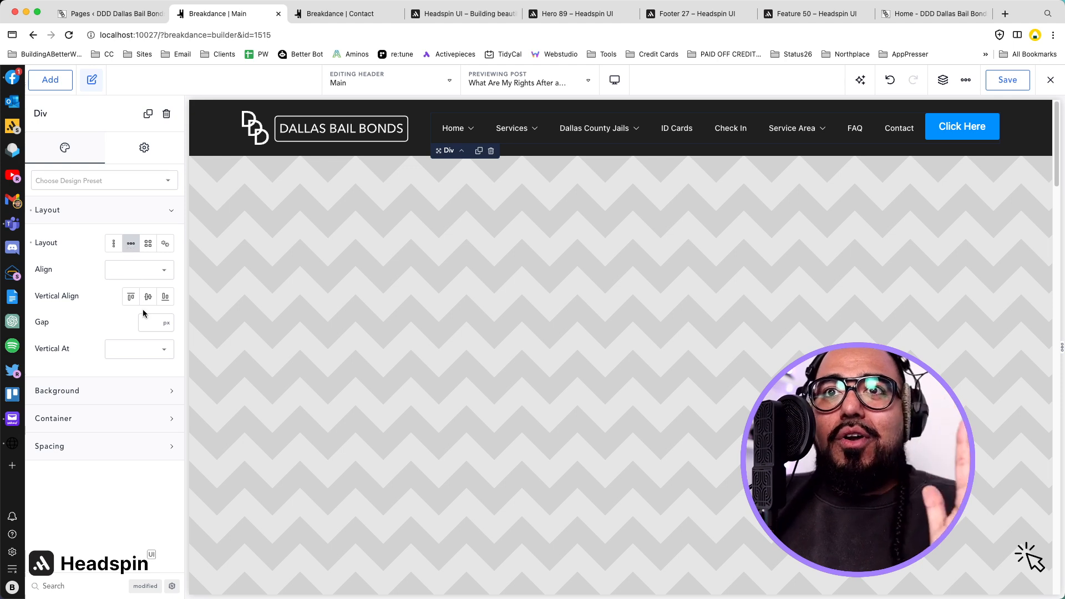
left_click(151, 324)
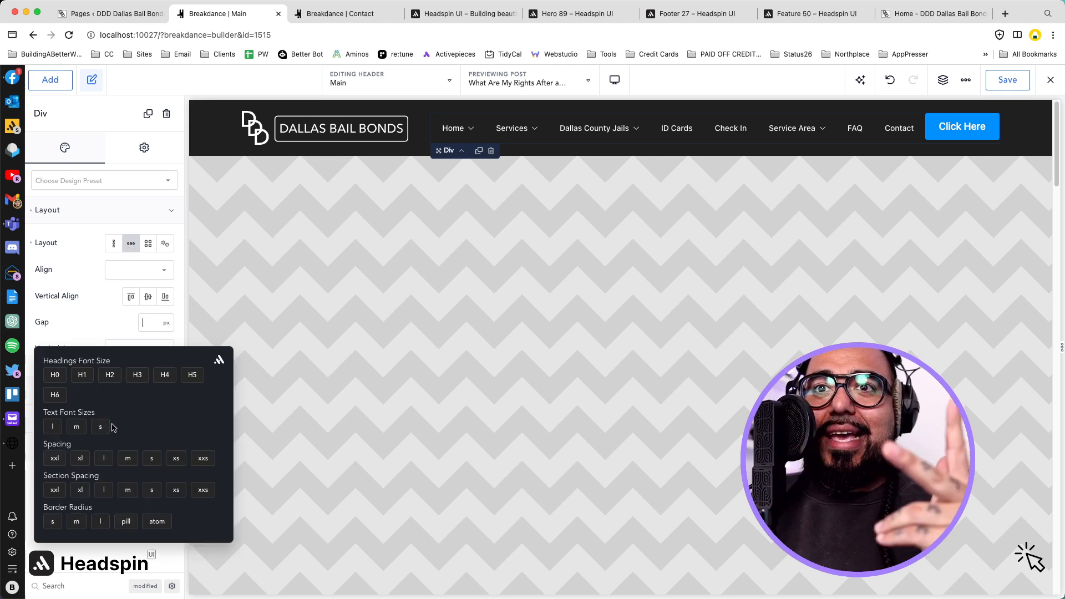
left_click(203, 460)
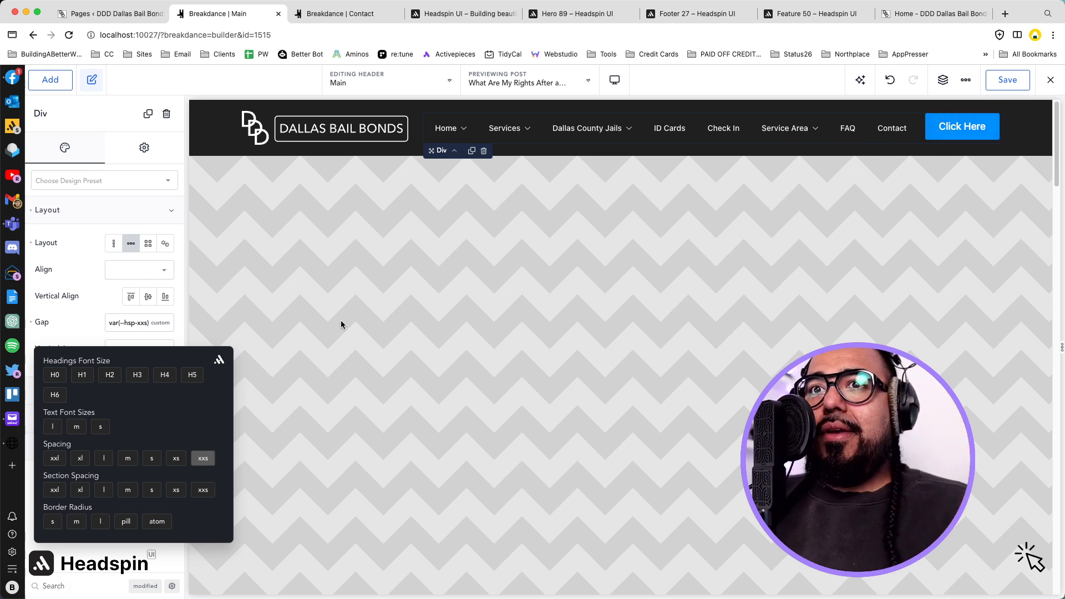
left_click(69, 289)
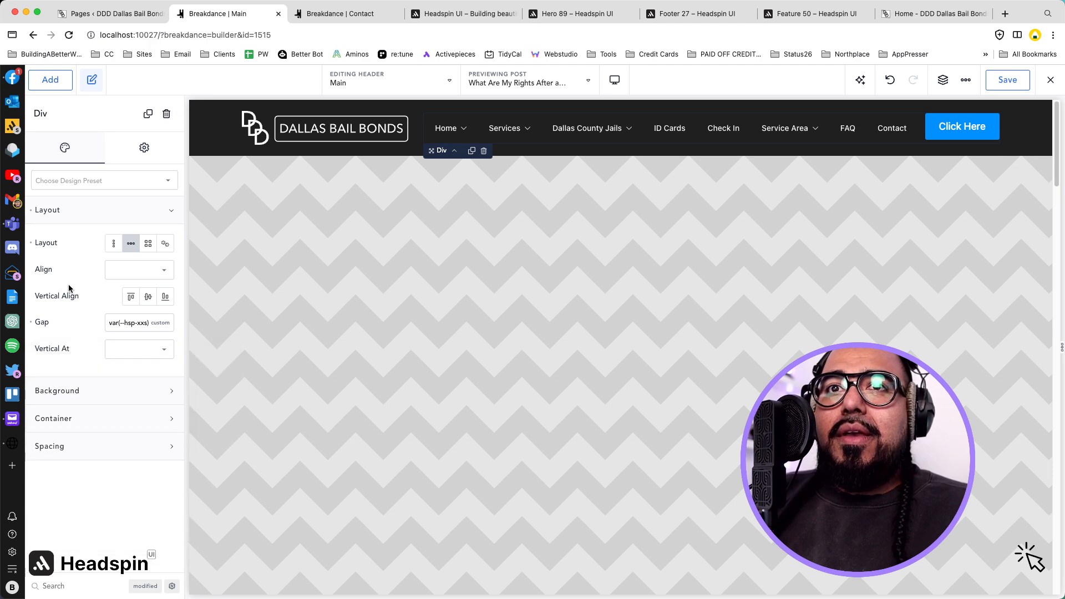
Step: Set the header button's text to "Contact Us"
left_click(951, 130)
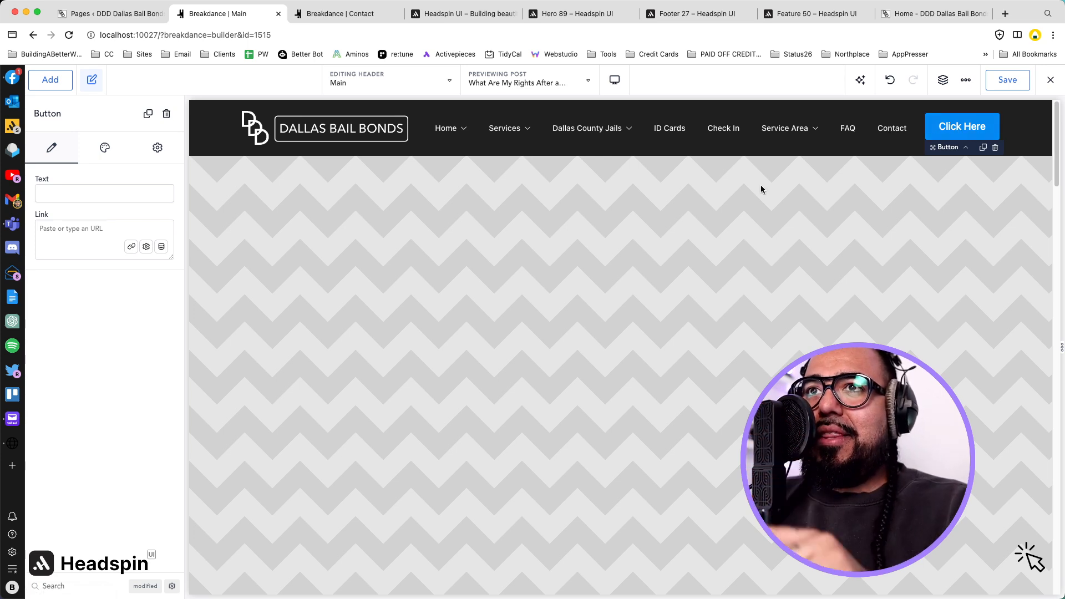
left_click(130, 190)
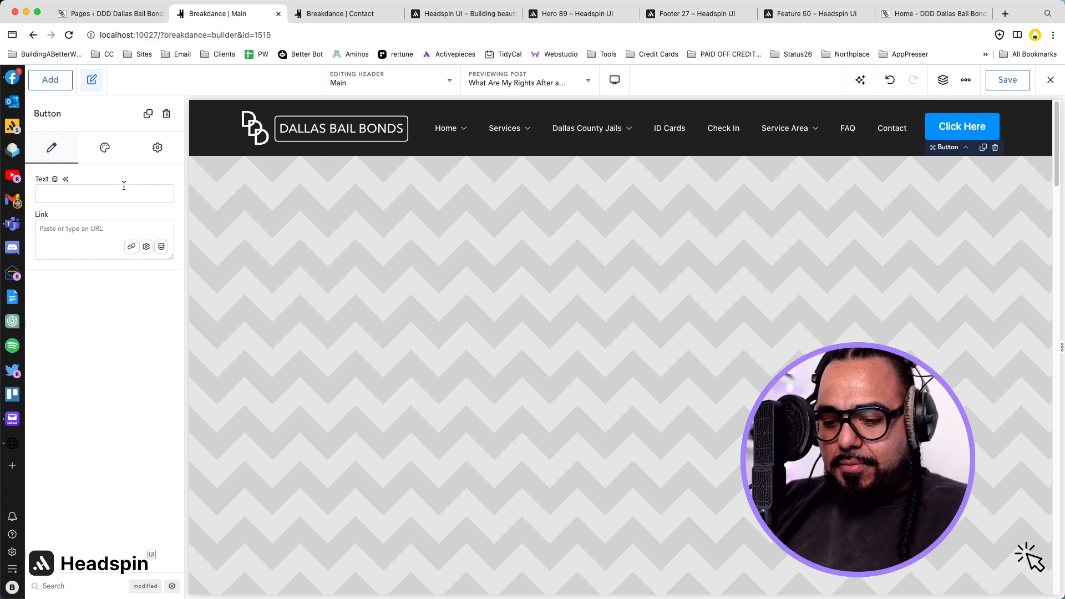
type("Contact Us")
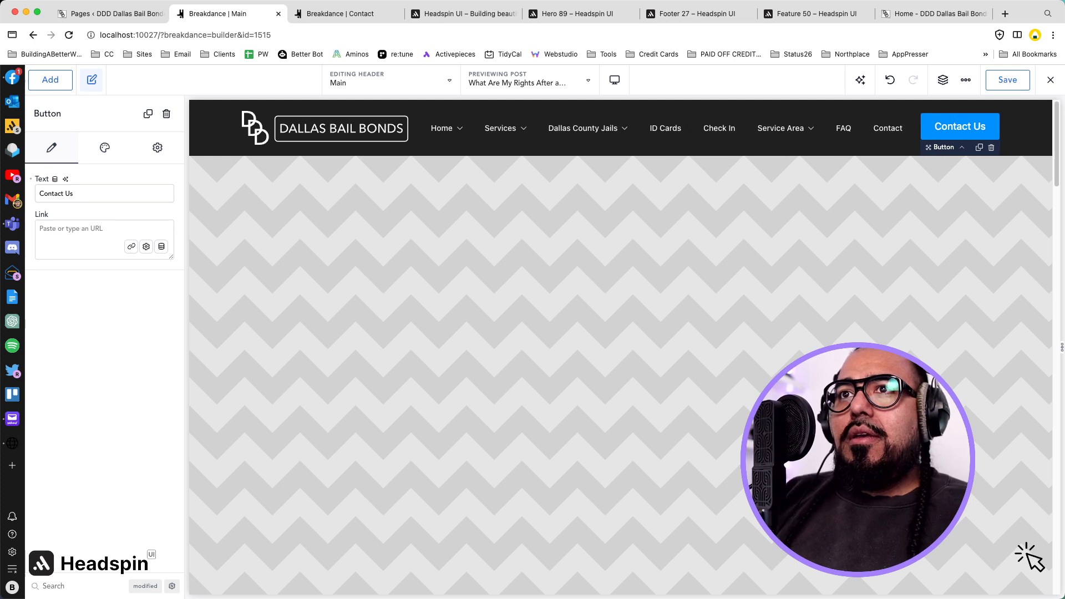
Step: Link the Contact Us button to the site's existing Contact page
left_click(61, 238)
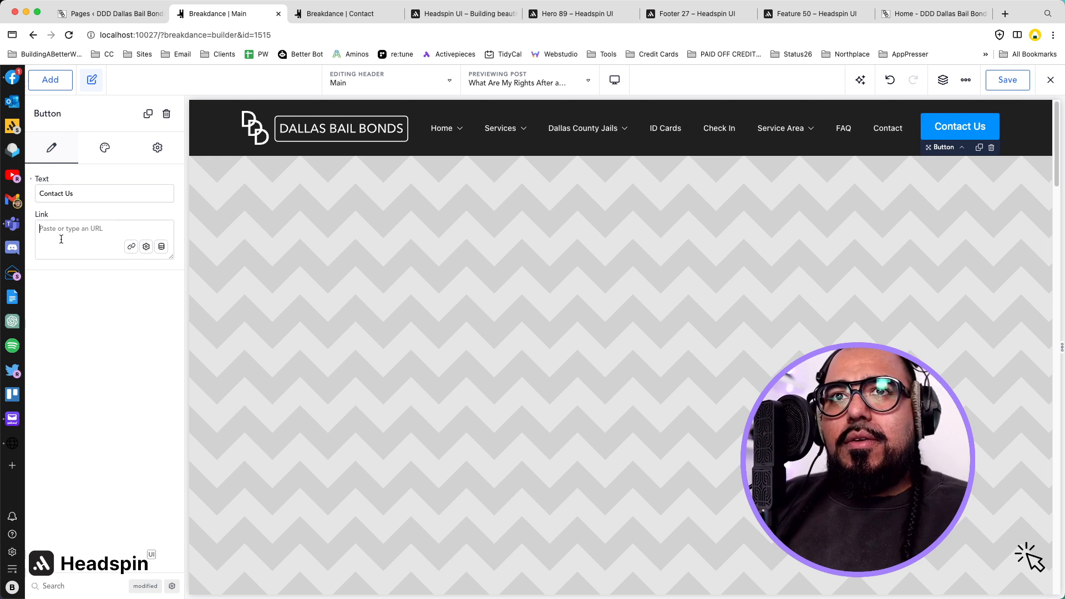
left_click(144, 248)
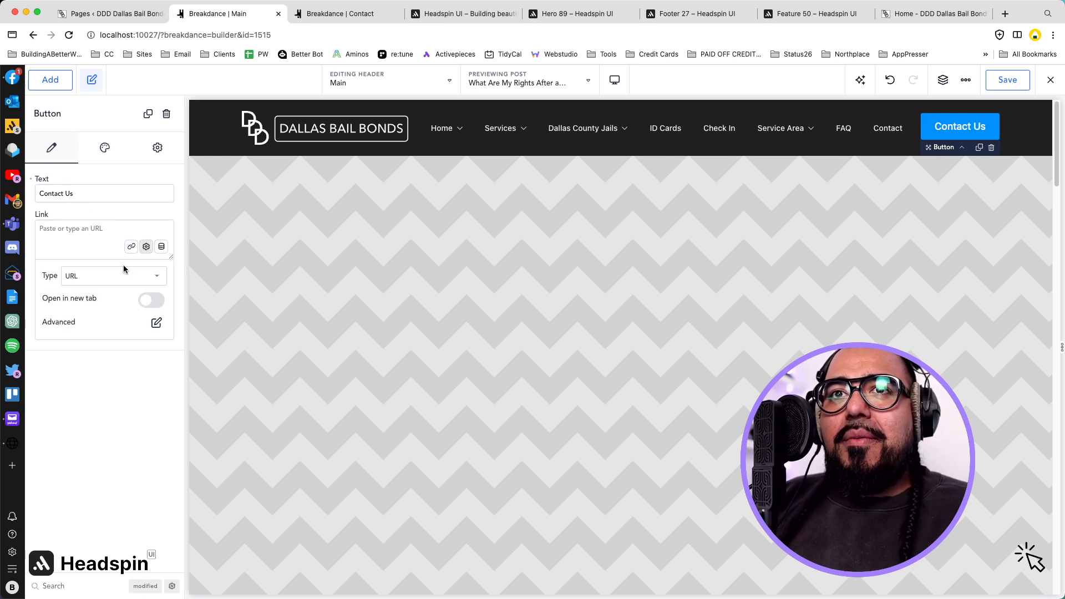
left_click(131, 247)
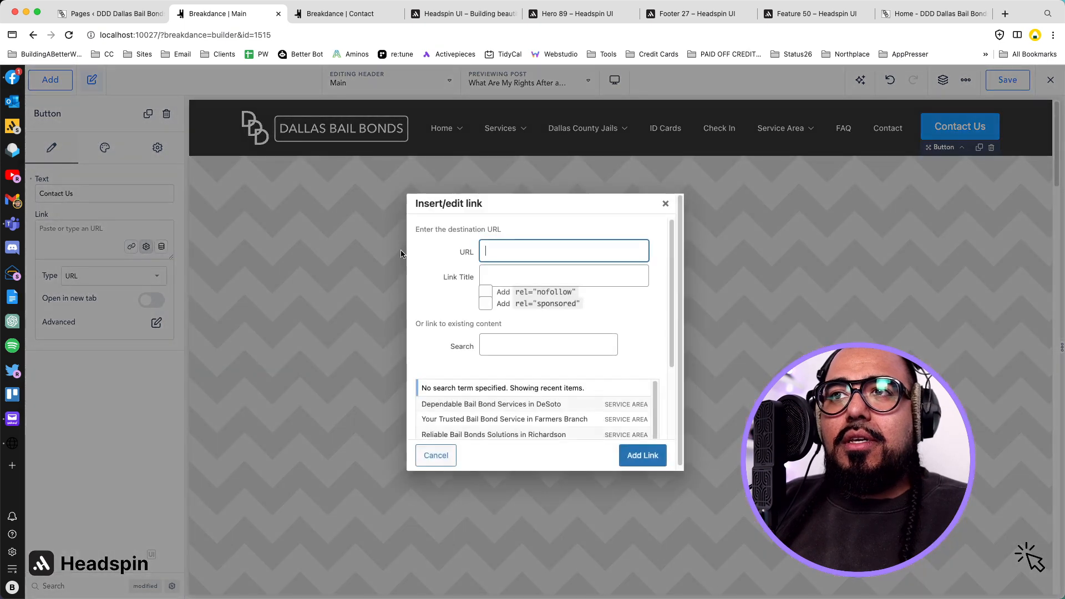
left_click(507, 340)
type("contact")
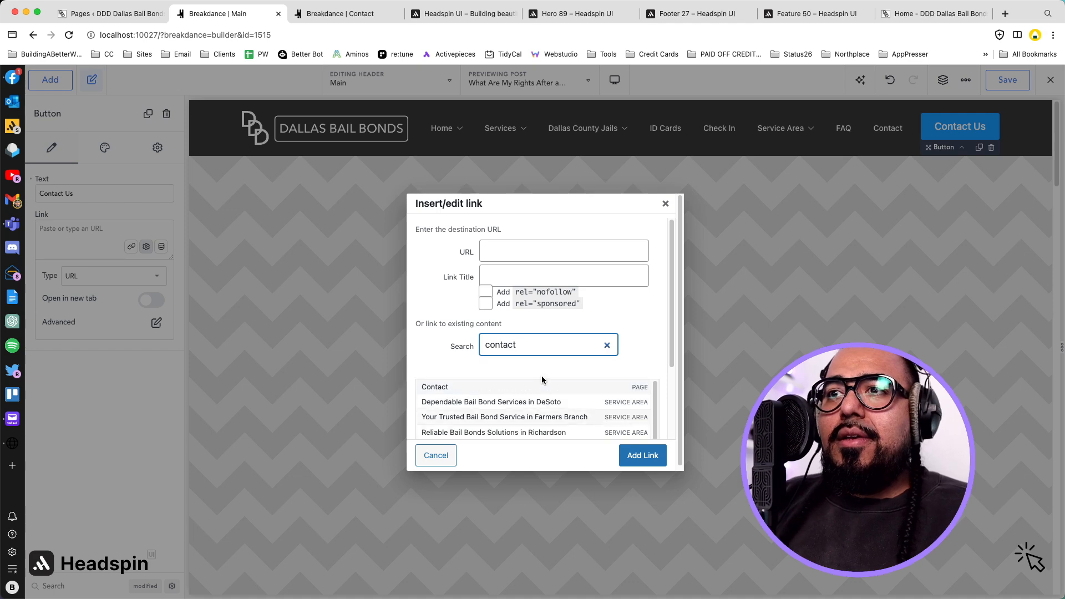
left_click(538, 387)
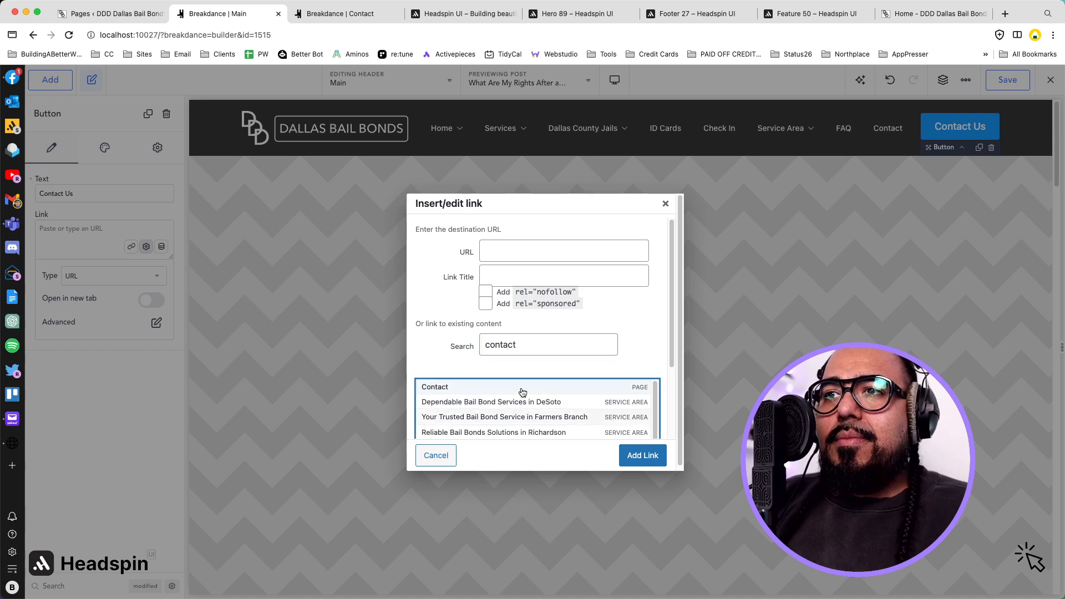
left_click(629, 453)
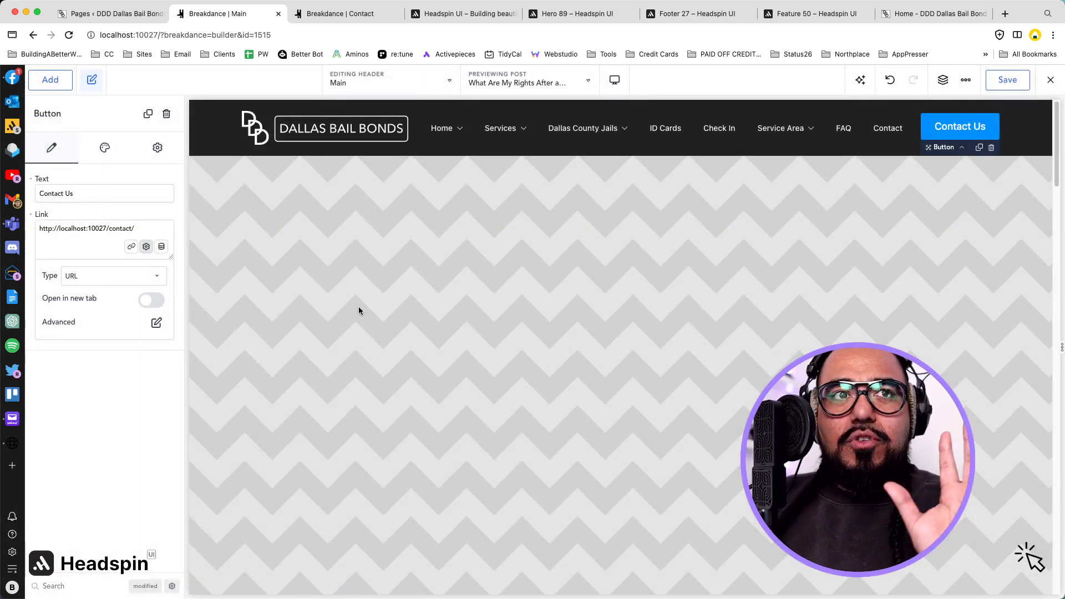
Step: Save the Main header and exit the builder to the site's front end
left_click(1008, 81)
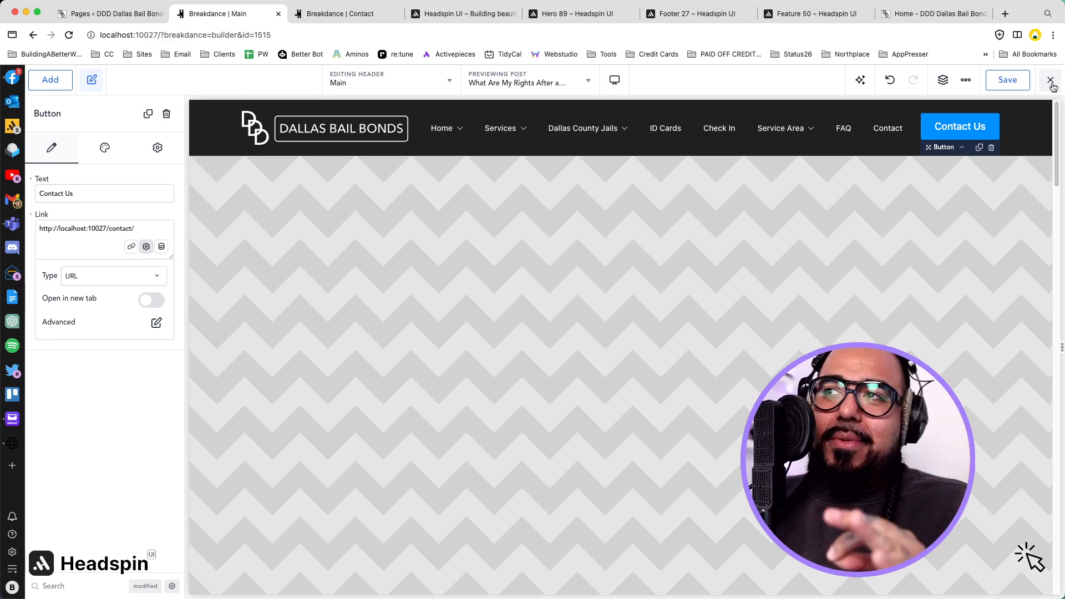
left_click(1049, 80)
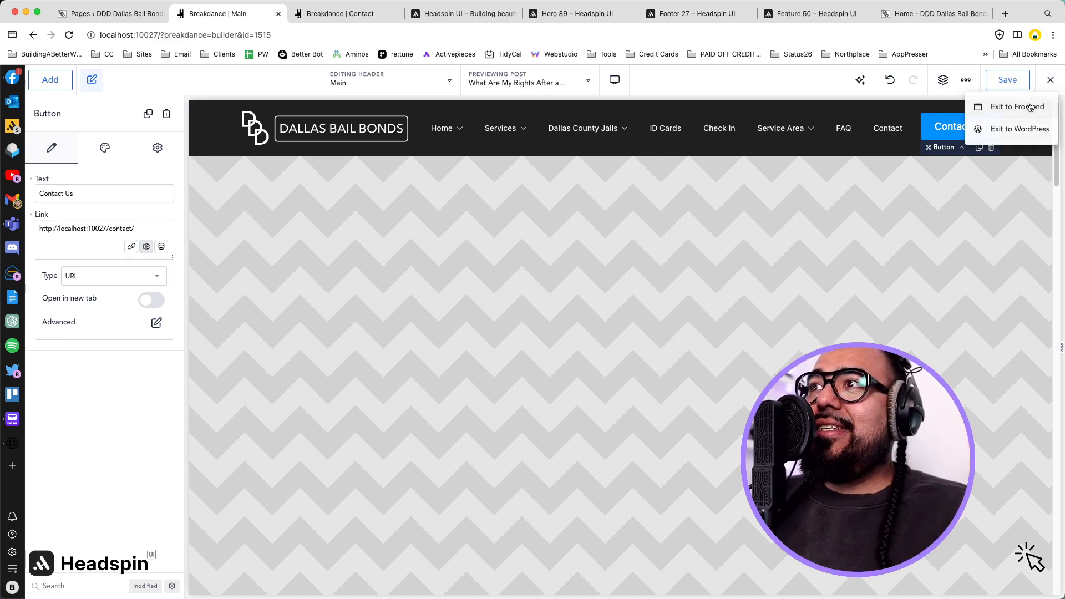
left_click(1027, 108)
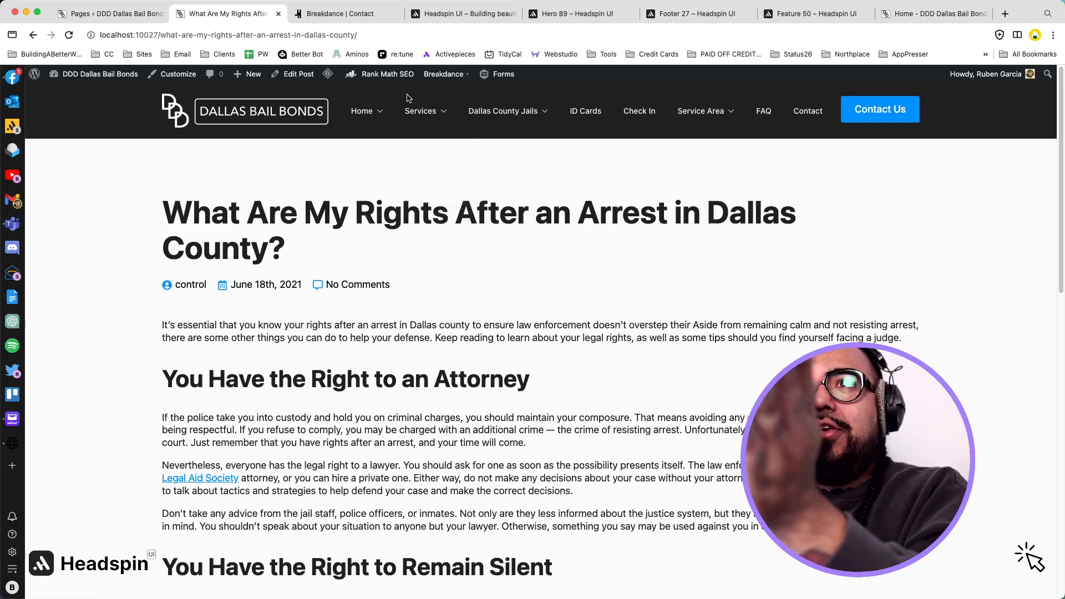
Step: Check the header's navigation dropdowns on the live post page, with the browser's bookmarks bar hidden
mouse_move(368, 116)
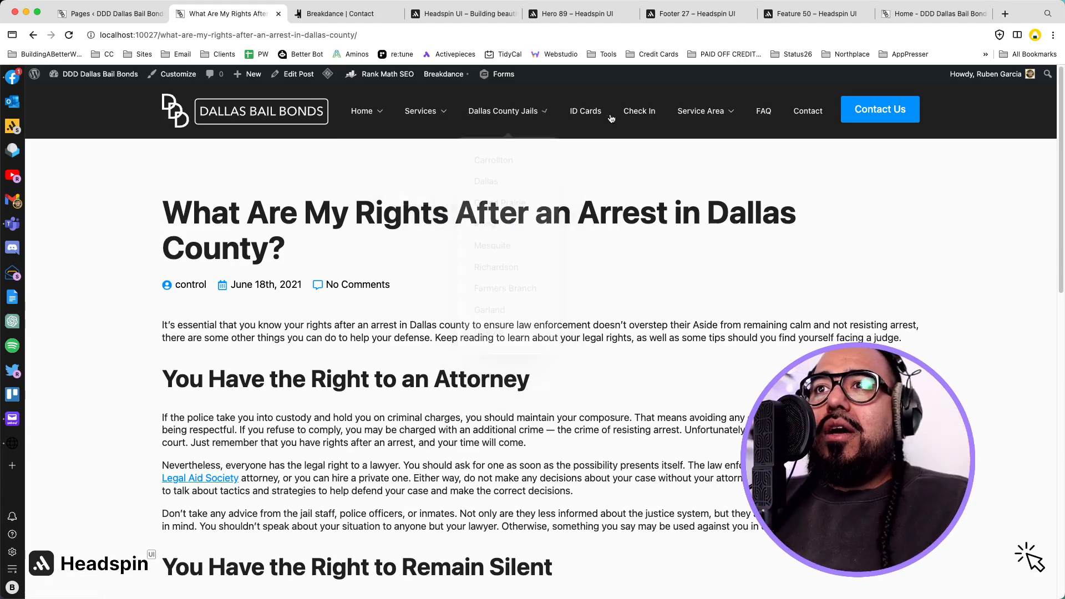
mouse_move(702, 117)
key("super+shift+b")
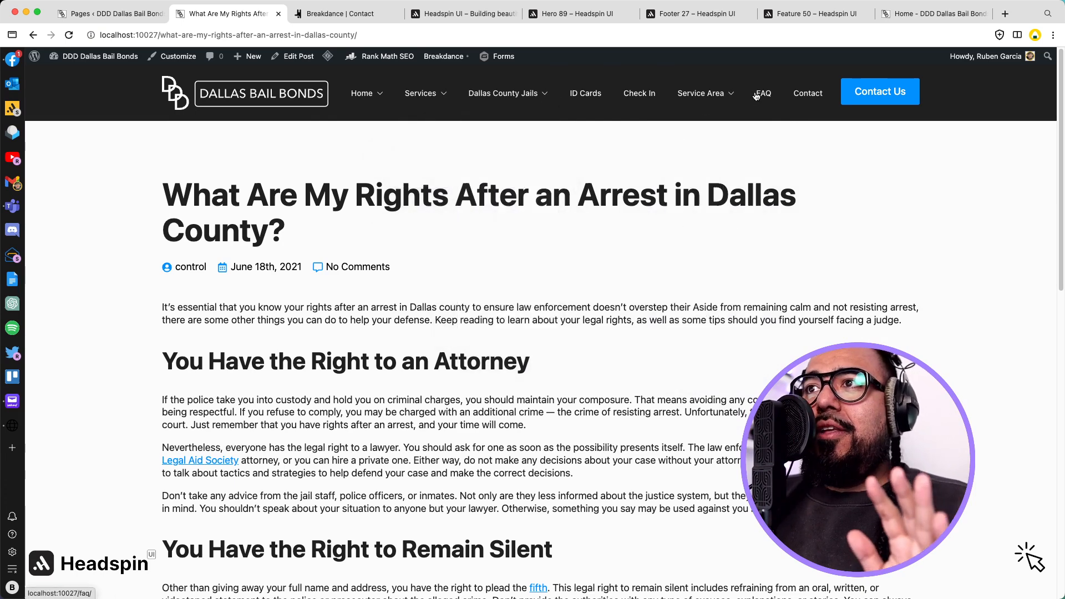
mouse_move(717, 98)
Step: Open the original Divi site's home page to examine its header navigation, and view the Headspin UI site
left_click(111, 13)
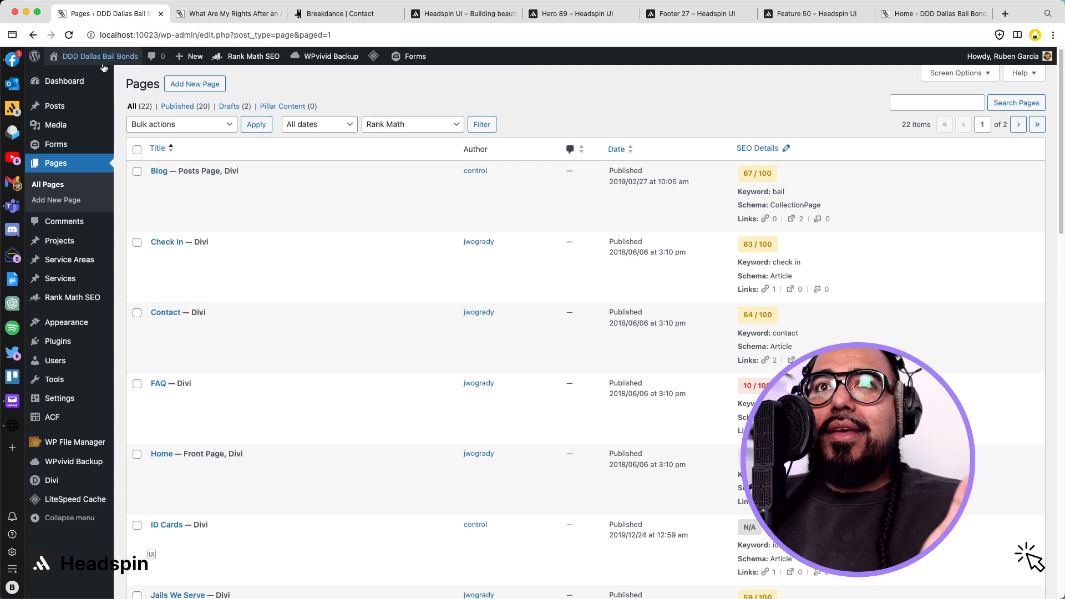
left_click(72, 75)
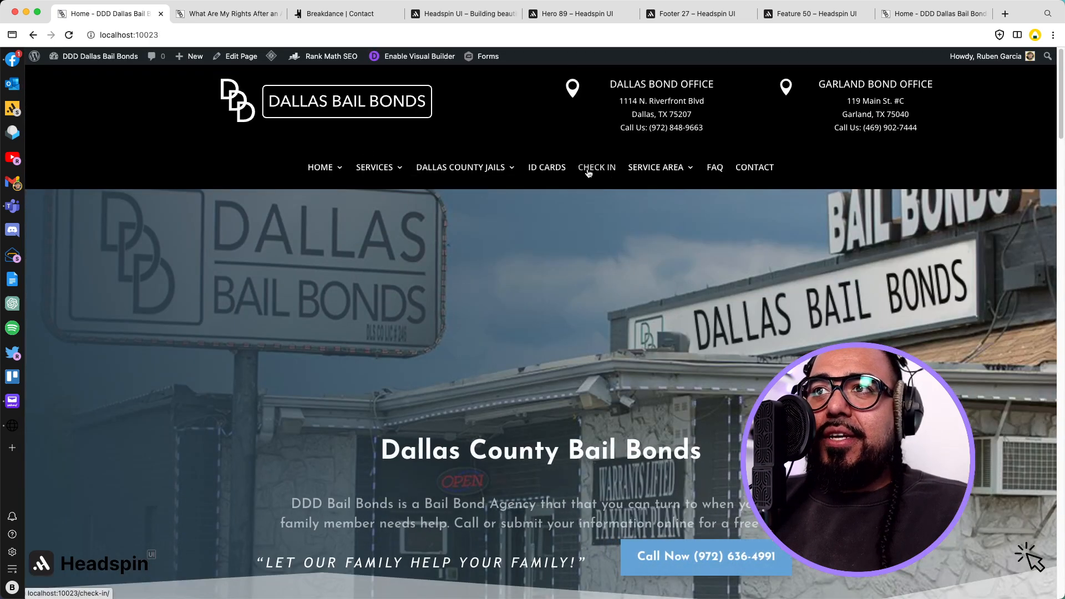
mouse_move(688, 176)
left_click(444, 13)
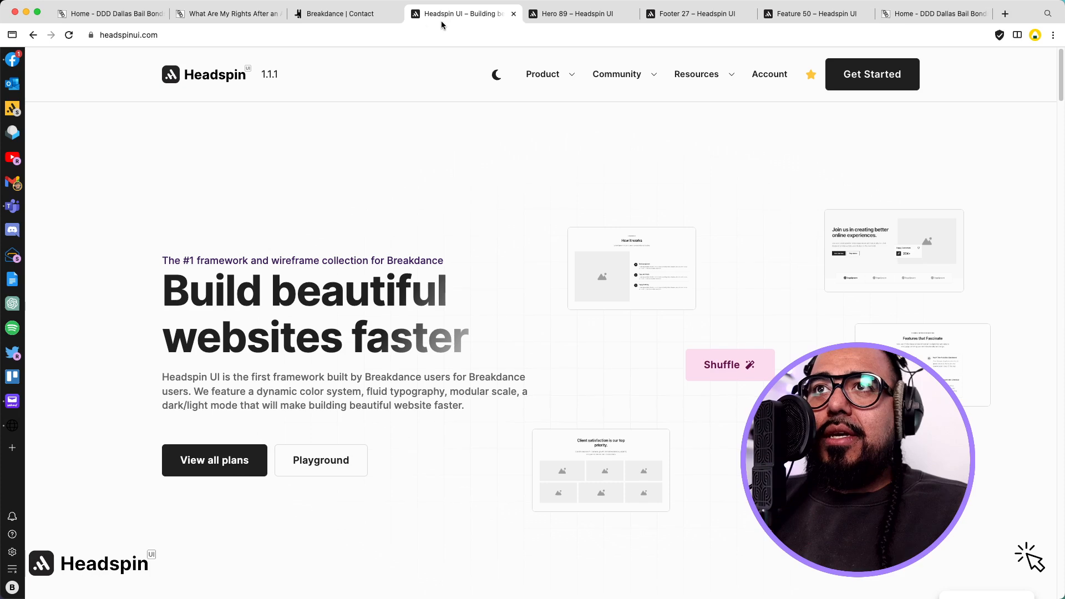
Step: Remove the Contact item from the primary menu, save the menu, and return to the site's front end
left_click(216, 15)
mouse_move(505, 90)
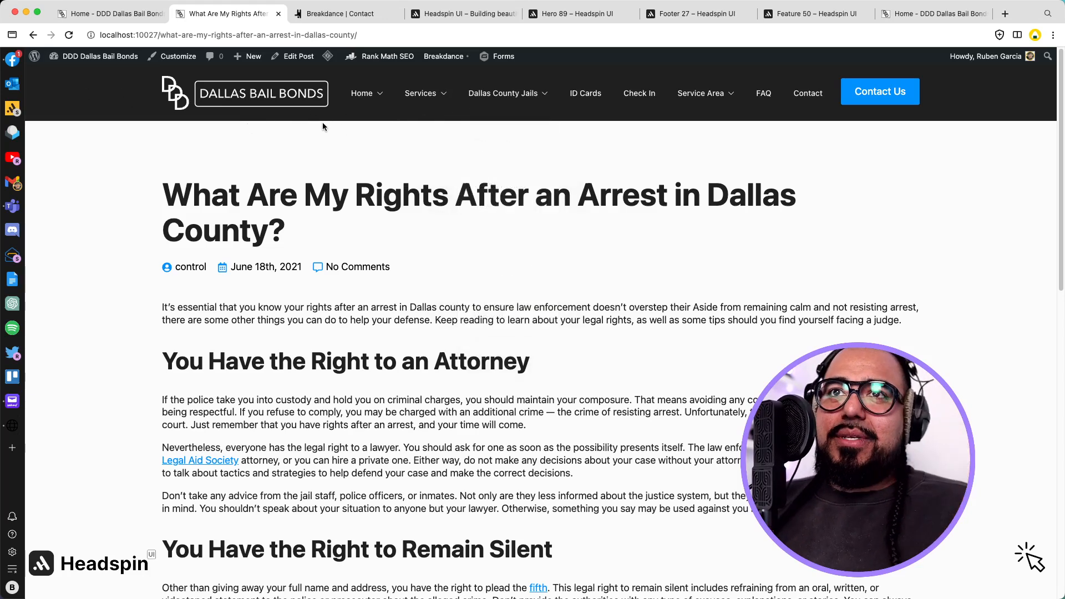
mouse_move(105, 63)
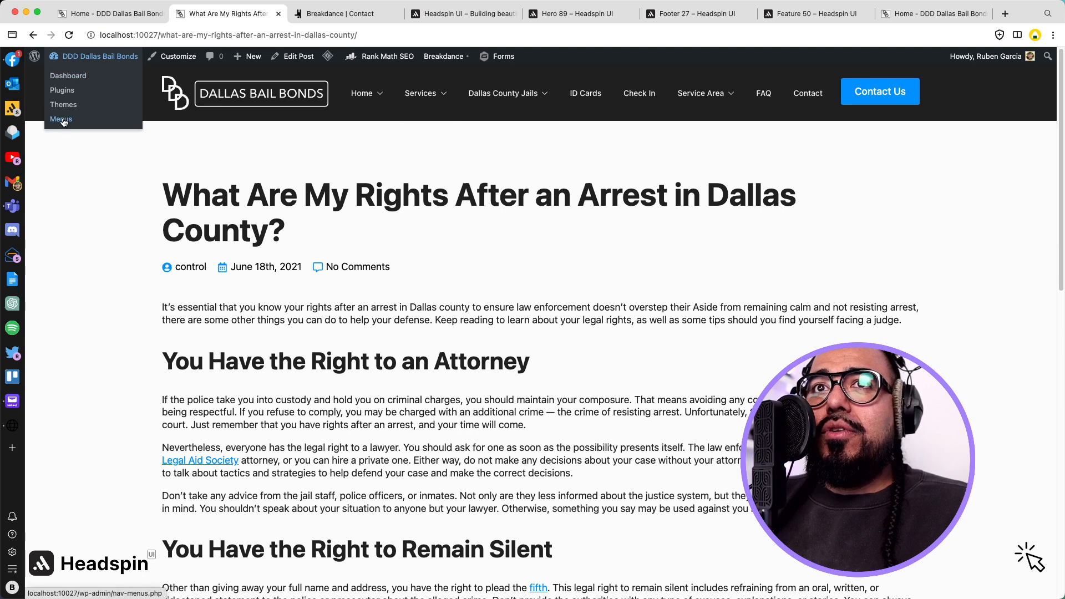
scroll(388, 331, "down", 10)
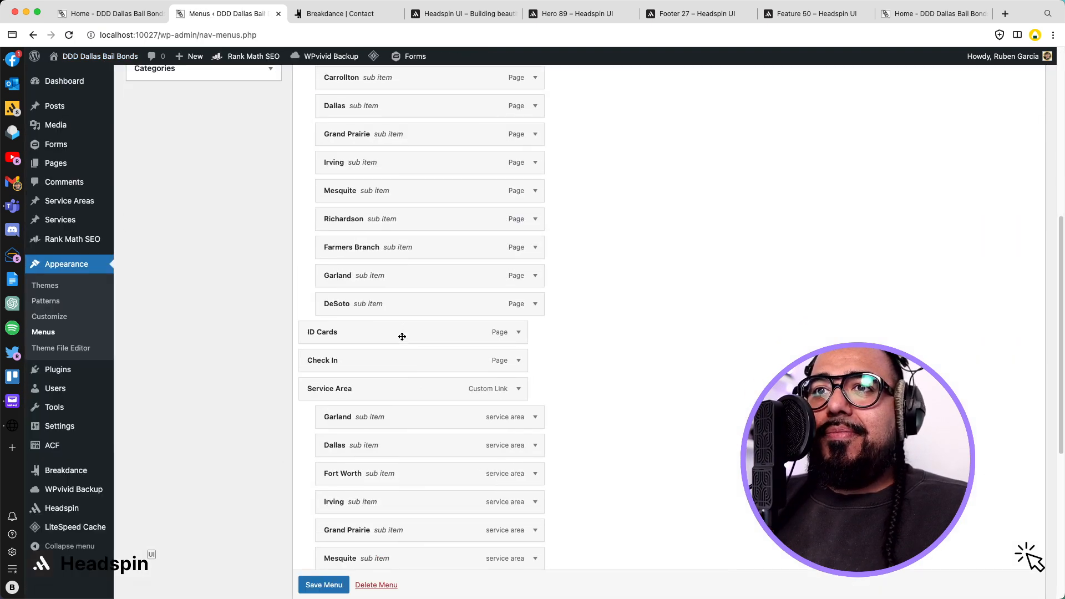
scroll(410, 366, "down", 1)
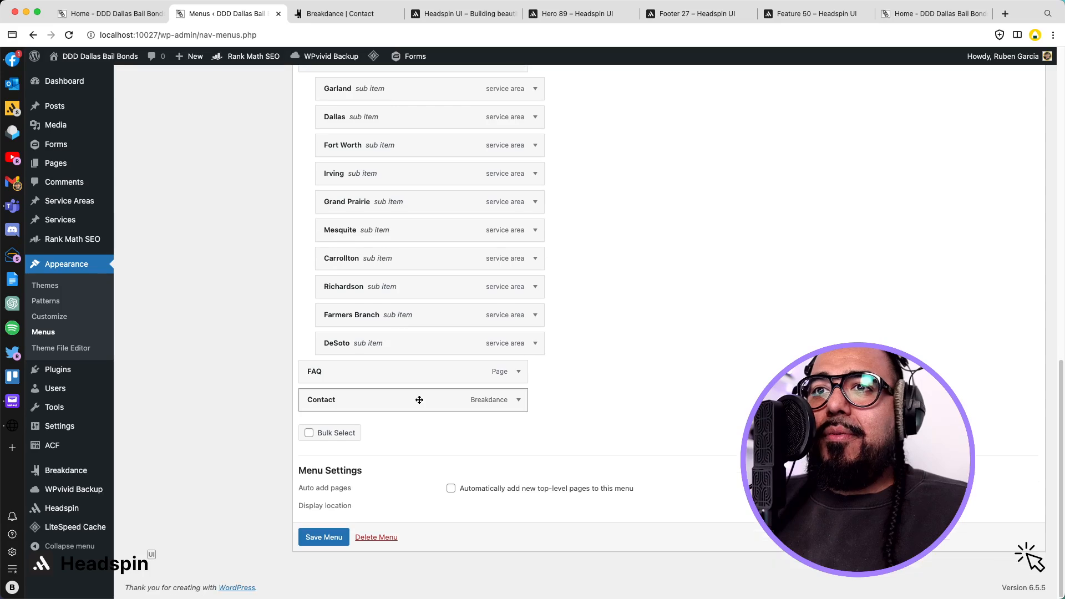
left_click(520, 400)
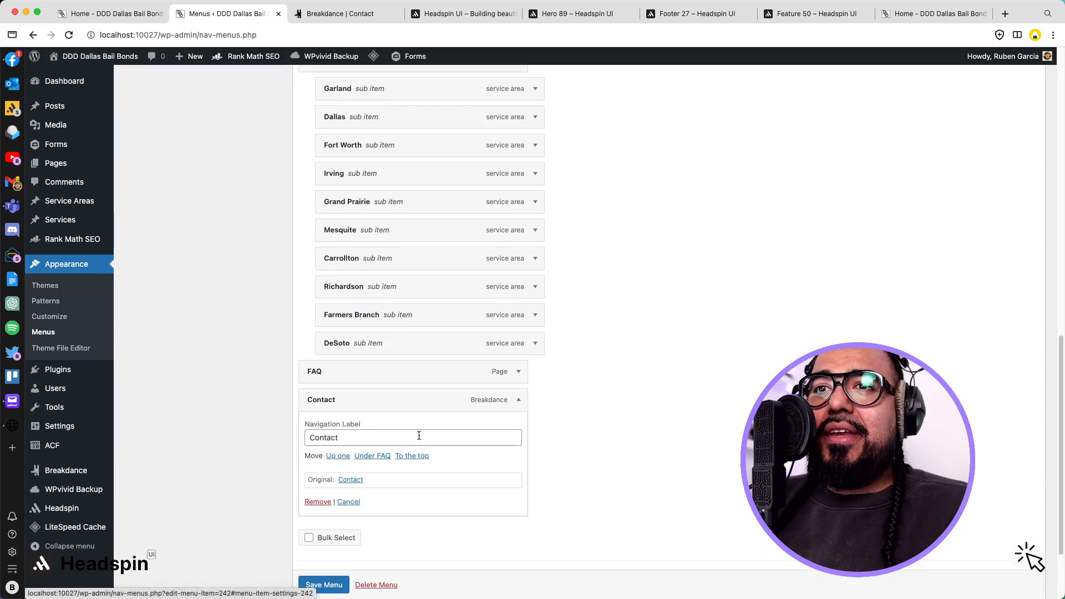
left_click(319, 502)
left_click(320, 536)
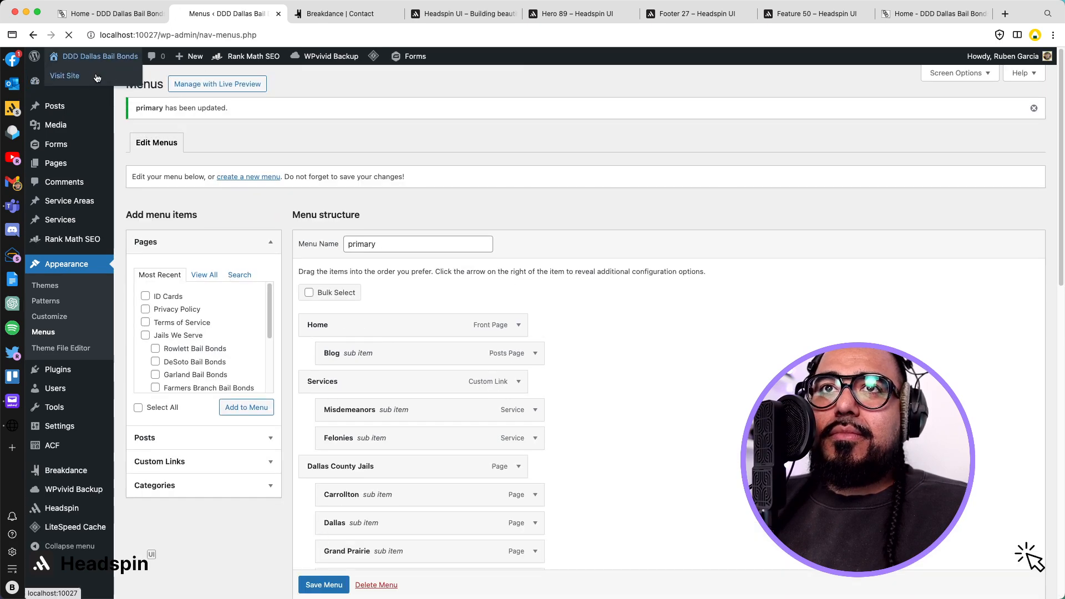
left_click(97, 77)
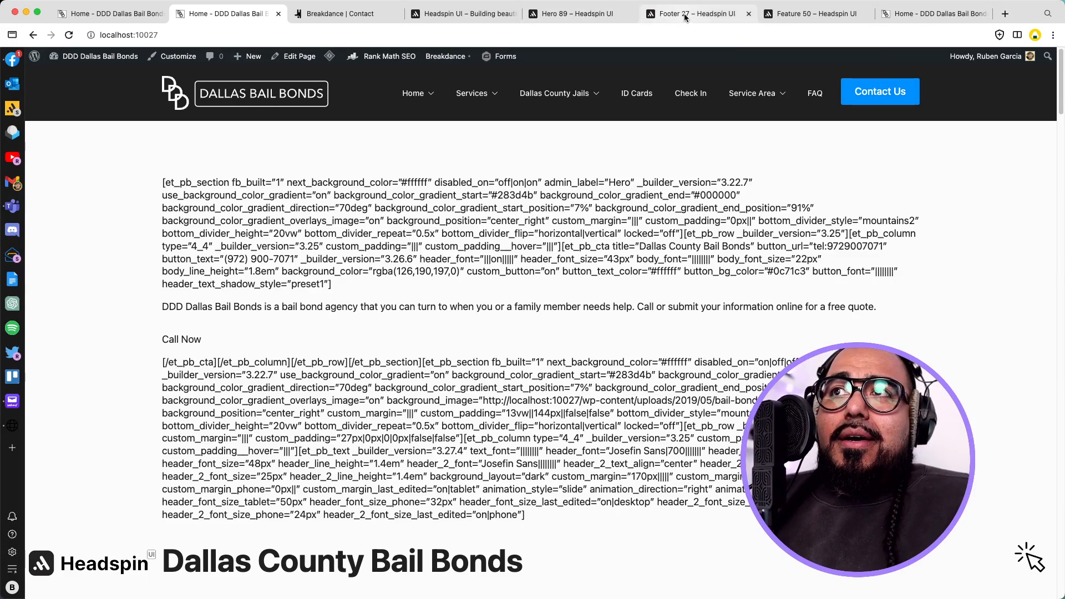
Step: Copy the Footer 27 wireframe from the Headspin UI site
left_click_drag(694, 14, 461, 14)
scroll(552, 148, "down", 2)
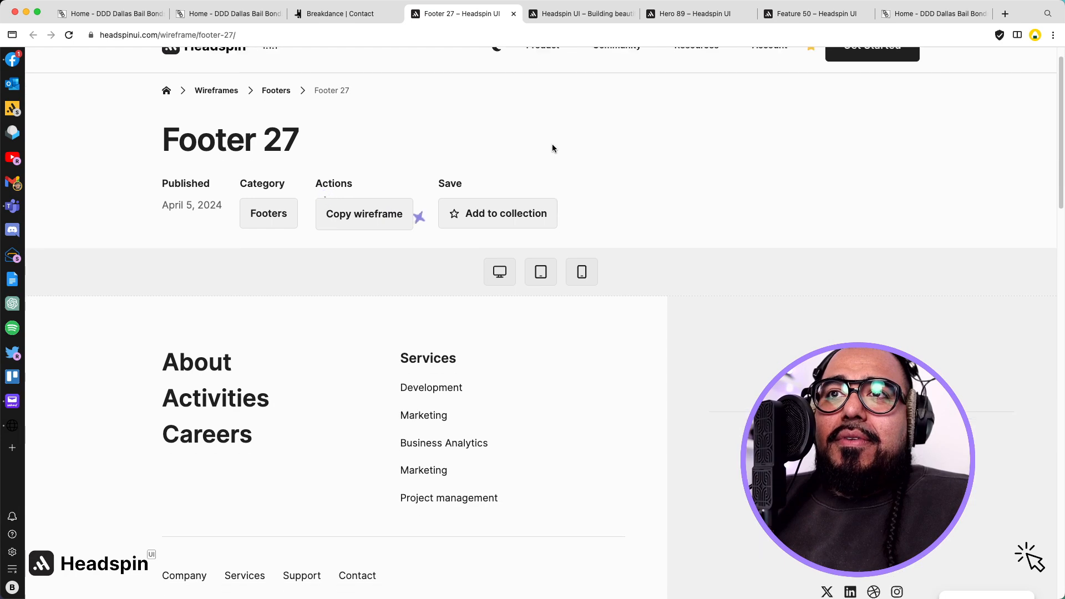
scroll(572, 227, "down", 2)
scroll(575, 245, "down", 1)
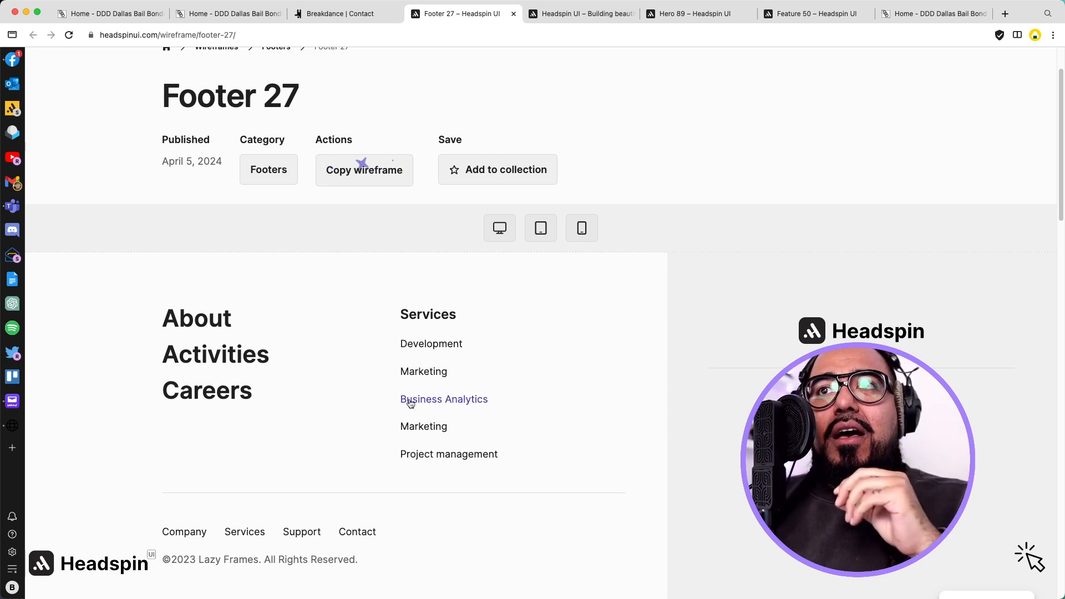
left_click(363, 173)
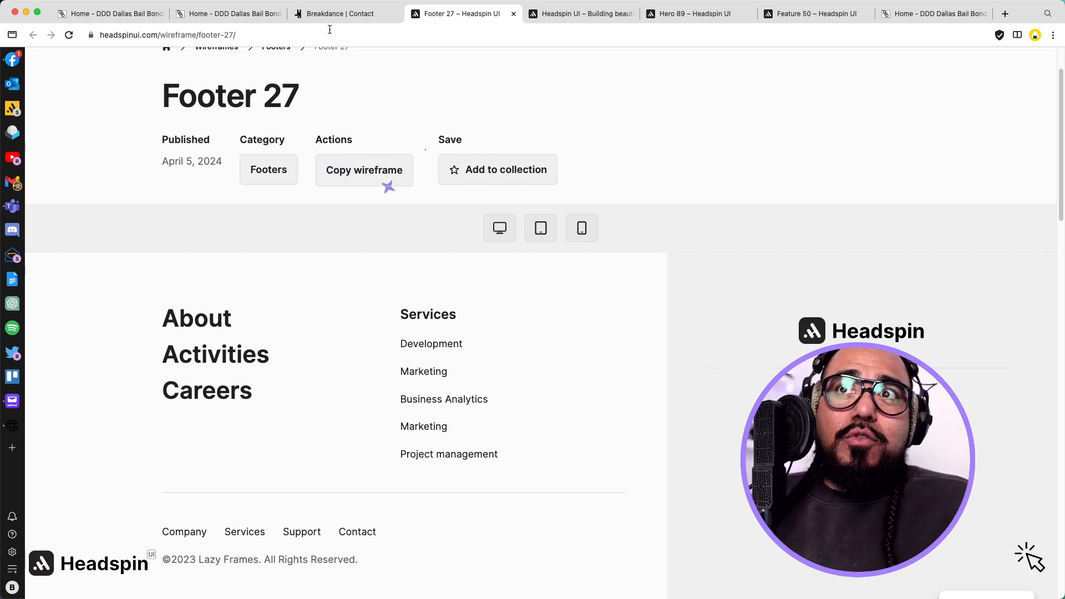
Step: Open the Breakdance footers list in the site's WordPress admin
left_click(247, 16)
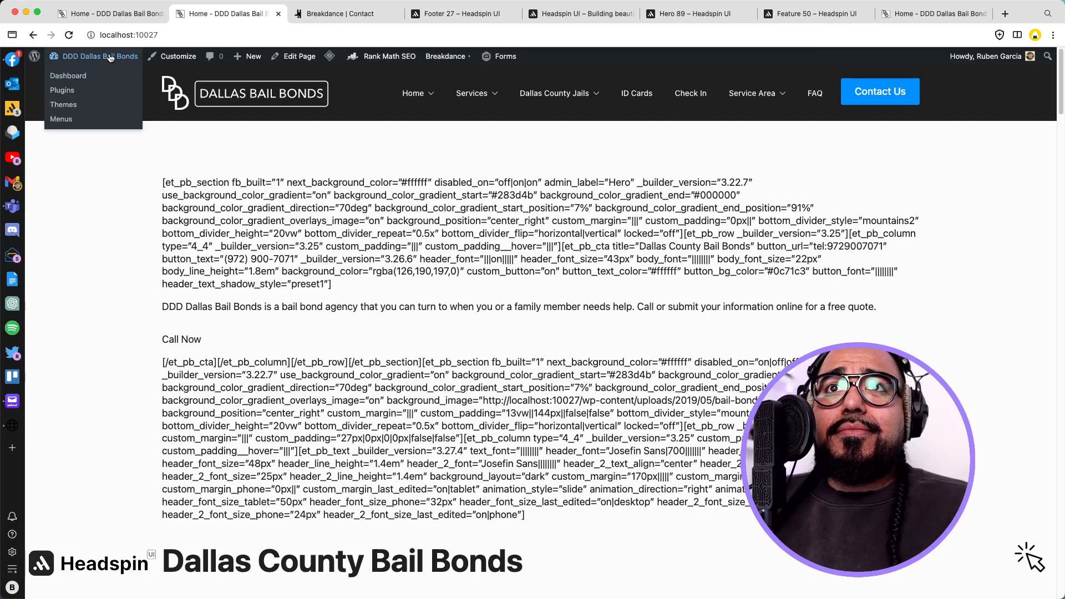
left_click(92, 62)
scroll(84, 344, "down", 1)
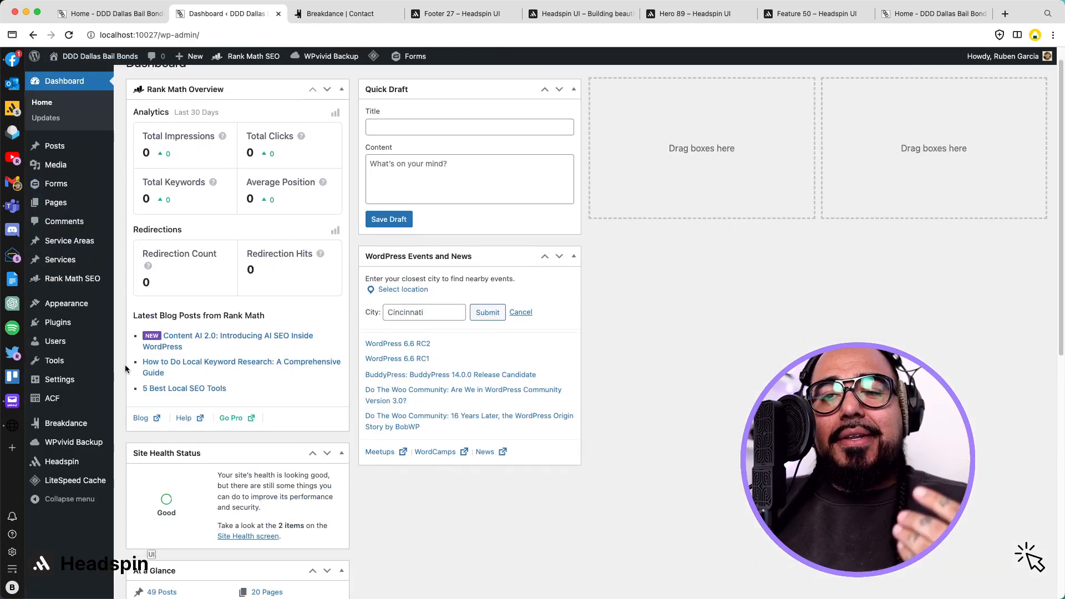
mouse_move(86, 462)
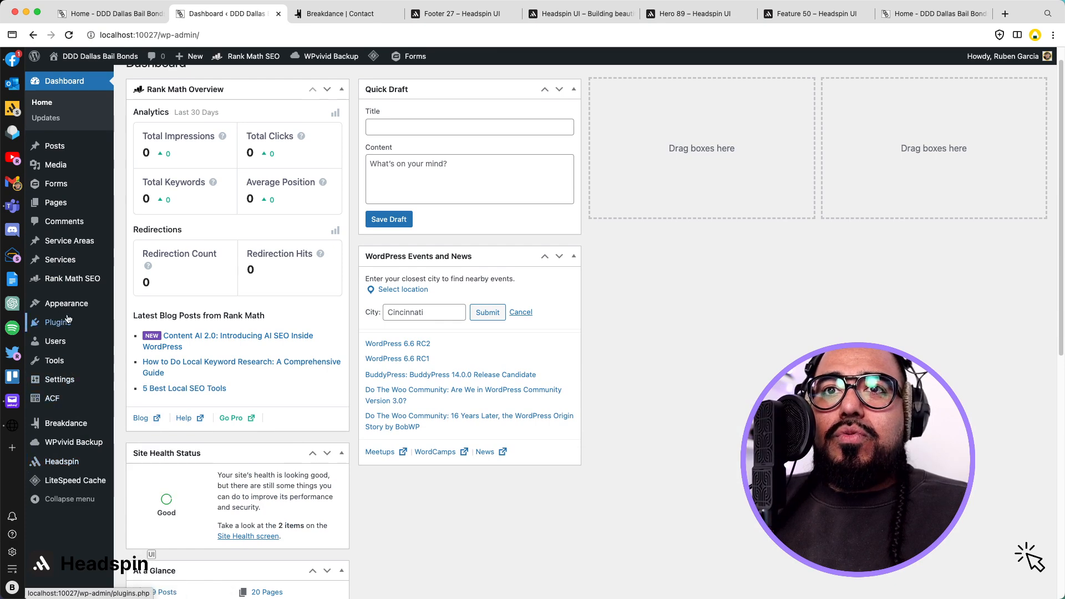
mouse_move(79, 419)
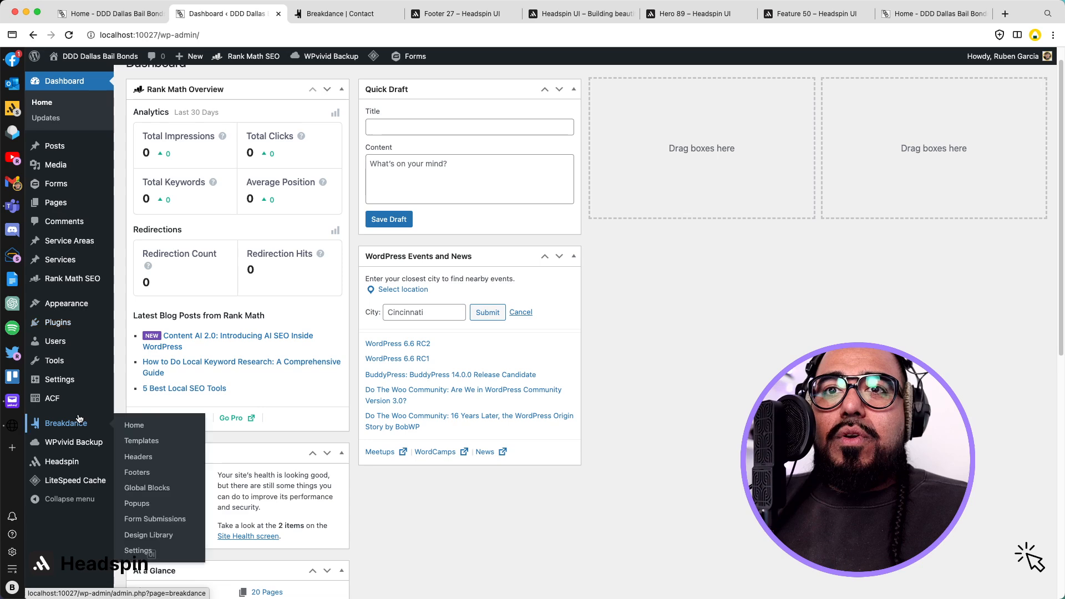
left_click(138, 472)
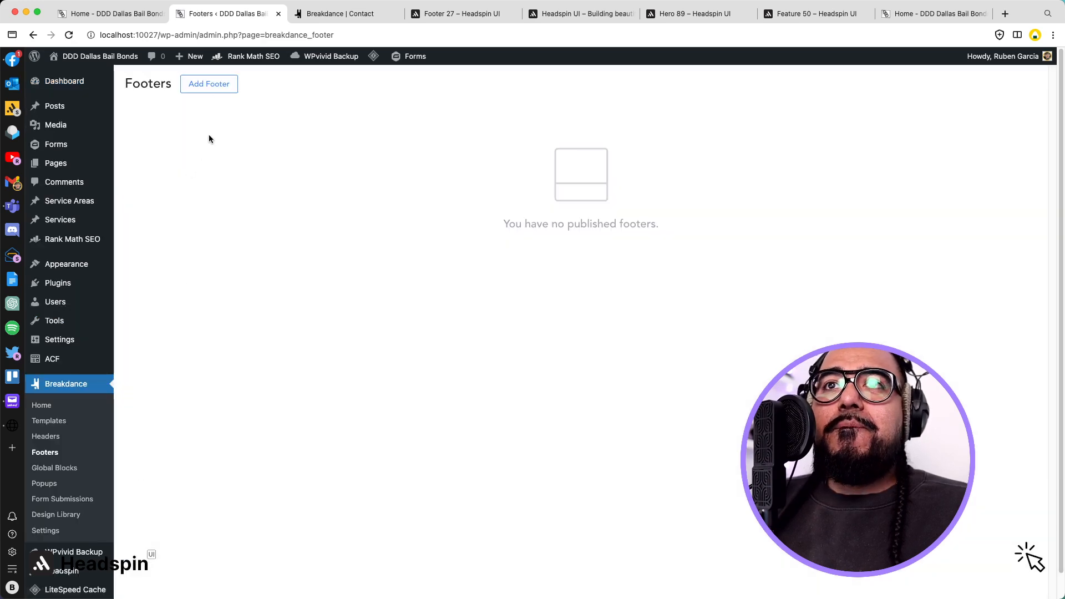
Step: Add a footer template titled Main with its location set to Everywhere
left_click(211, 89)
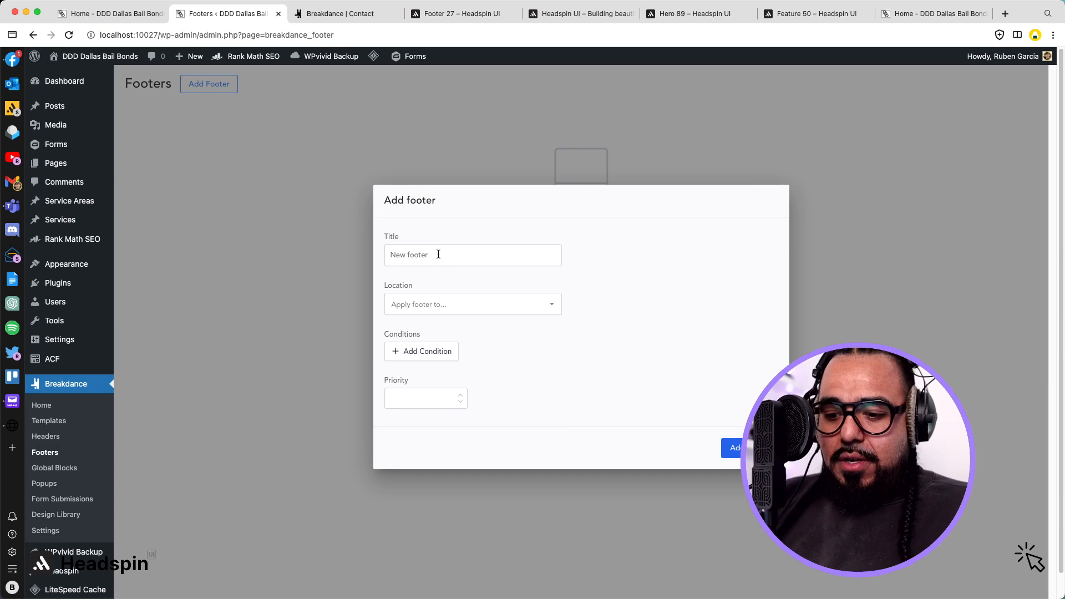
type("Main")
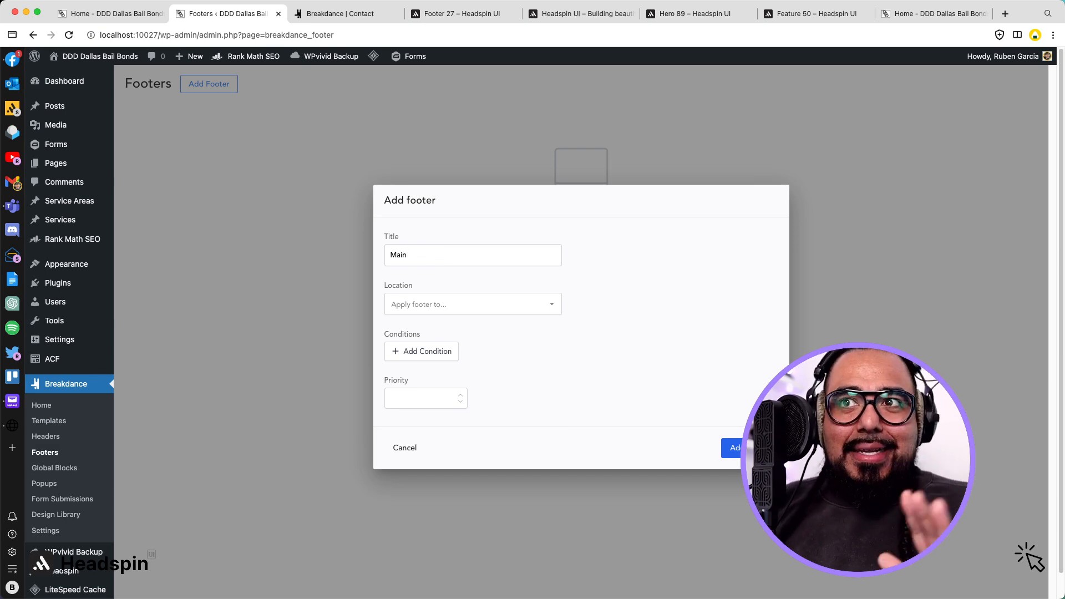
left_click(487, 308)
left_click(460, 331)
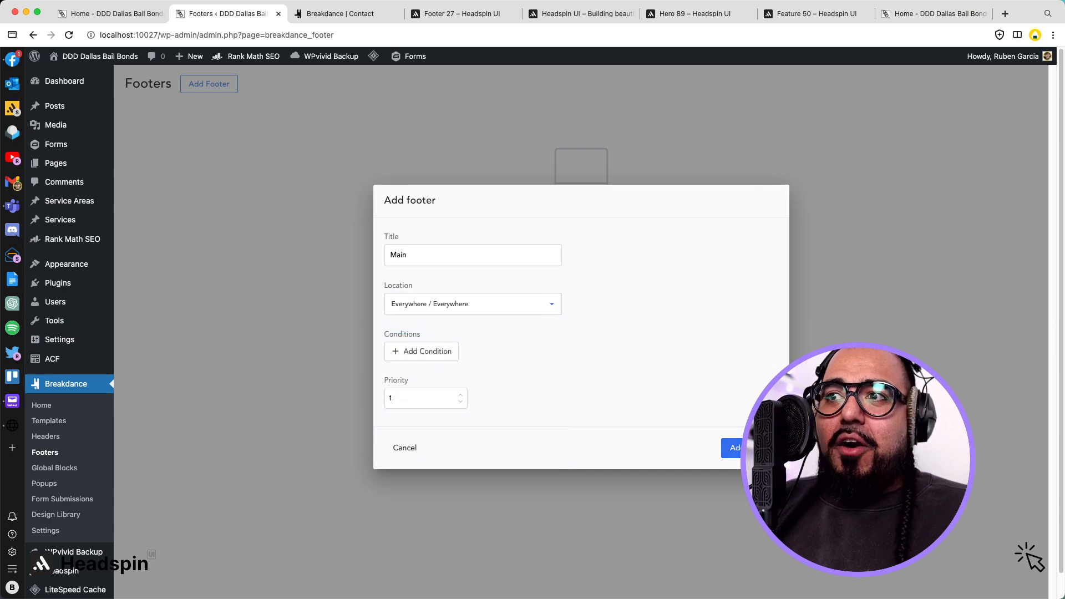
left_click(732, 447)
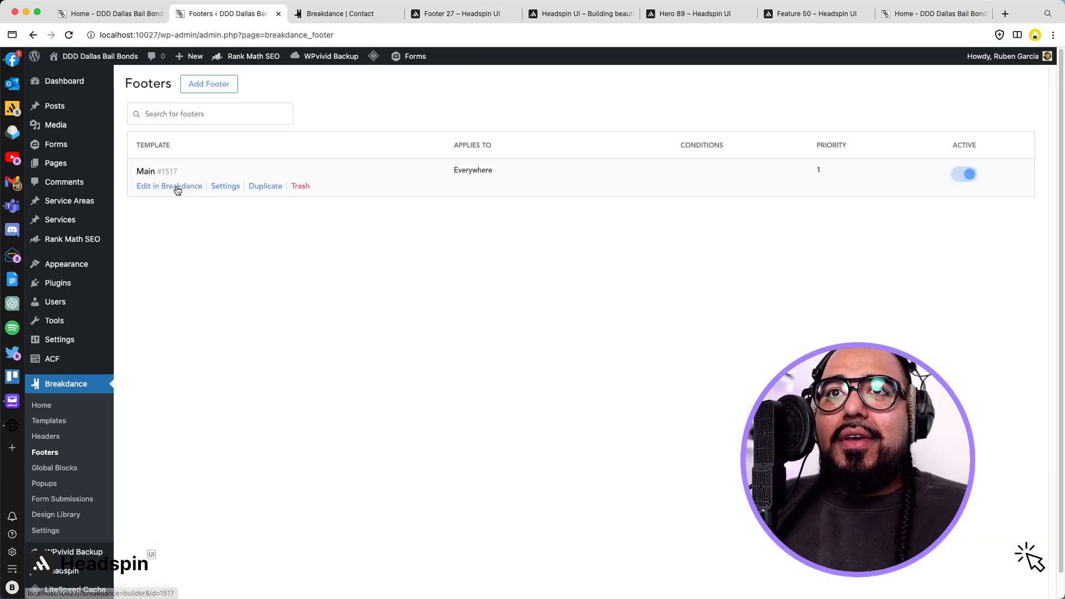
Step: Open the Main footer in the Breakdance builder and paste the copied Footer 27 wireframe
left_click(179, 189)
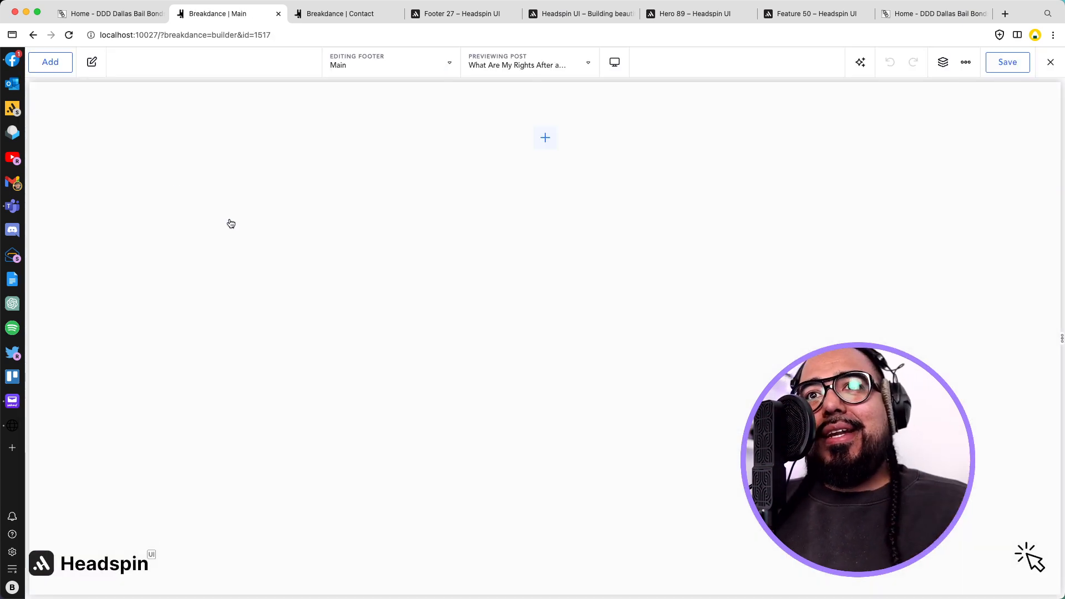
key("super+v")
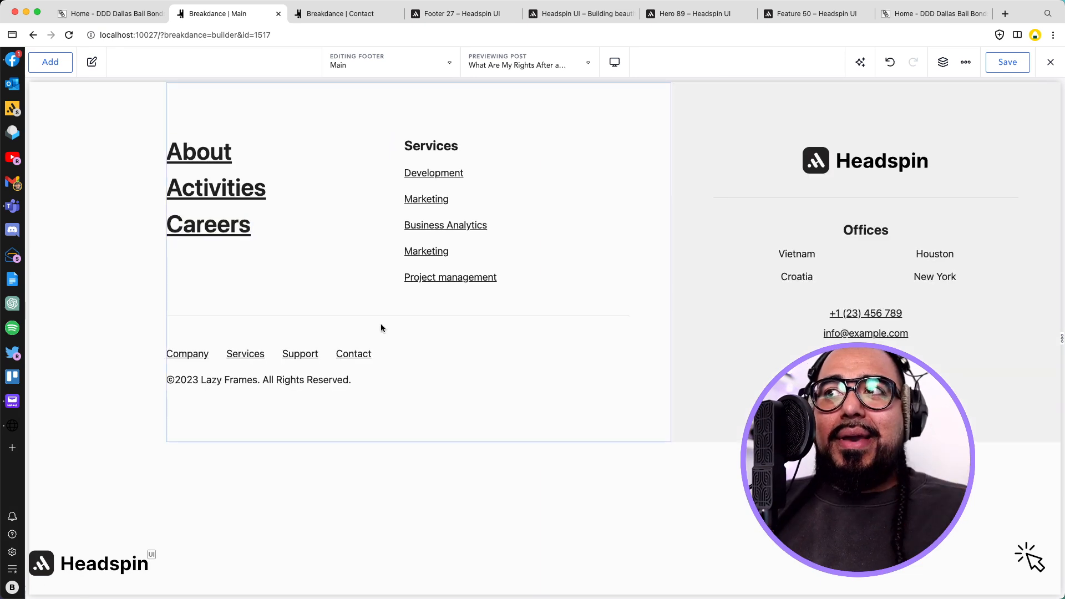
Step: Try the neutral.12 background color on the footer div that holds the logo and offices
left_click(705, 101)
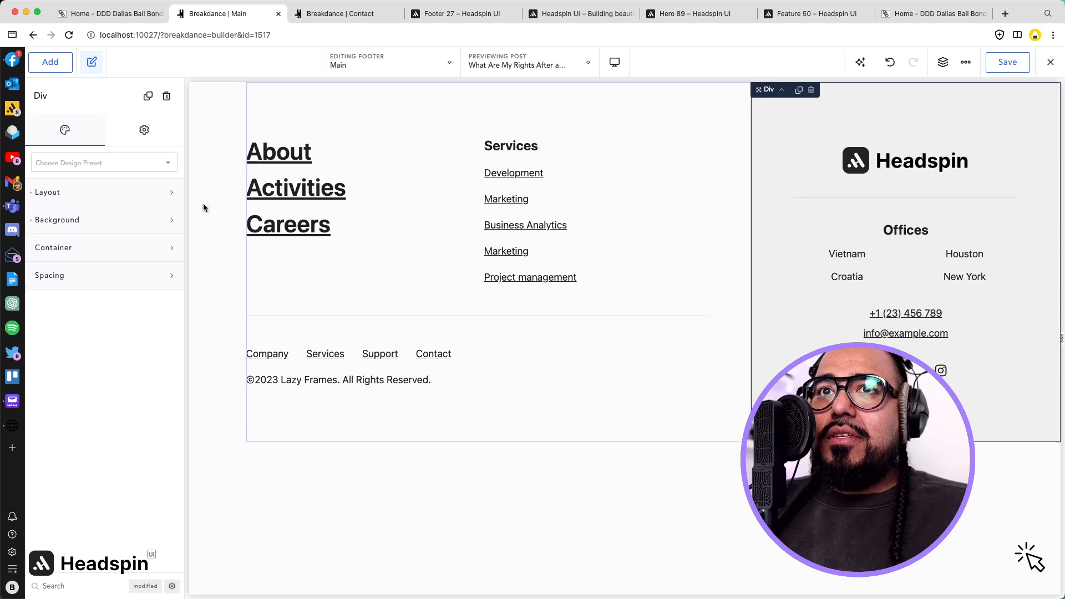
left_click(82, 218)
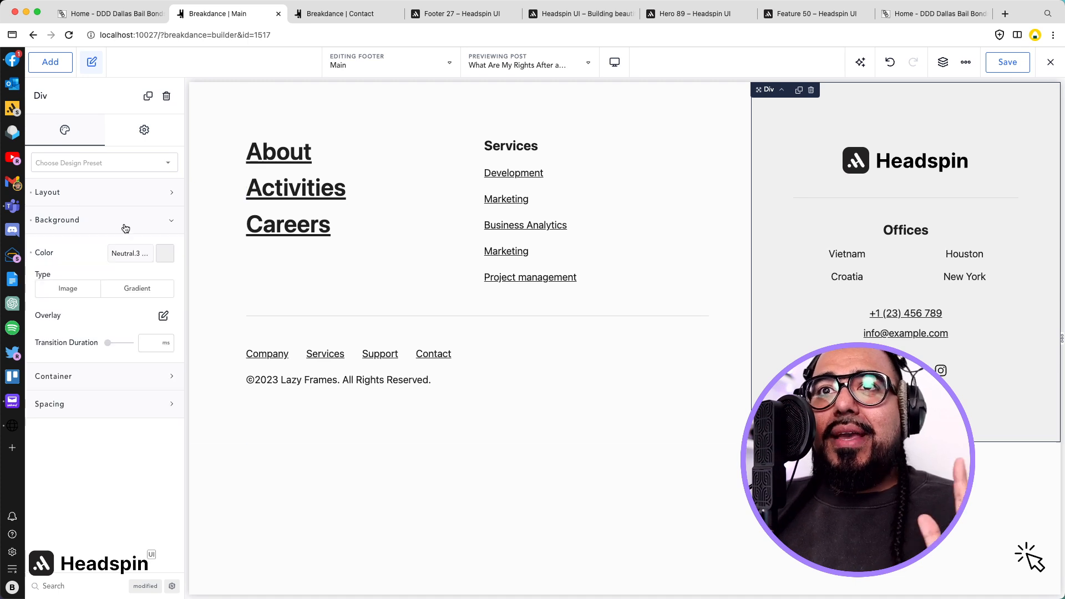
left_click(163, 254)
left_click(199, 479)
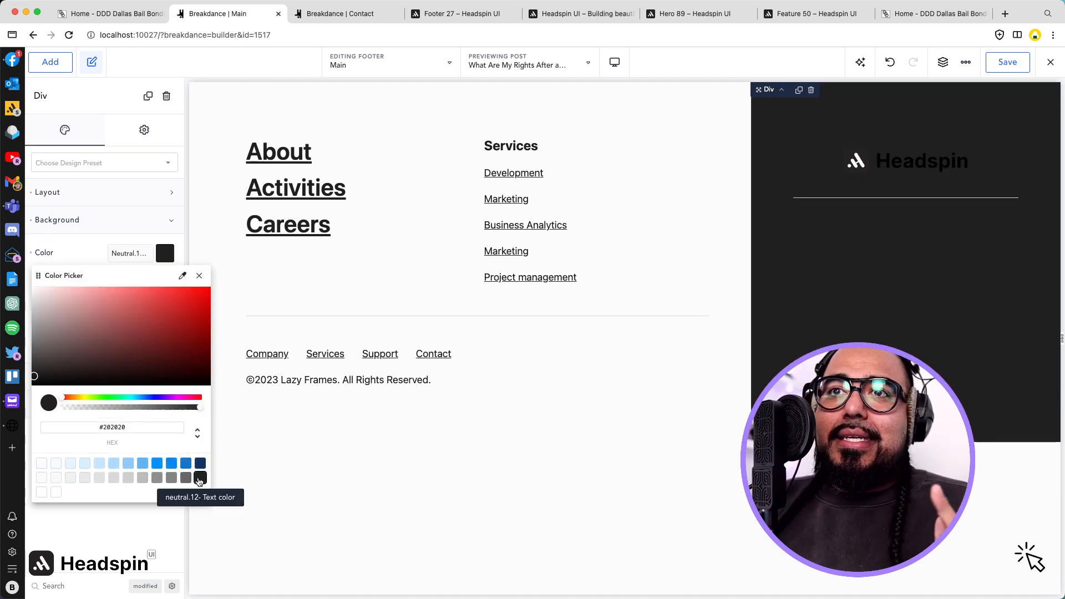
left_click(200, 275)
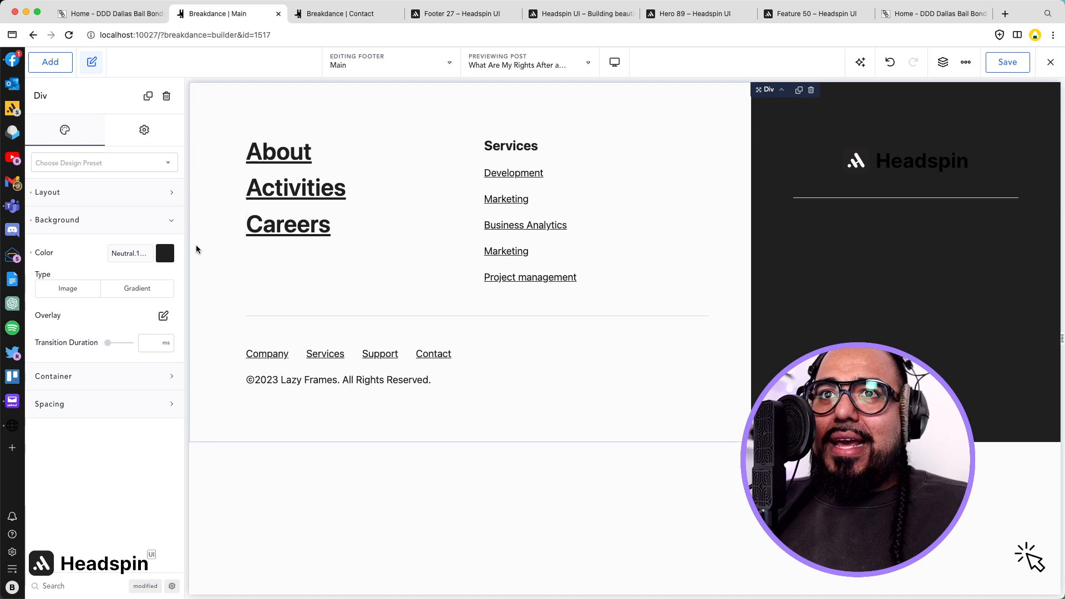
Step: Set the background color of the logo and offices div to the Neutral.2 swatch, #F9F9F9
left_click(166, 257)
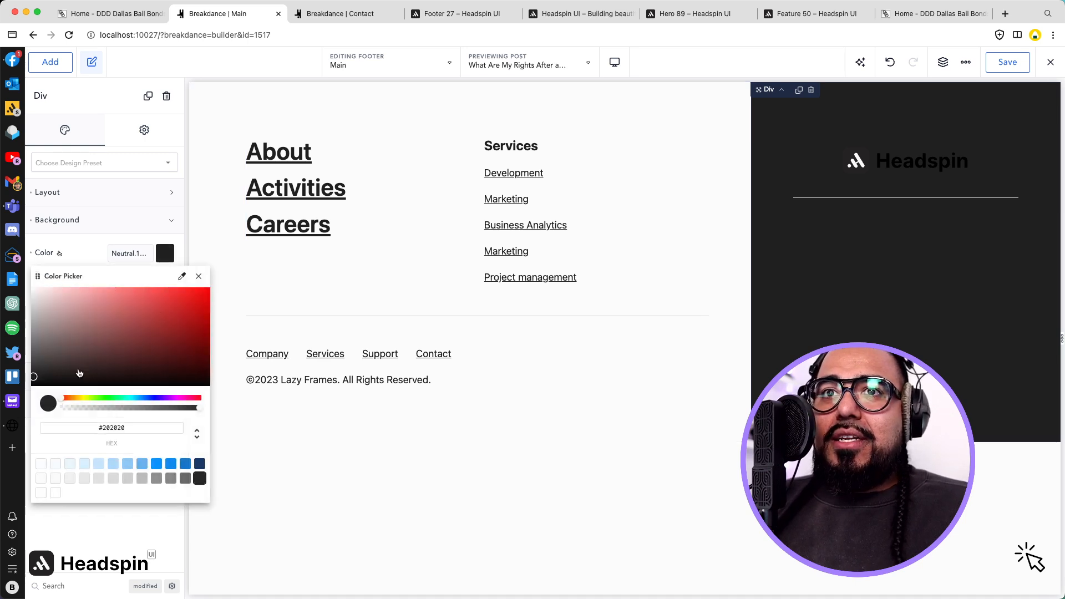
left_click(41, 478)
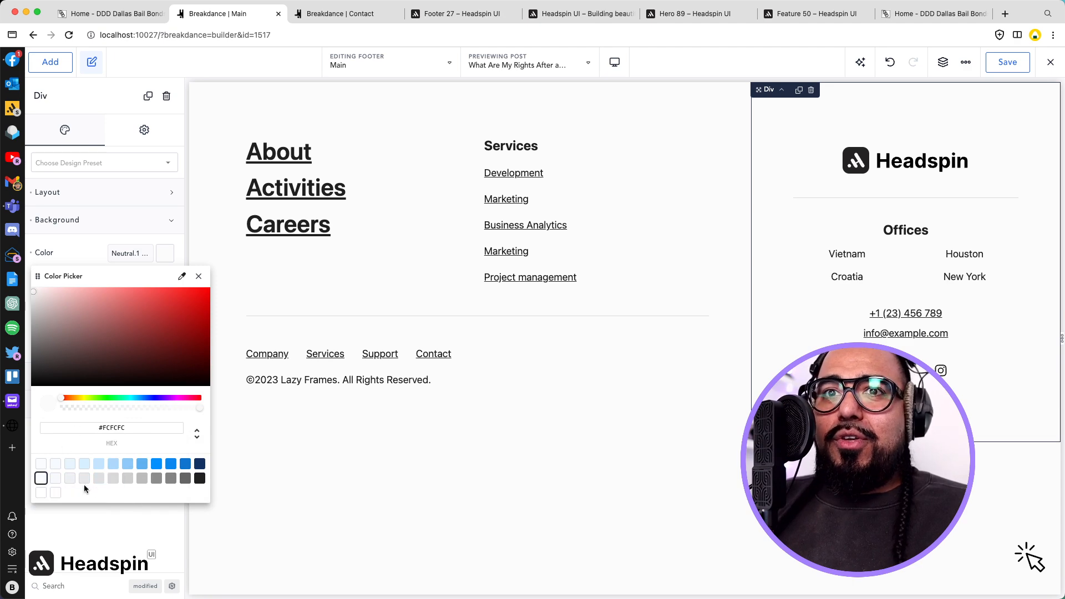
left_click(55, 479)
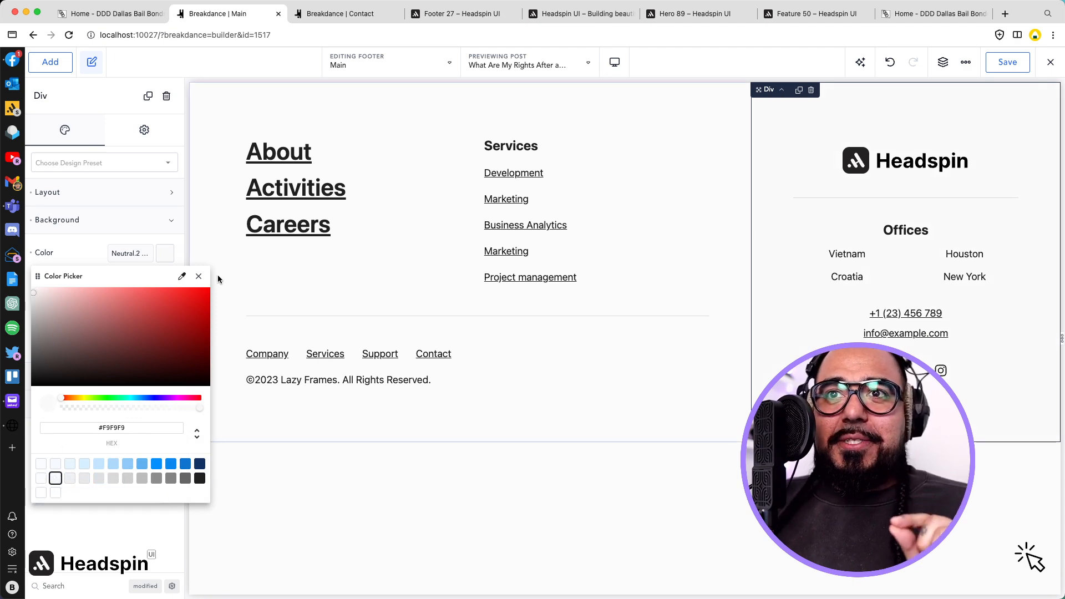
left_click(198, 276)
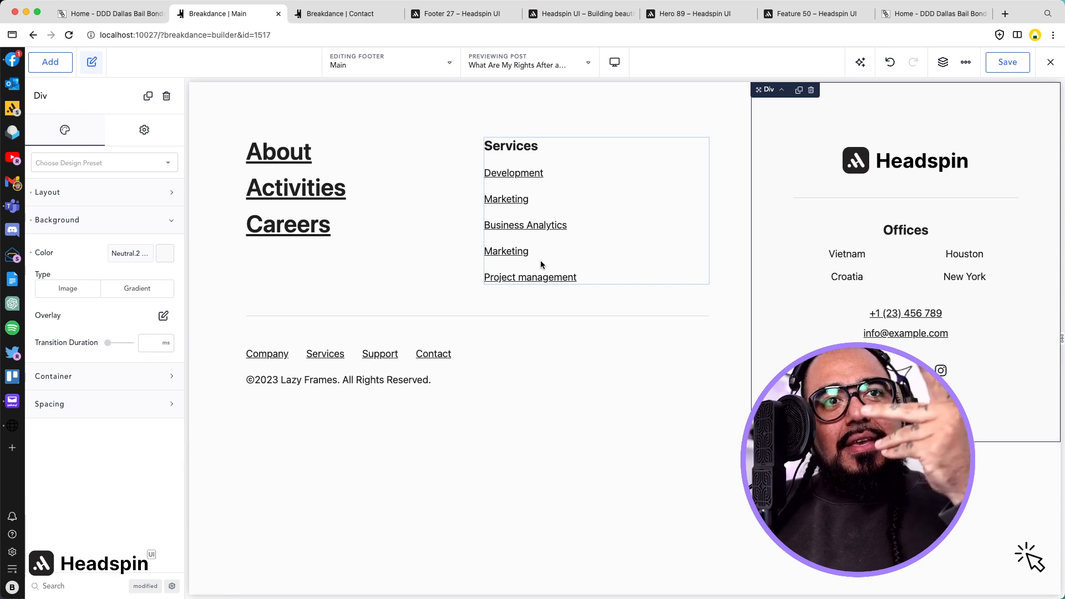
left_click(94, 219)
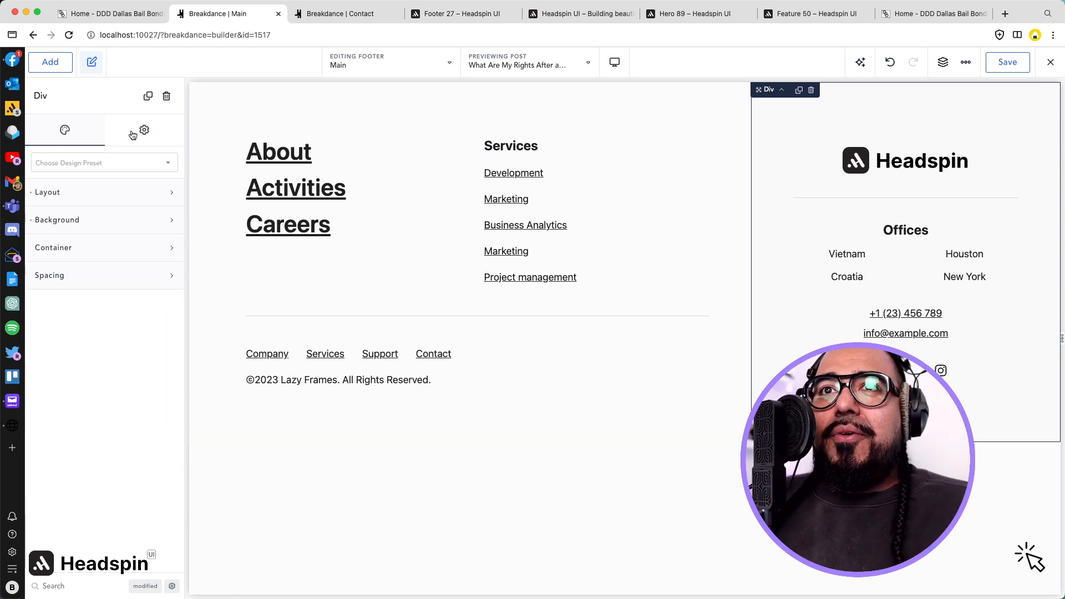
Step: Add a custom attribute named data-hsx with the value dark to the logo and offices div
left_click(145, 131)
left_click(131, 161)
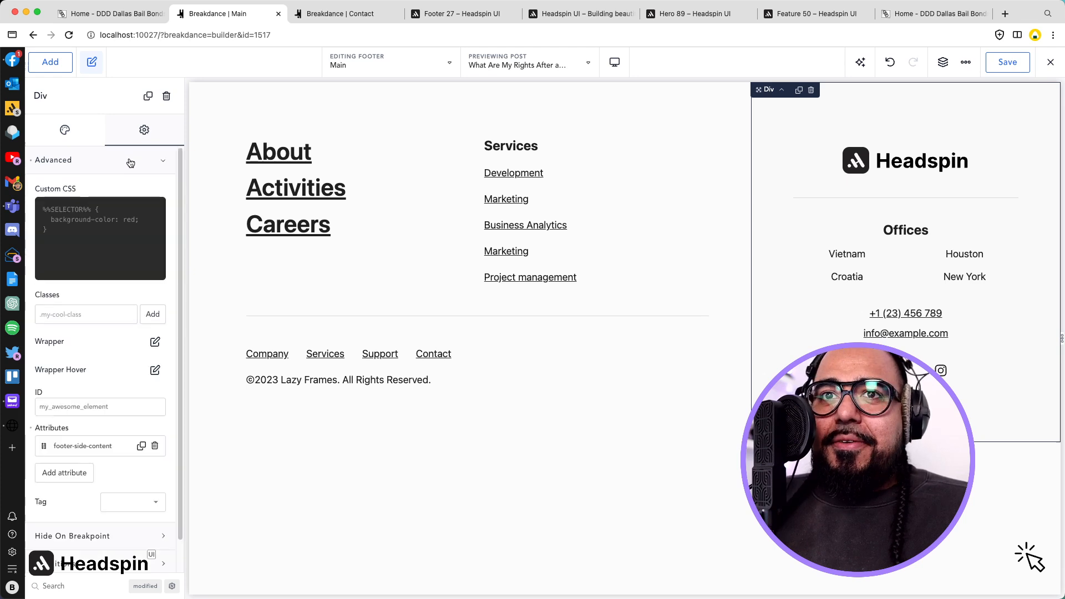
scroll(136, 321, "down", 1)
left_click(78, 440)
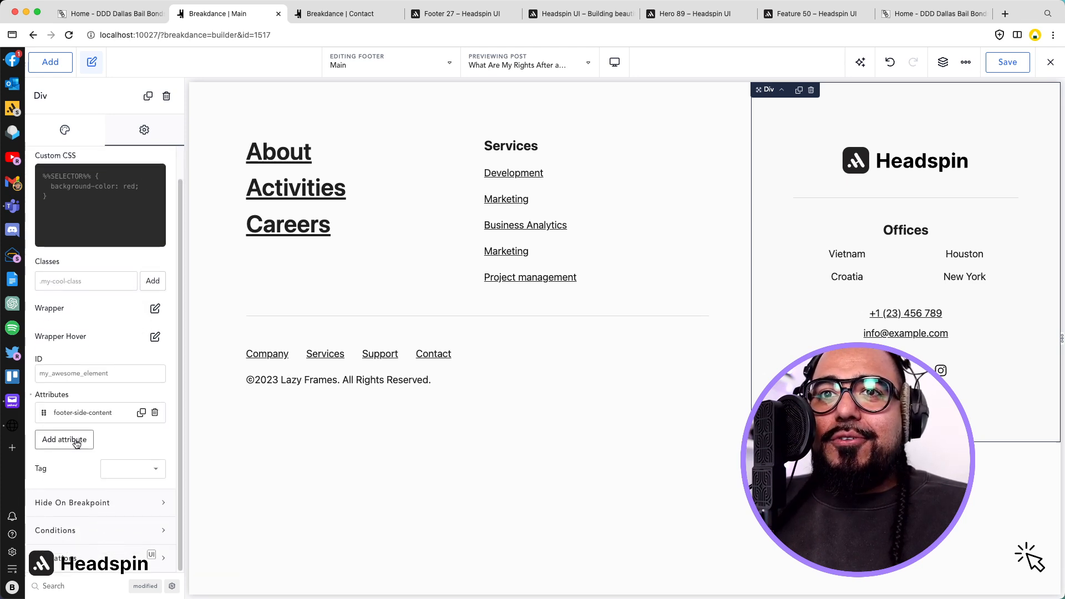
left_click(70, 473)
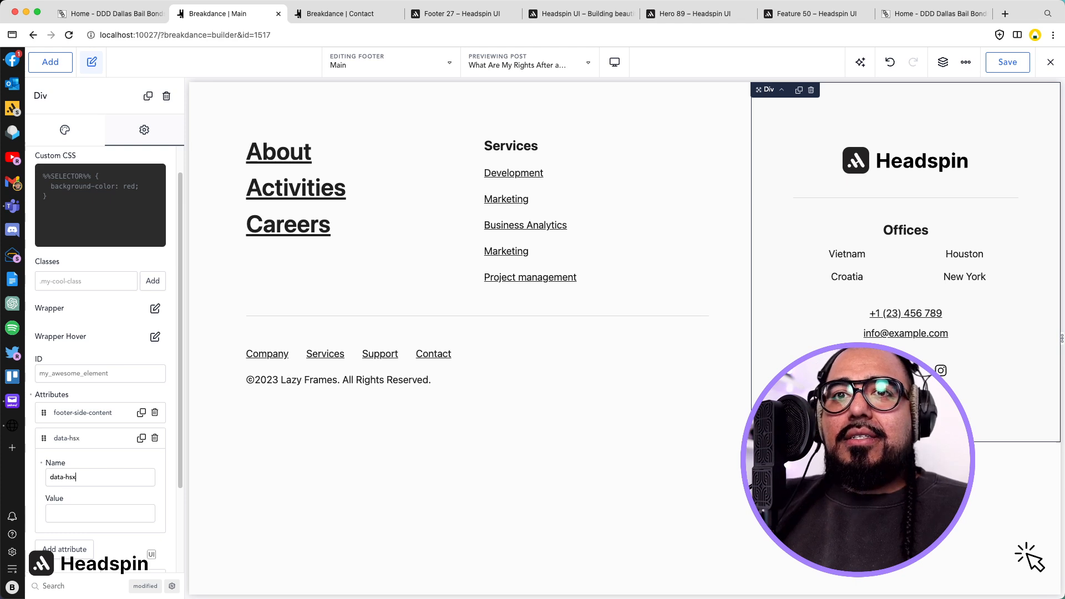
type("dark")
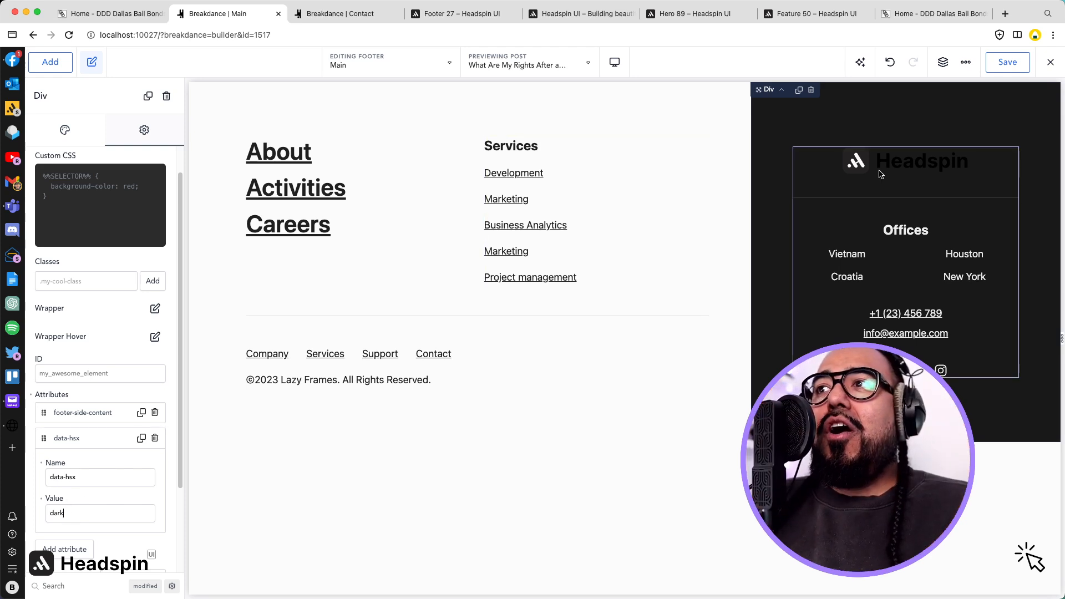
Step: Replace the Headspin logo in the dark footer div with the white Dallas Bail Bonds logo from the media library and save
left_click(909, 161)
left_click(91, 208)
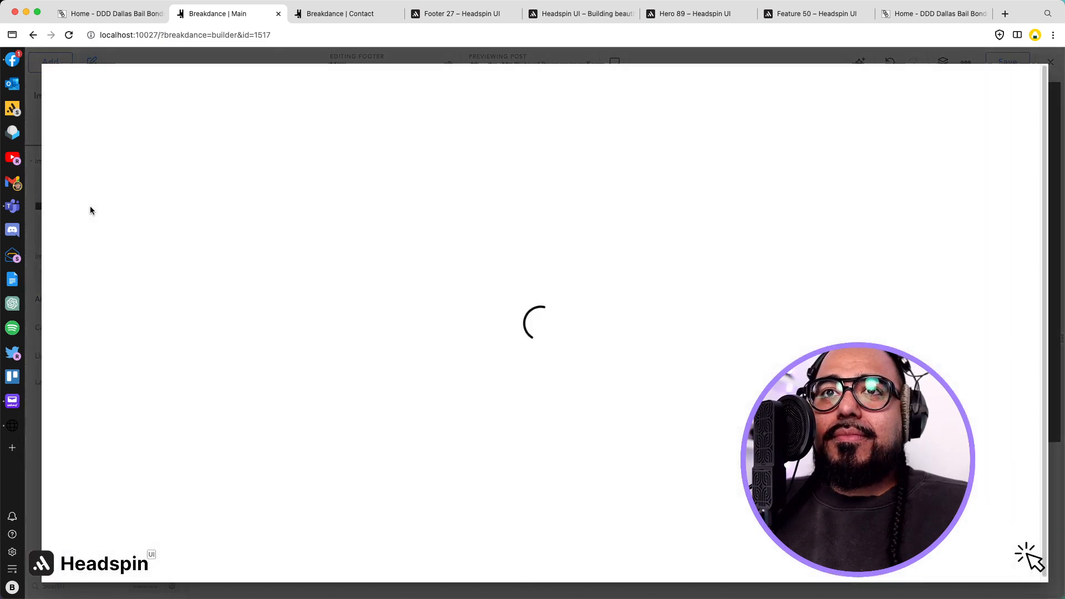
scroll(406, 270, "down", 7)
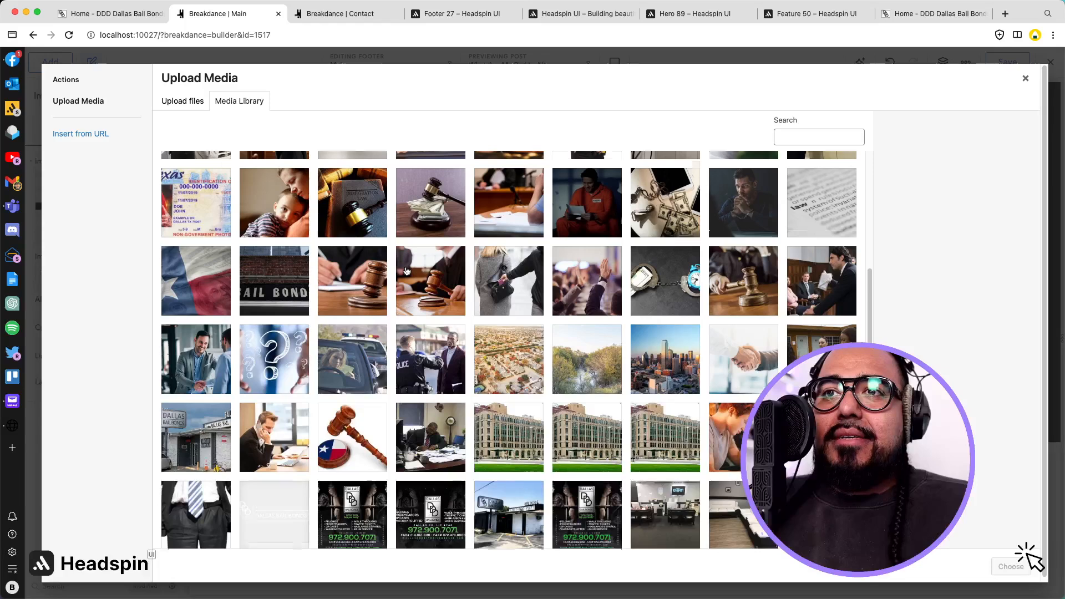
left_click(270, 380)
left_click(1029, 559)
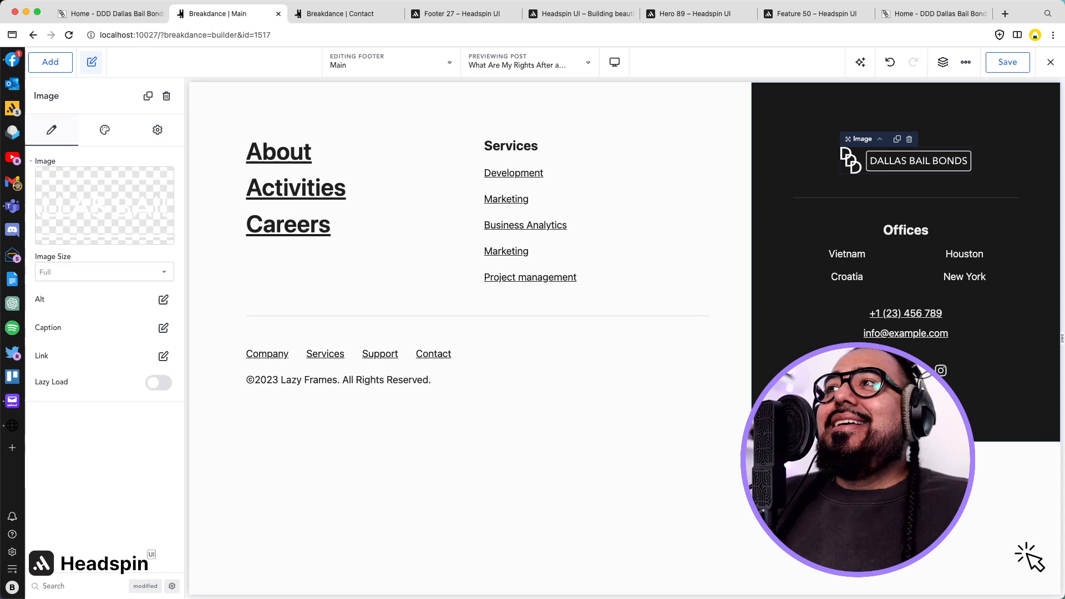
left_click(1004, 71)
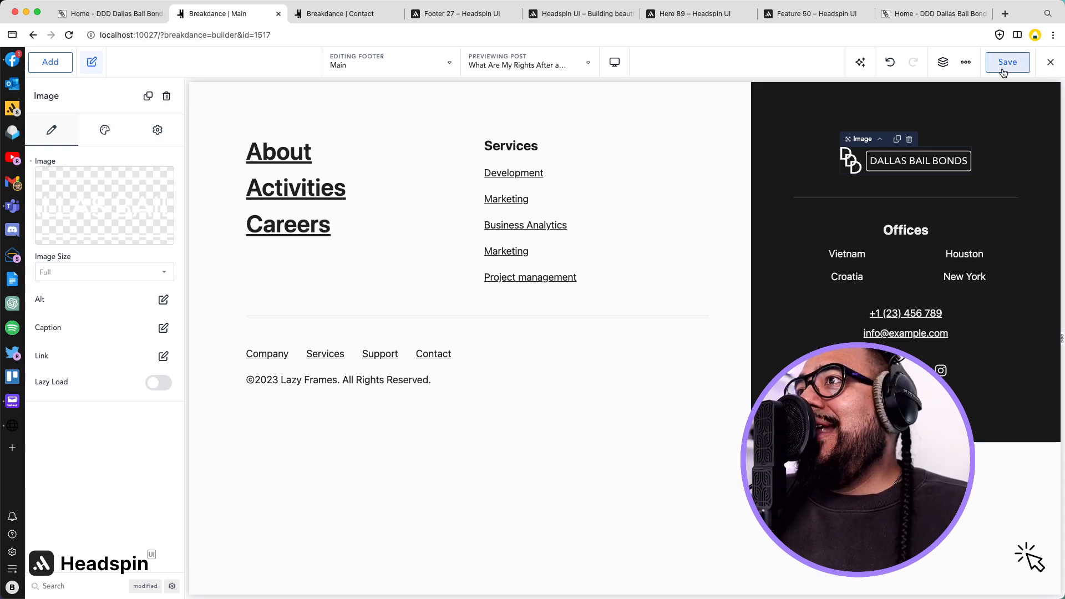
Step: Set the footer section's background color to the Neutral.3 swatch, #F0F0F0, and save the footer
left_click(215, 347)
left_click(119, 220)
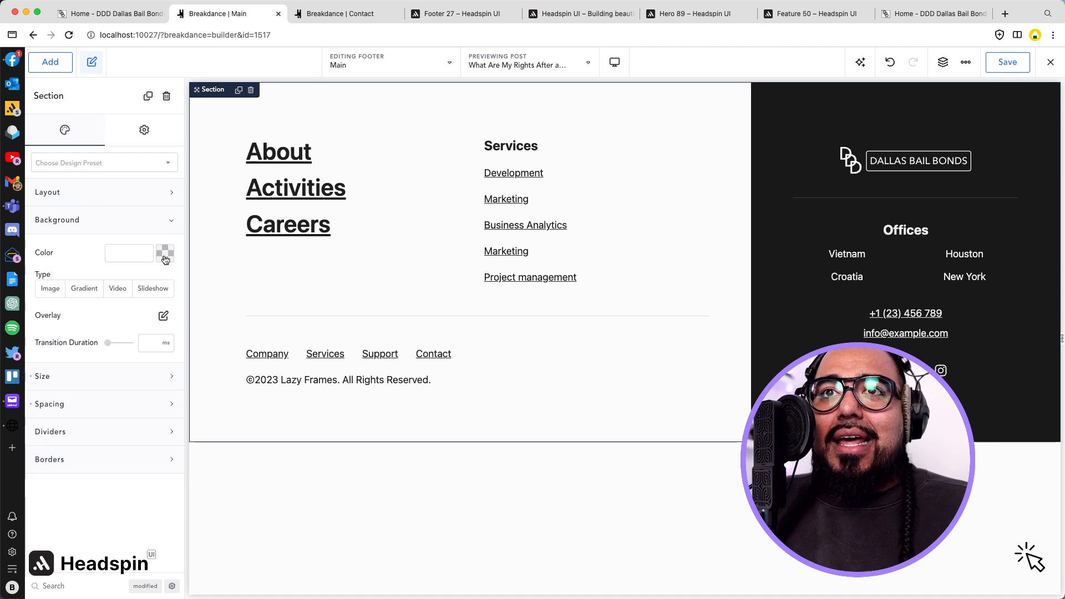
left_click(165, 256)
left_click(56, 478)
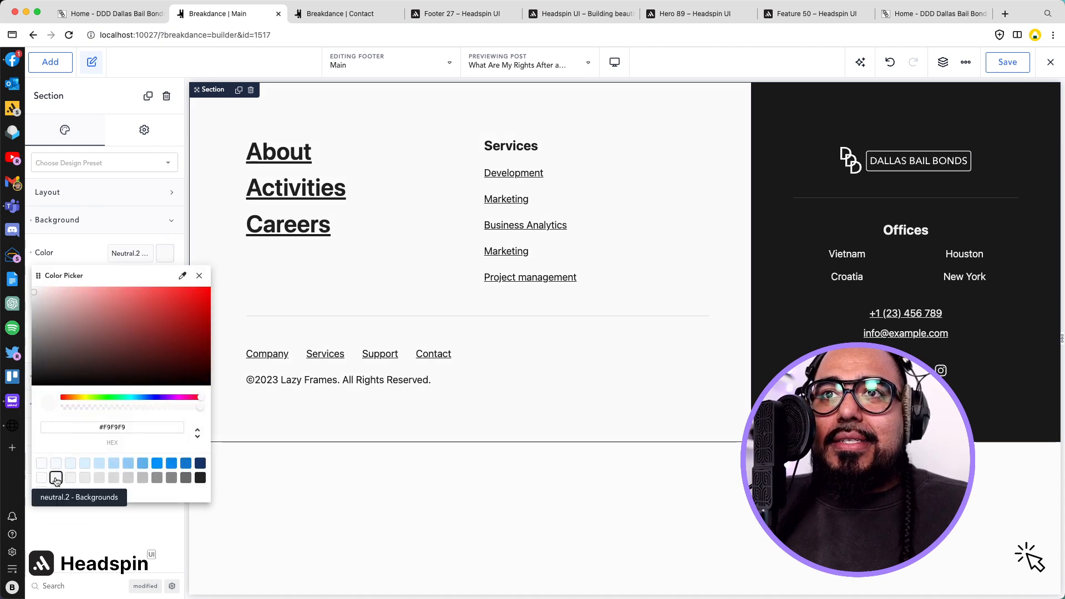
left_click(70, 478)
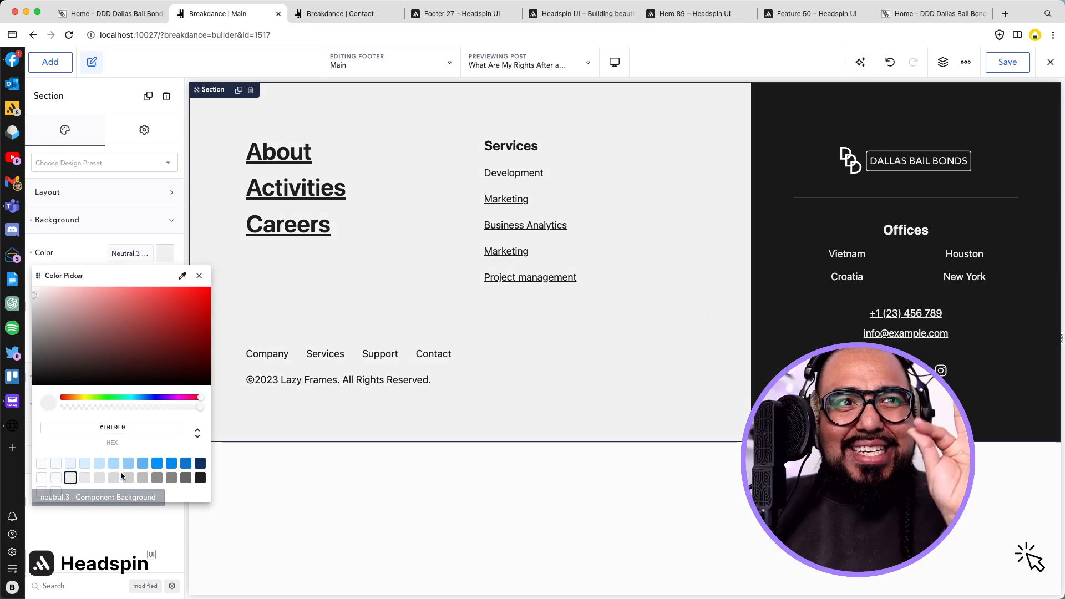
left_click(1014, 62)
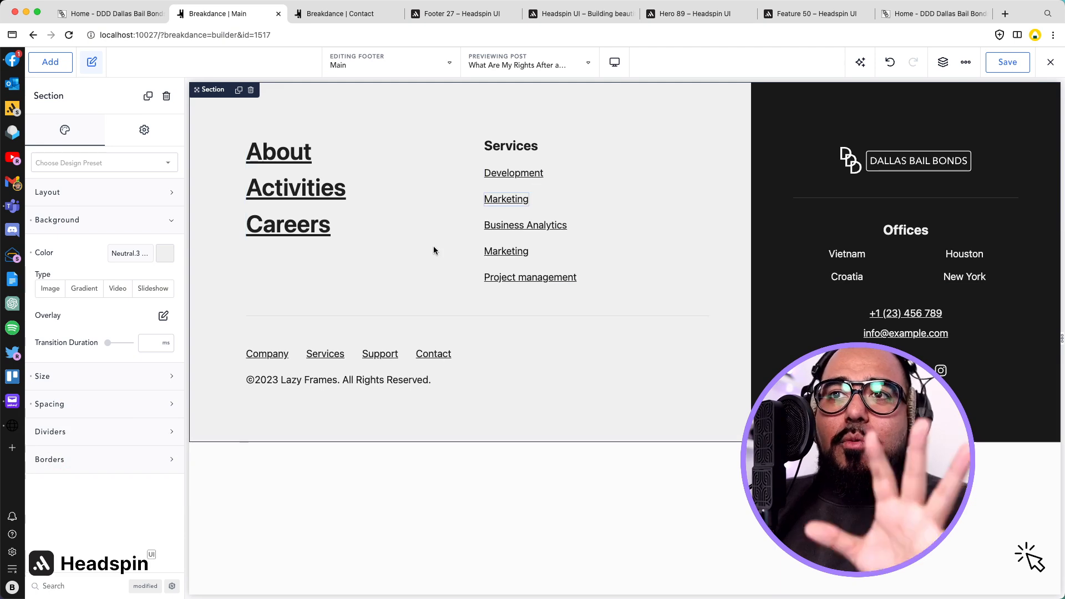
left_click(356, 13)
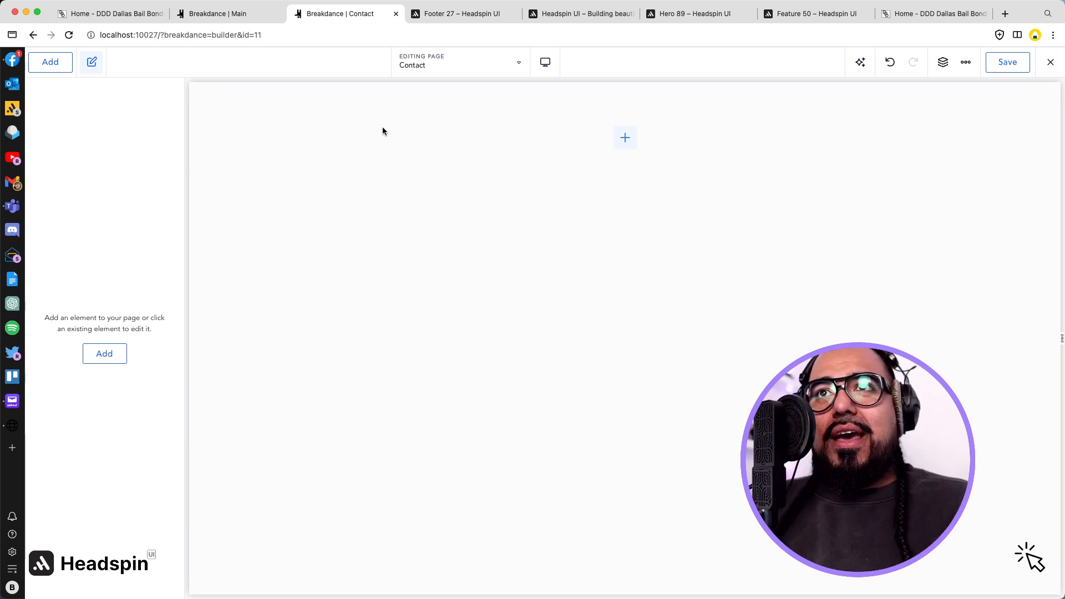
left_click(459, 12)
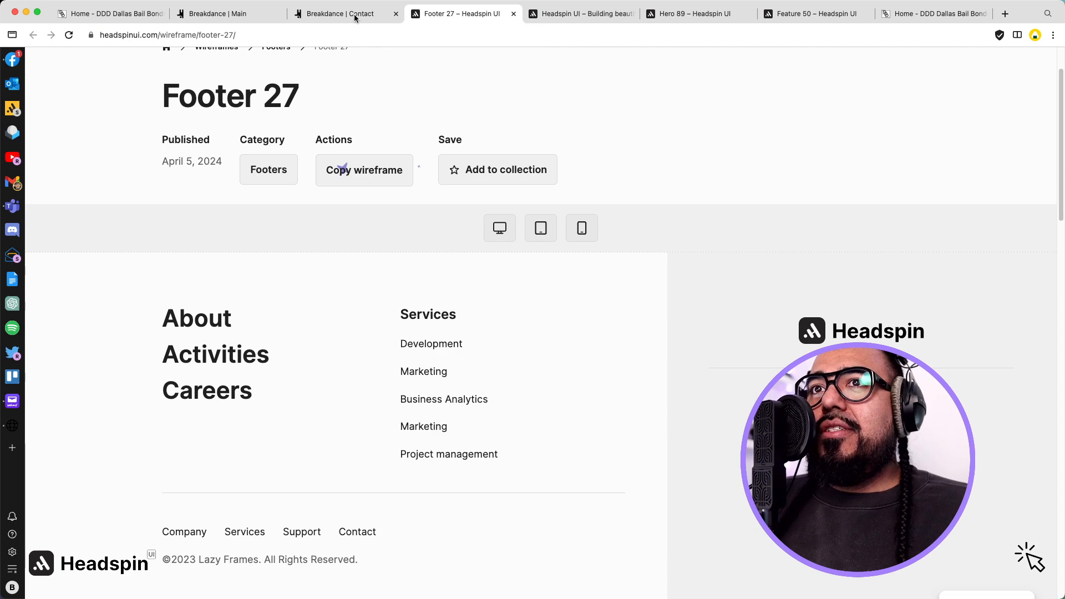
left_click(345, 171)
left_click(208, 17)
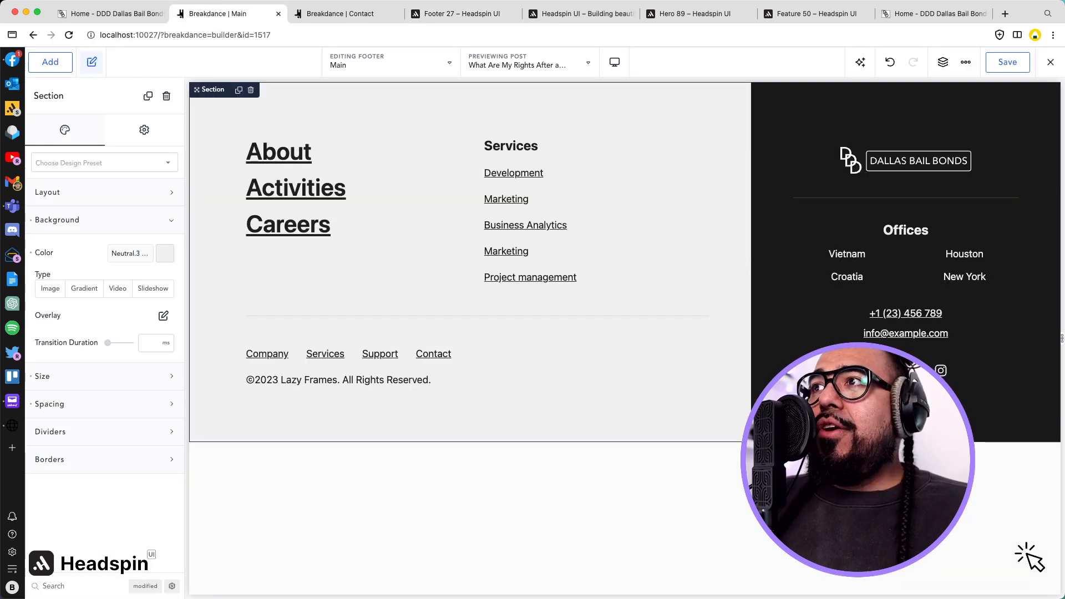
Step: Exit the builder to the frontend post and examine how the new footer looks beneath the page content
left_click(1049, 62)
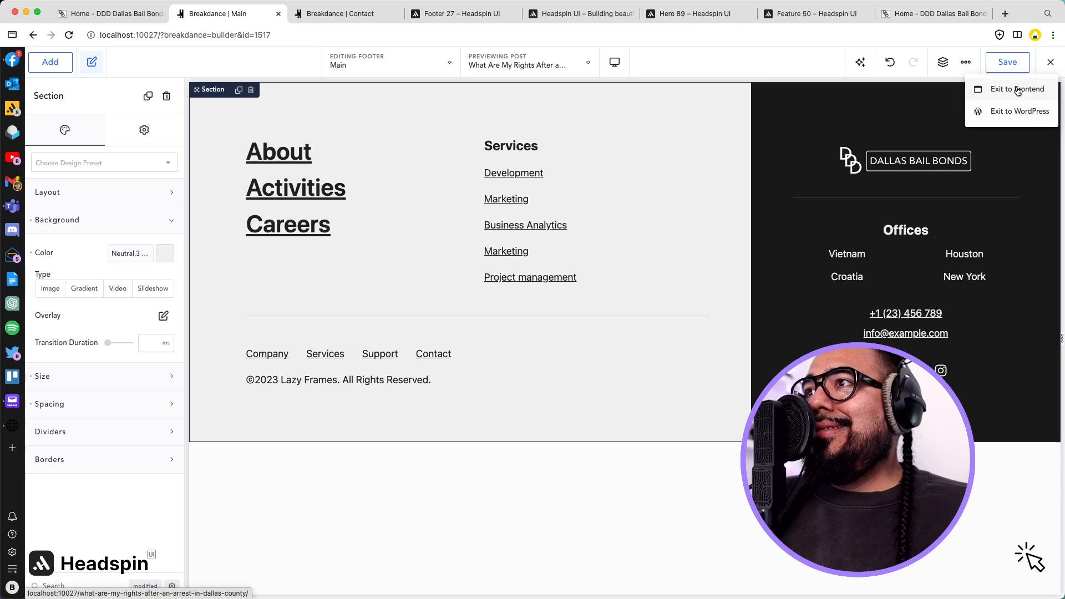
left_click(1017, 90)
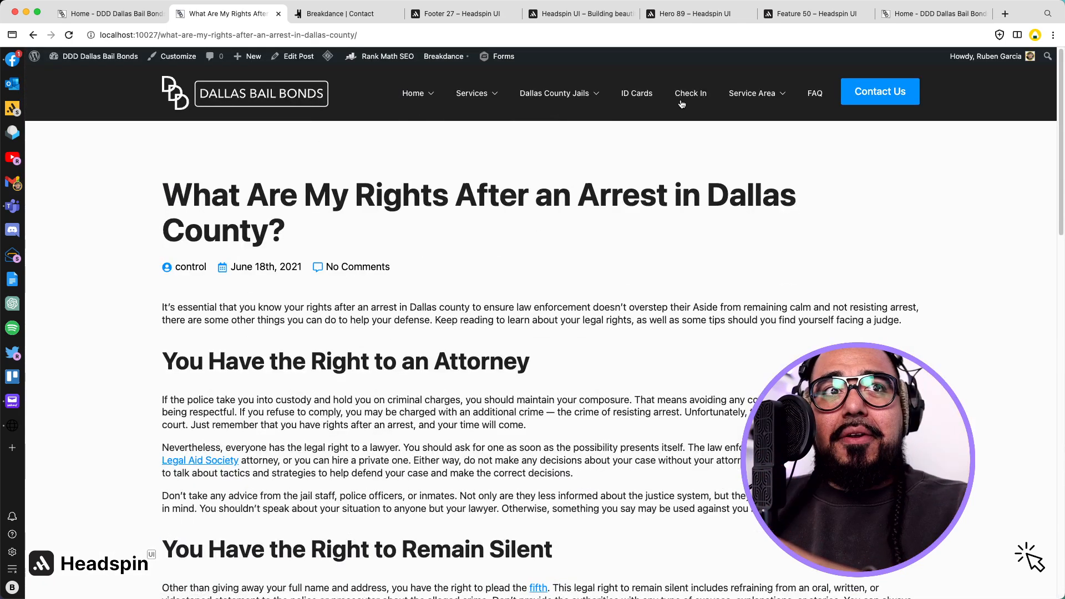
scroll(681, 104, "down", 20)
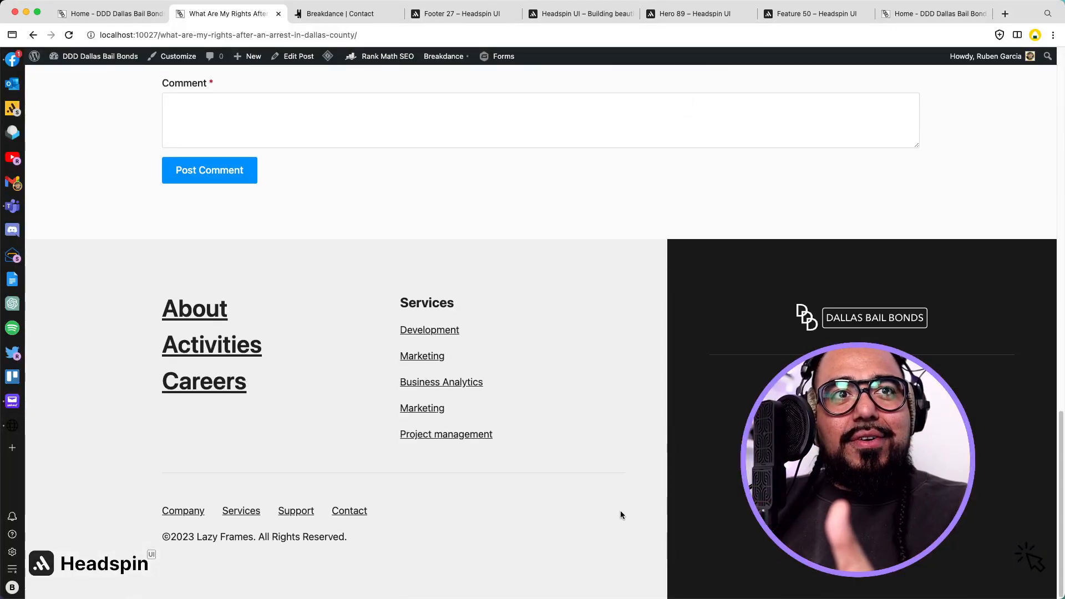
scroll(654, 506, "up", 4)
scroll(721, 515, "down", 4)
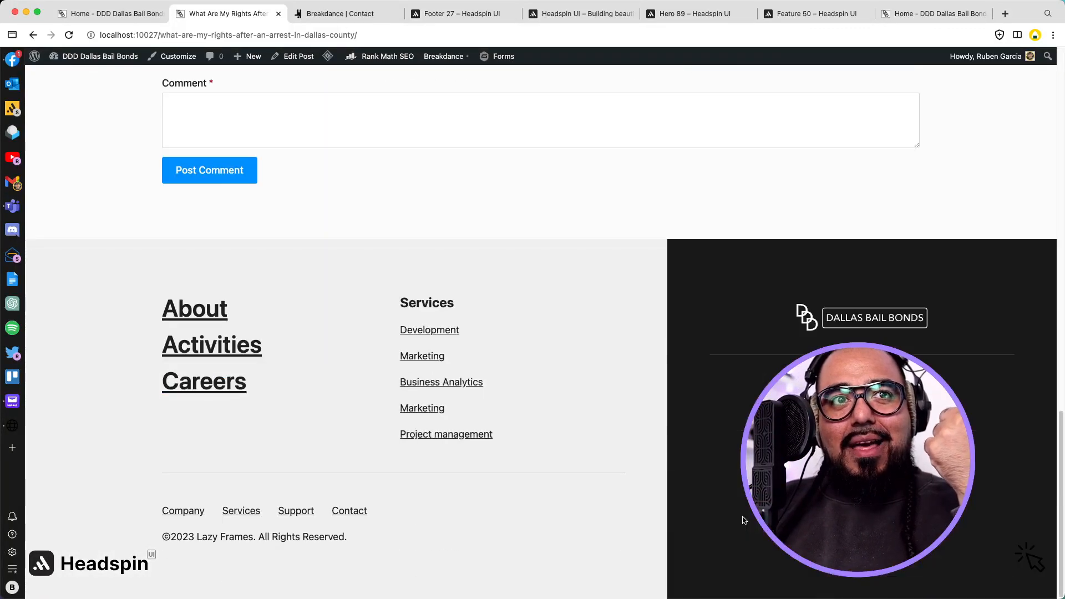
scroll(743, 519, "up", 8)
scroll(743, 520, "down", 8)
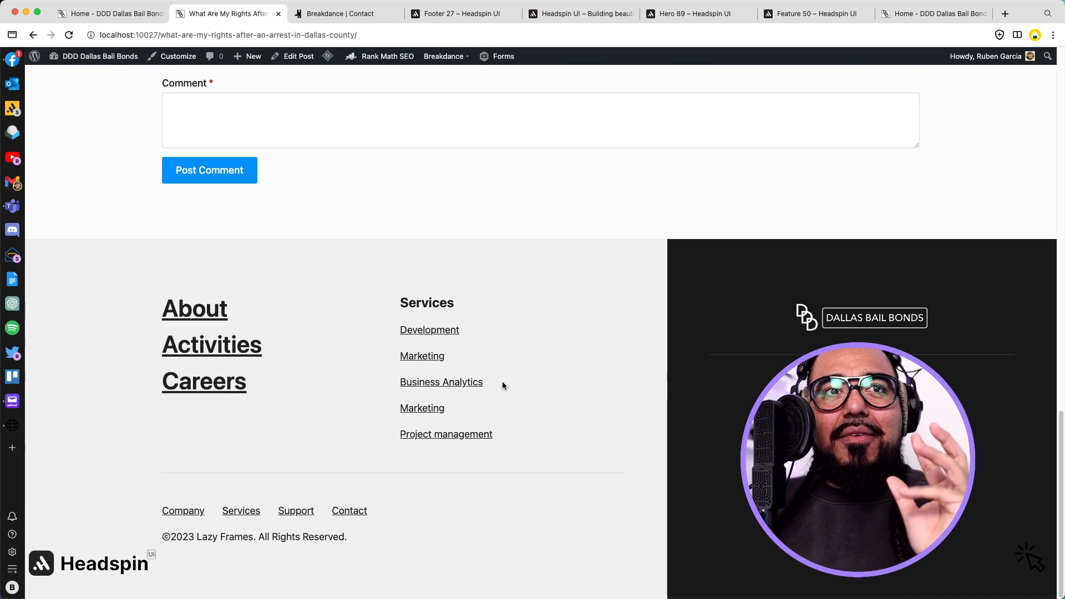
scroll(500, 180, "up", 2)
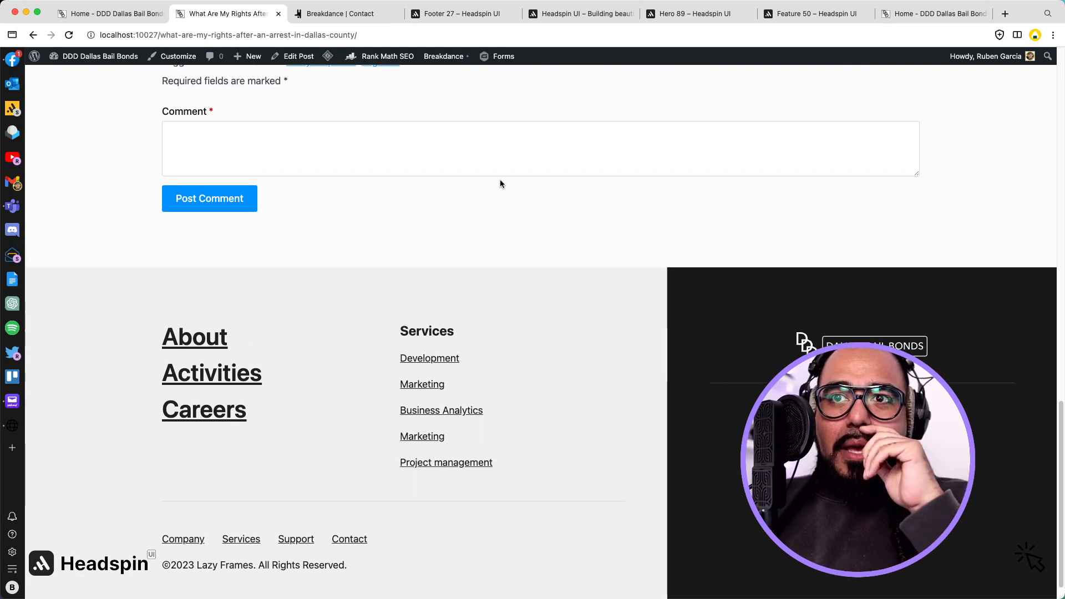
scroll(332, 524, "down", 2)
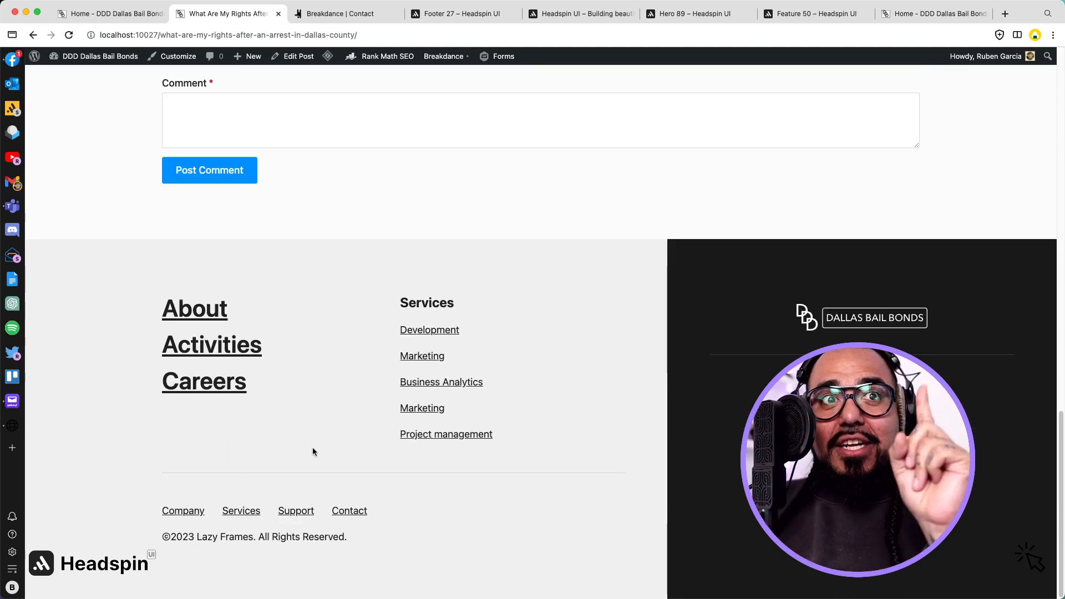
Step: Reopen the Main footer in the Breakdance builder and clear the copyright line's text
mouse_move(443, 56)
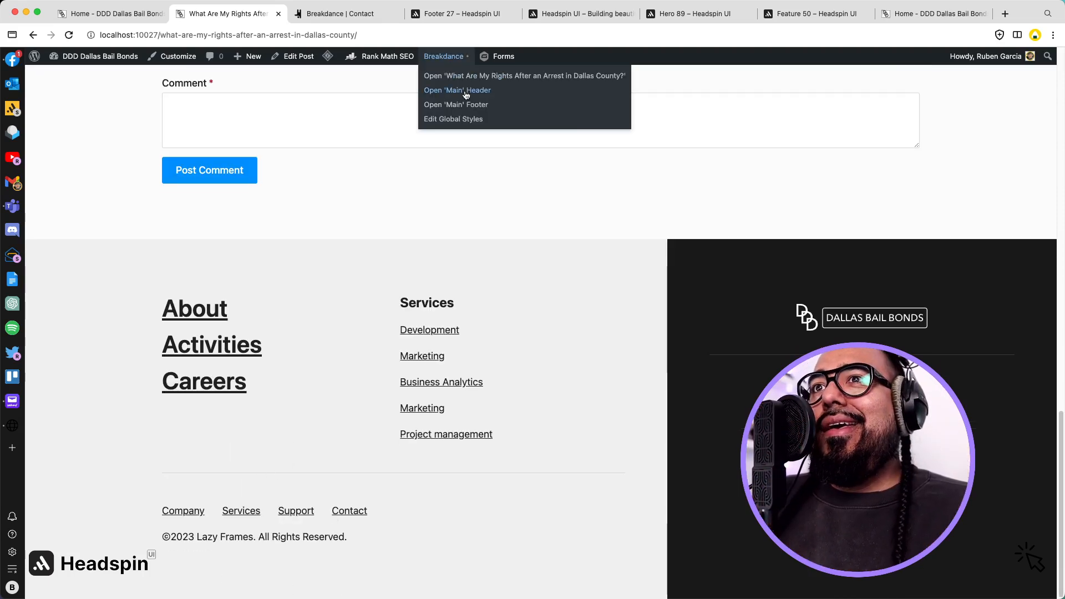
left_click(469, 104)
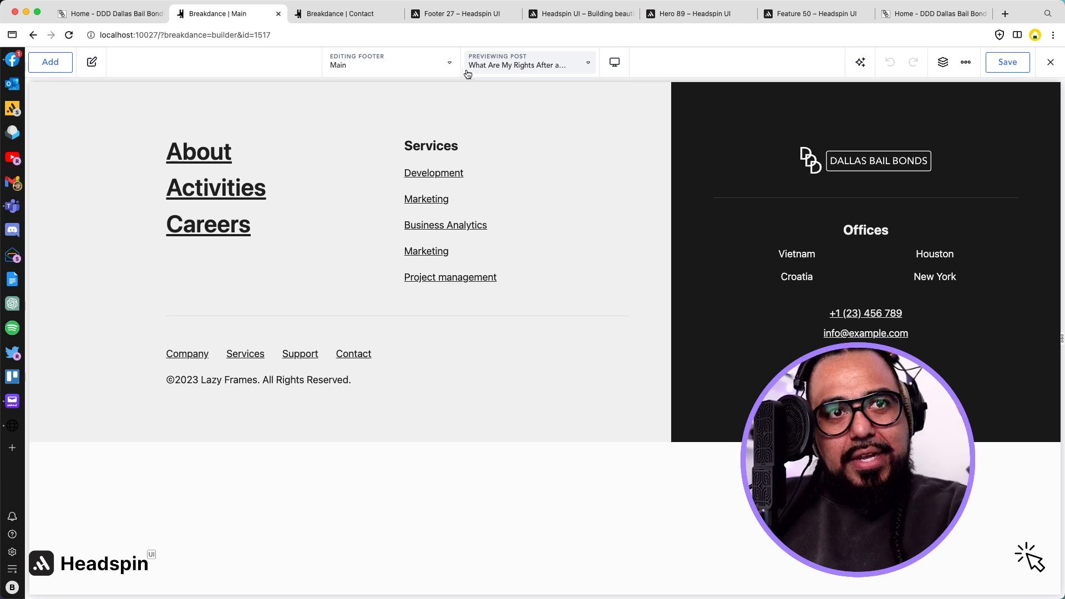
left_click(215, 382)
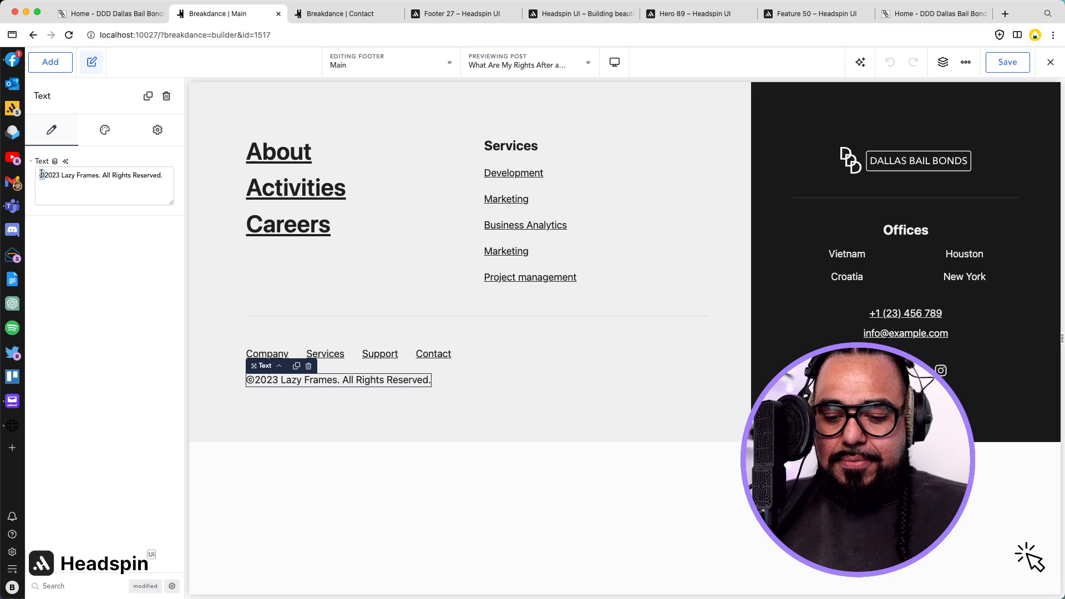
triple_click(64, 175)
key("BackSpace")
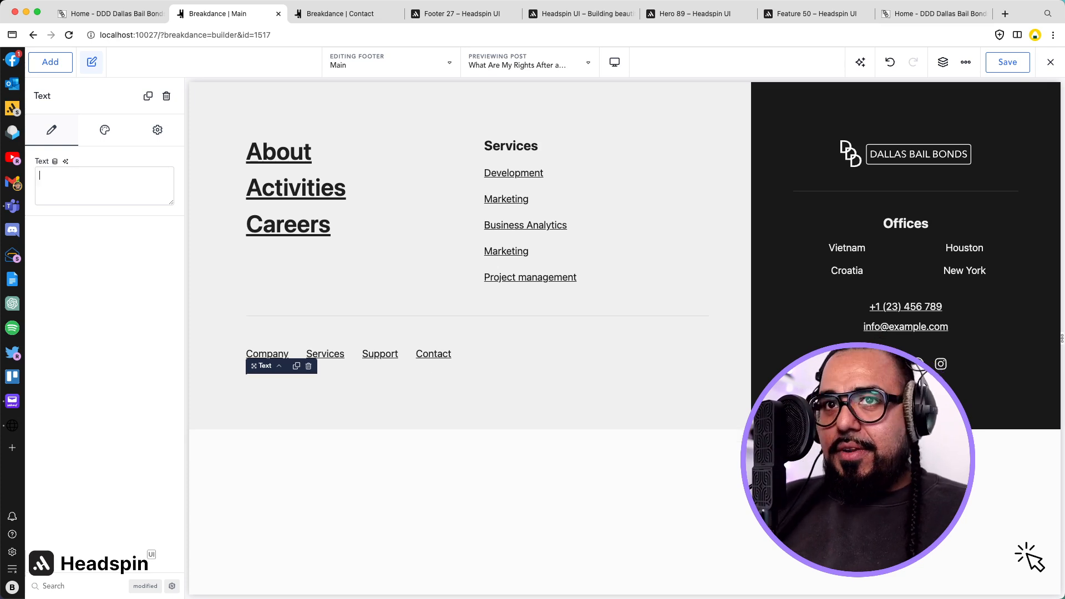
Step: Insert Post Time dynamic data into the copyright text, with type Post Modified and the custom format Y
left_click(56, 162)
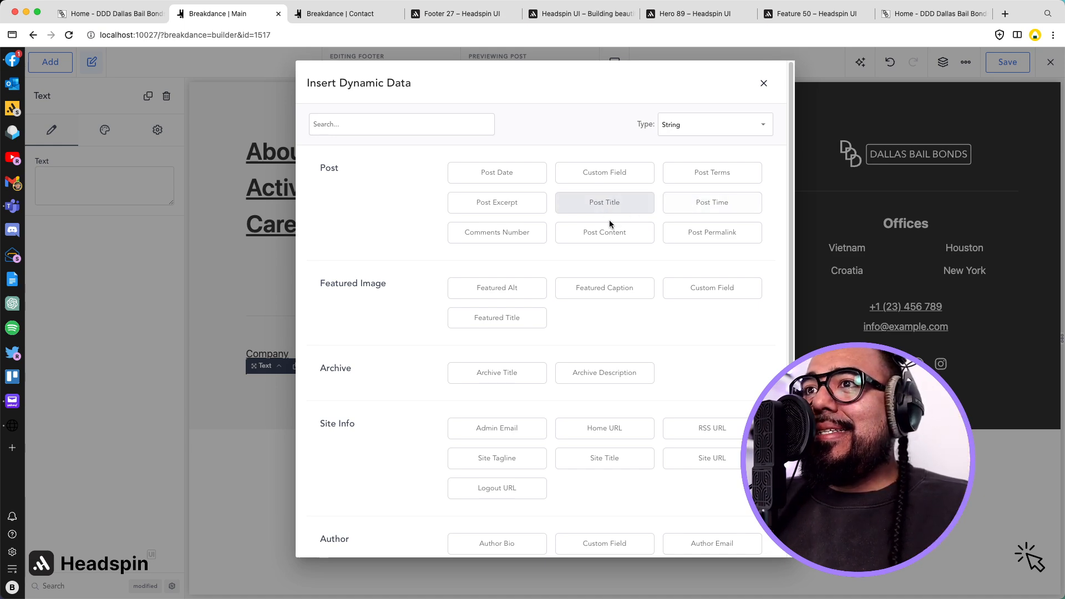
left_click(708, 203)
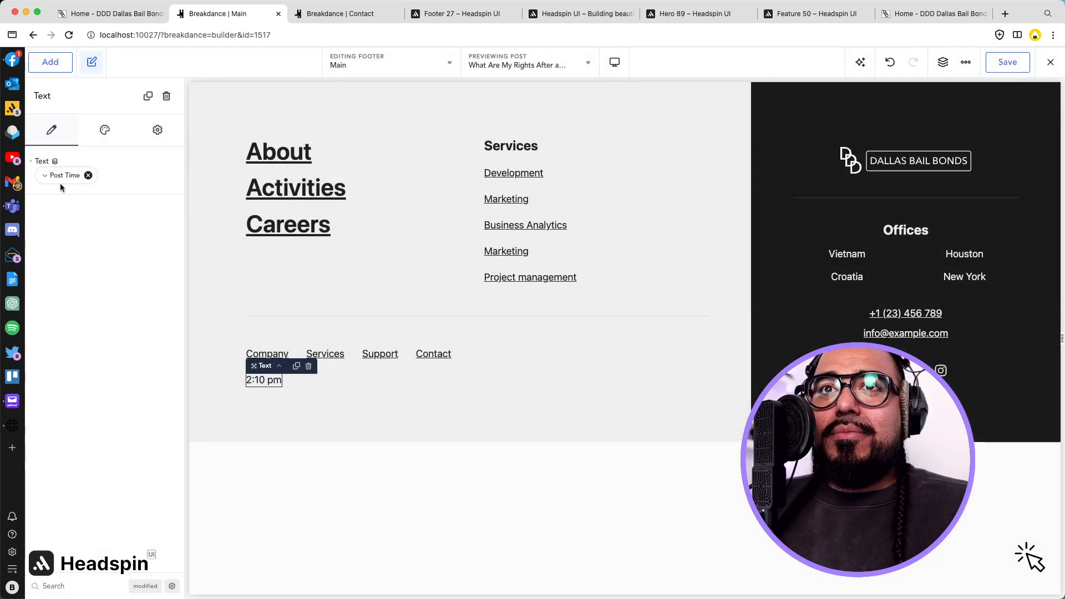
left_click(66, 176)
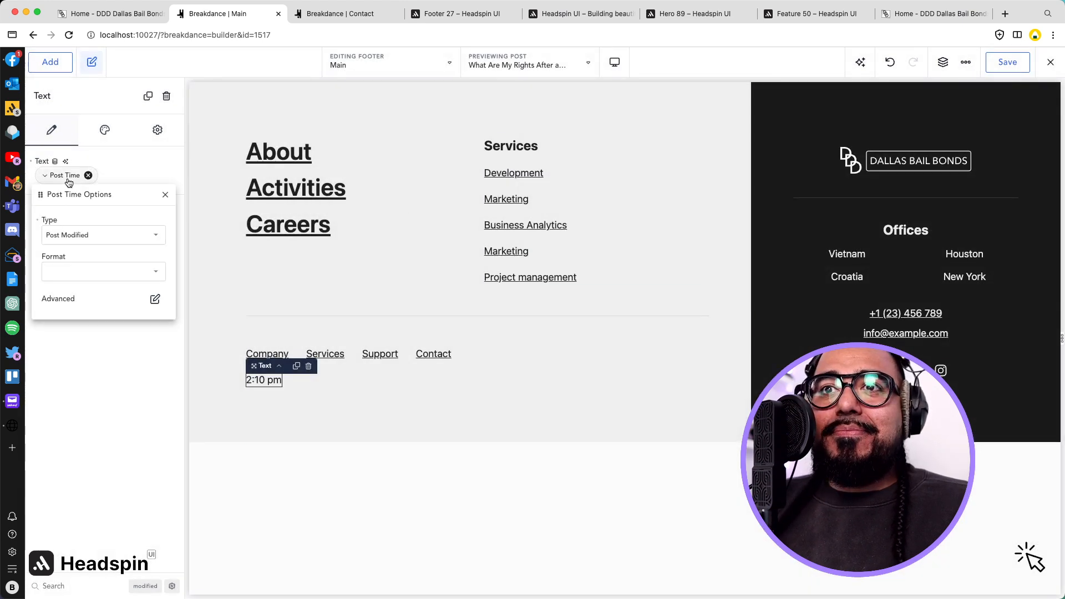
left_click(81, 243)
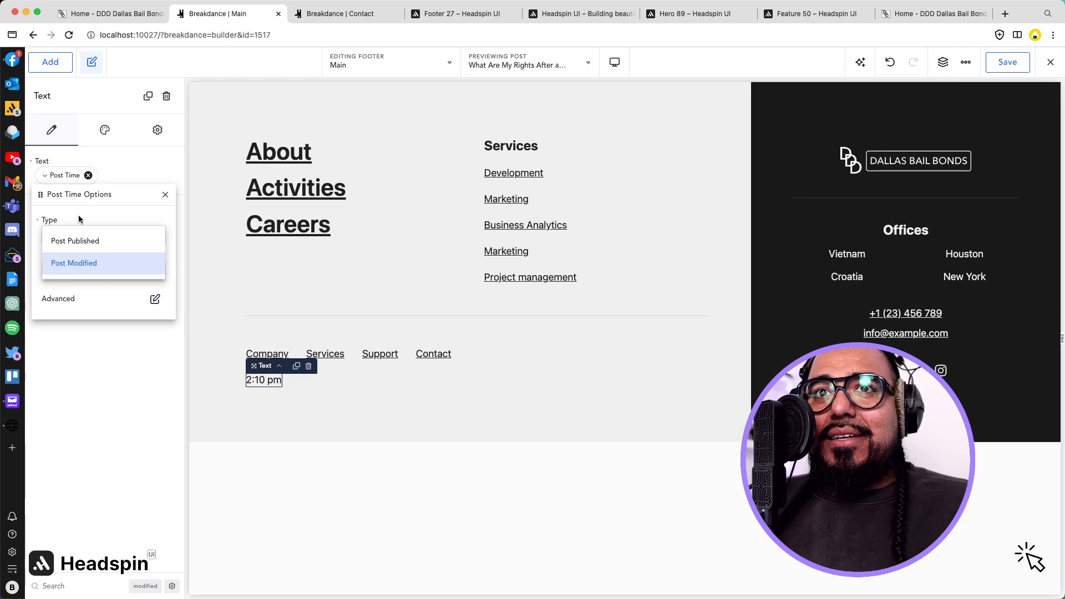
left_click(73, 263)
left_click(72, 273)
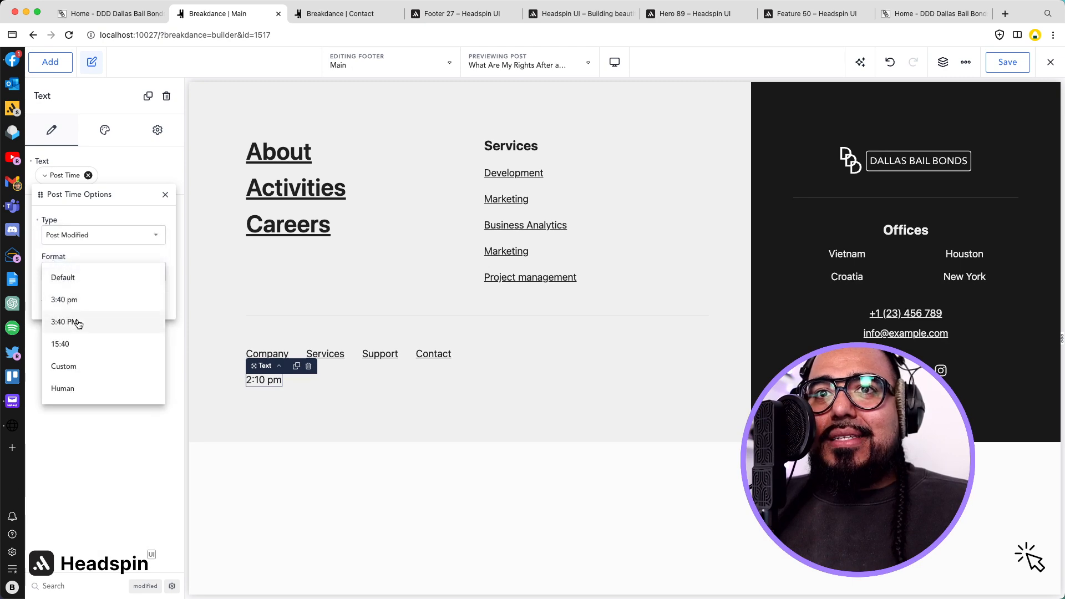
left_click(71, 371)
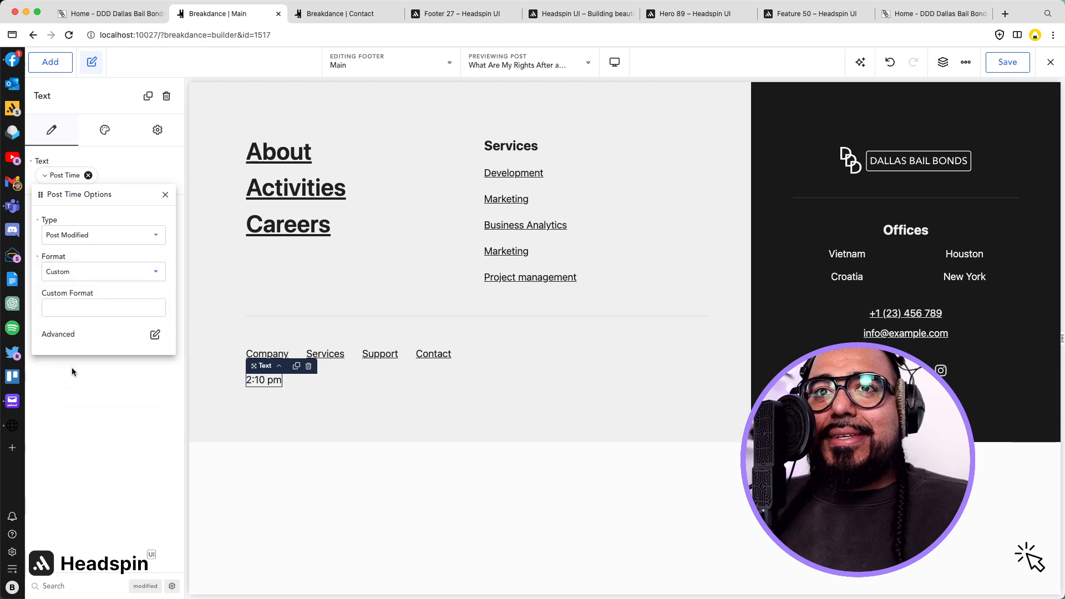
left_click(59, 302)
type("Y")
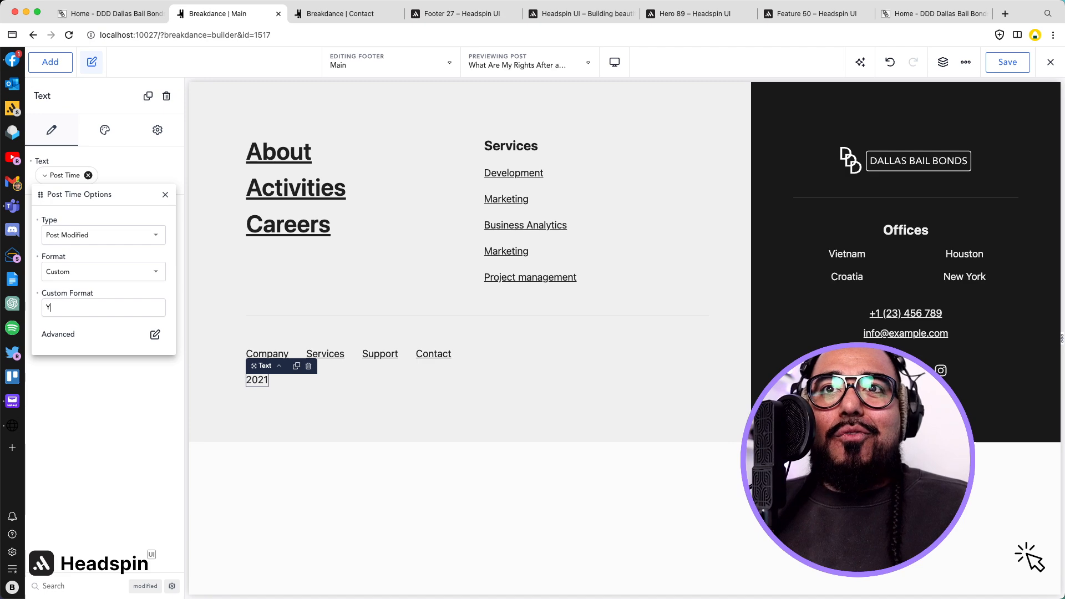
Step: Prepend "©" and append " DDD Dallas Bail Bonds" to the copyright line's Post Time dynamic data
left_click(155, 335)
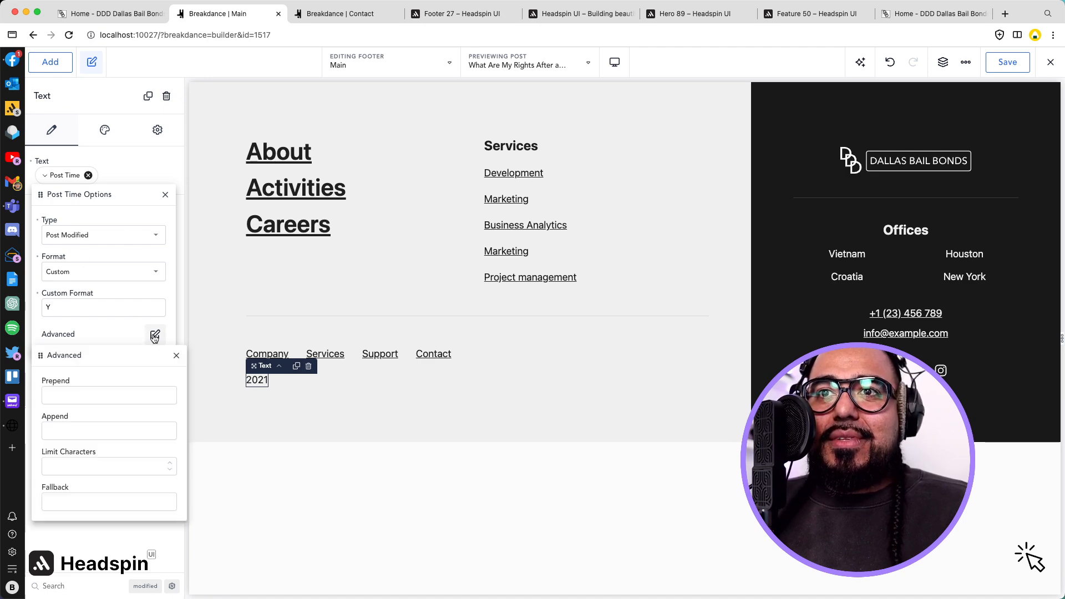
left_click(69, 390)
type("©")
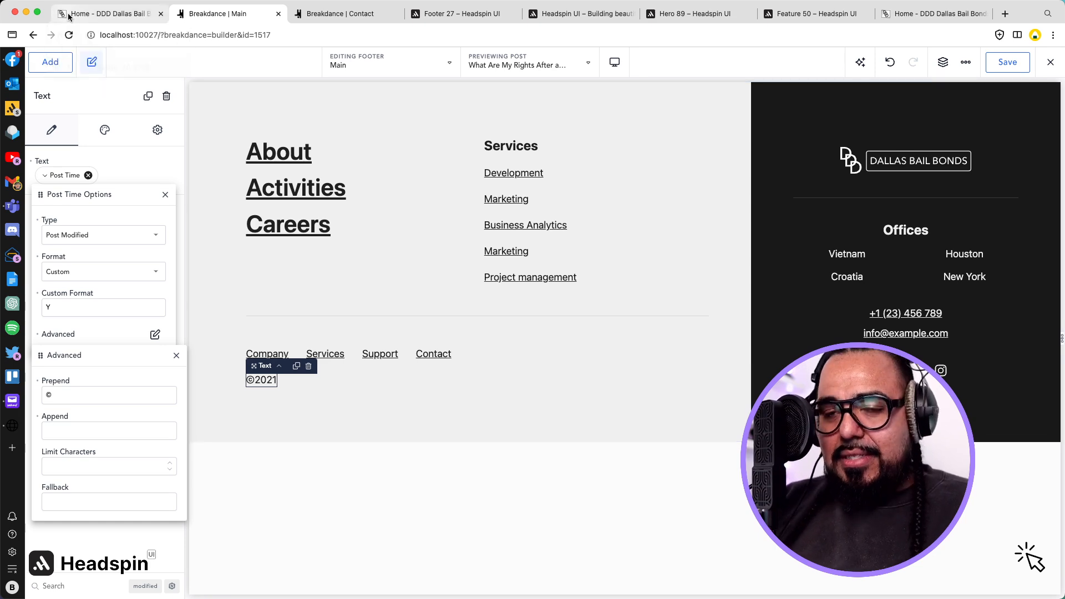
type(" DDD D")
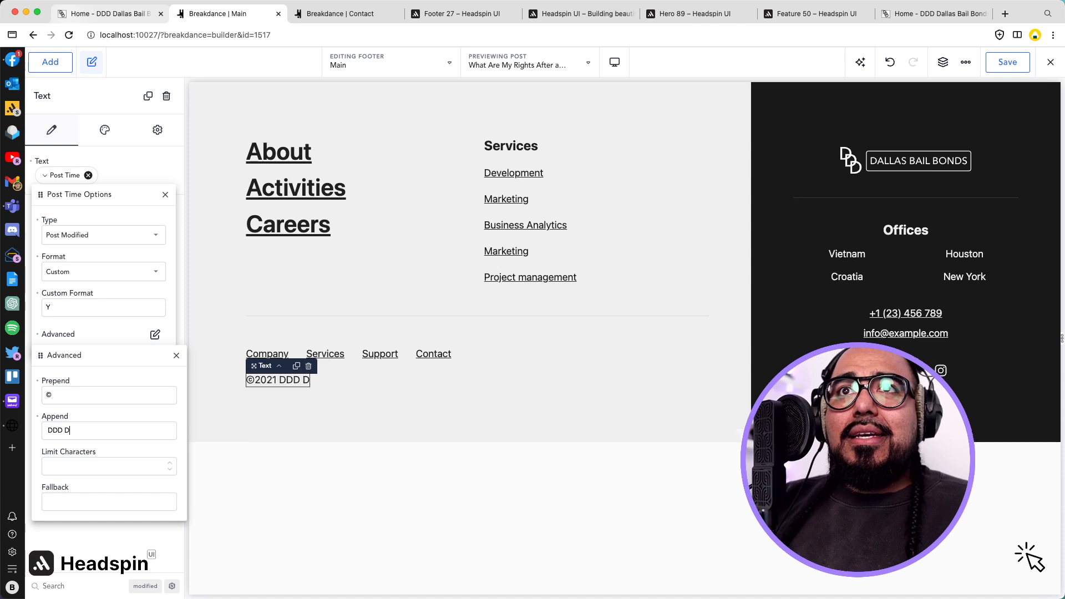
type("allas Ba")
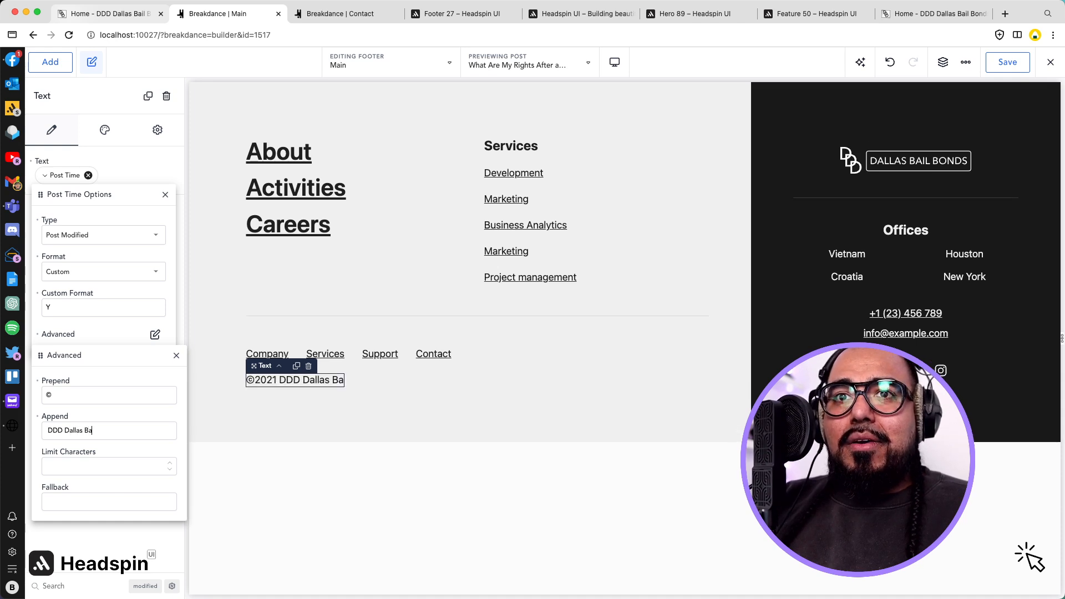
type("il B")
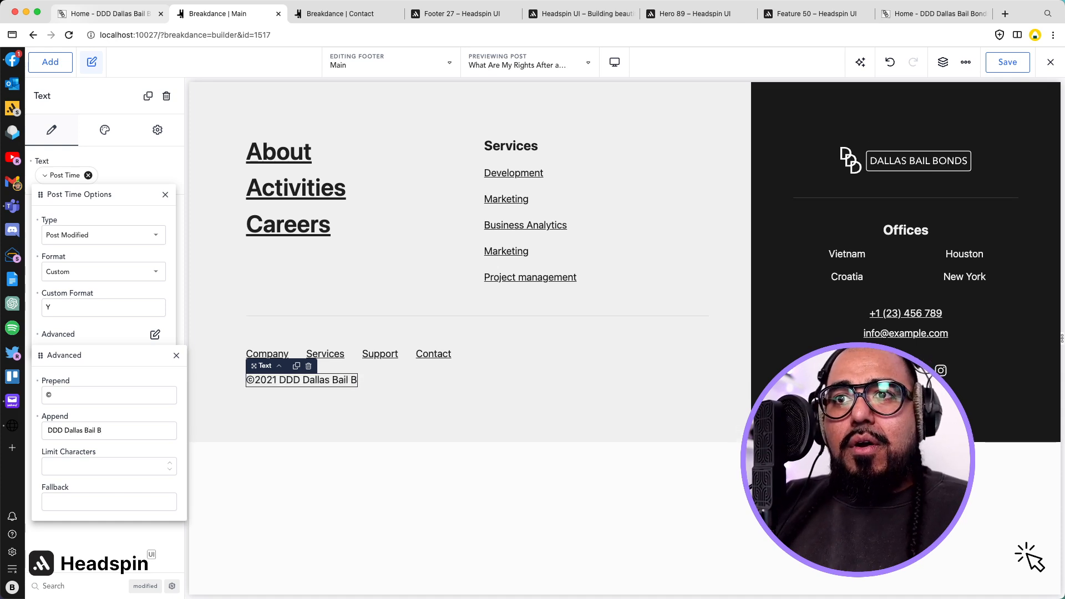
type("ond")
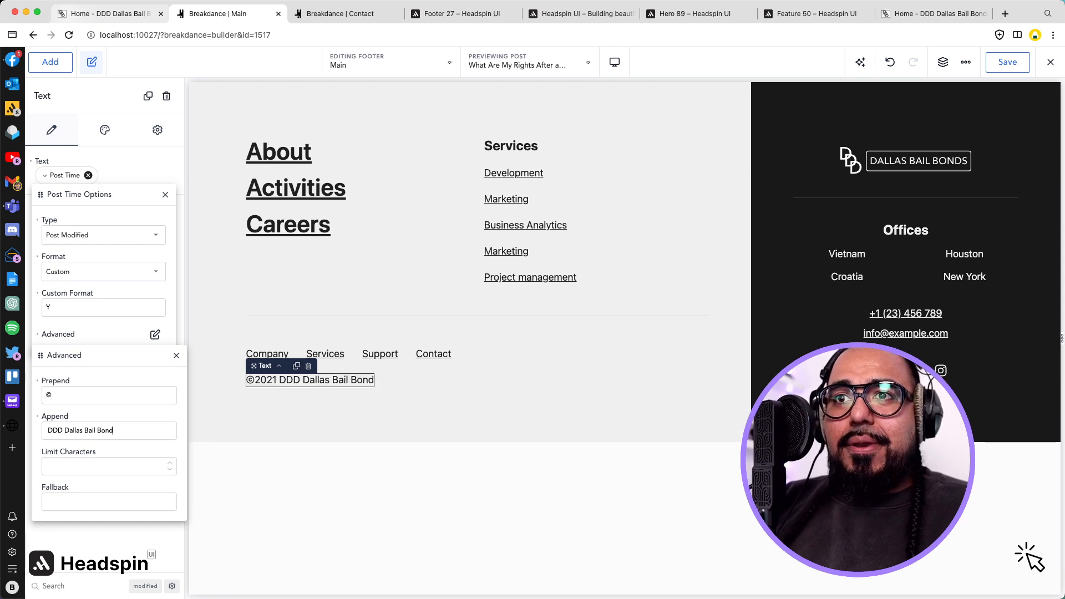
type("s")
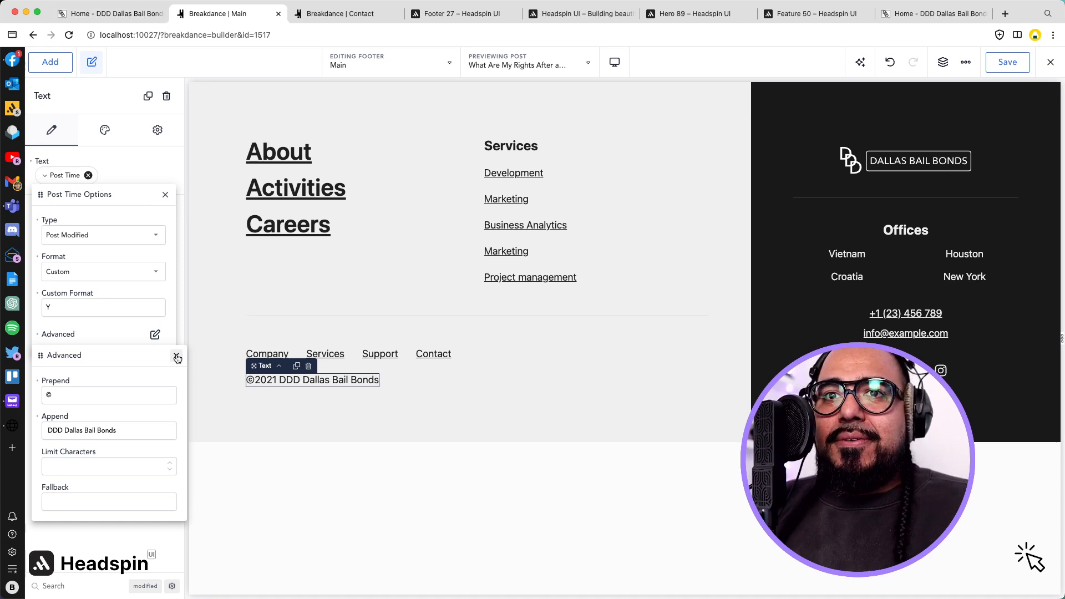
left_click(177, 356)
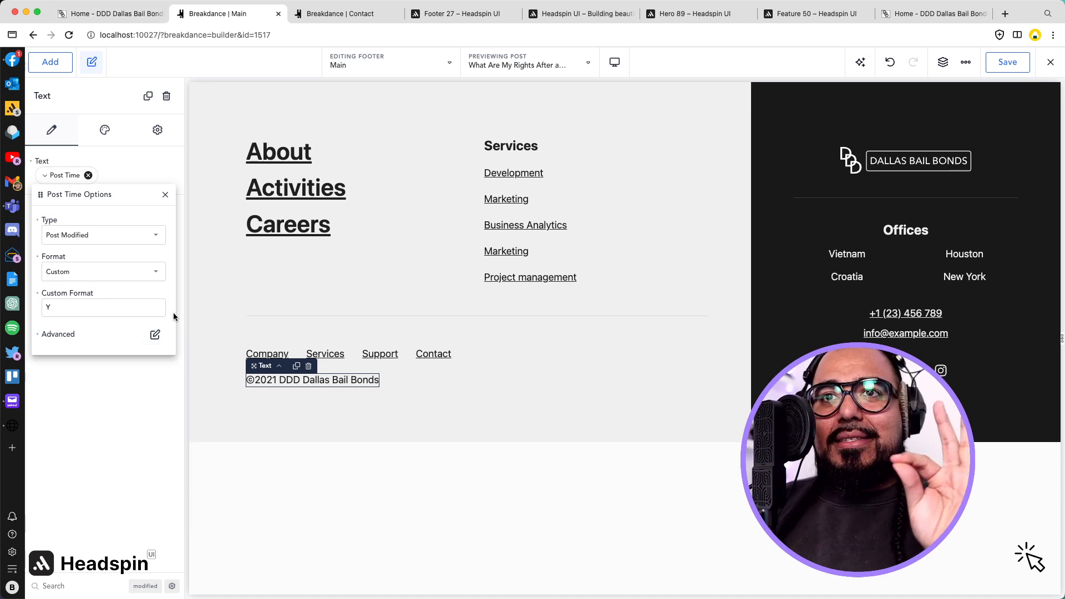
left_click(165, 194)
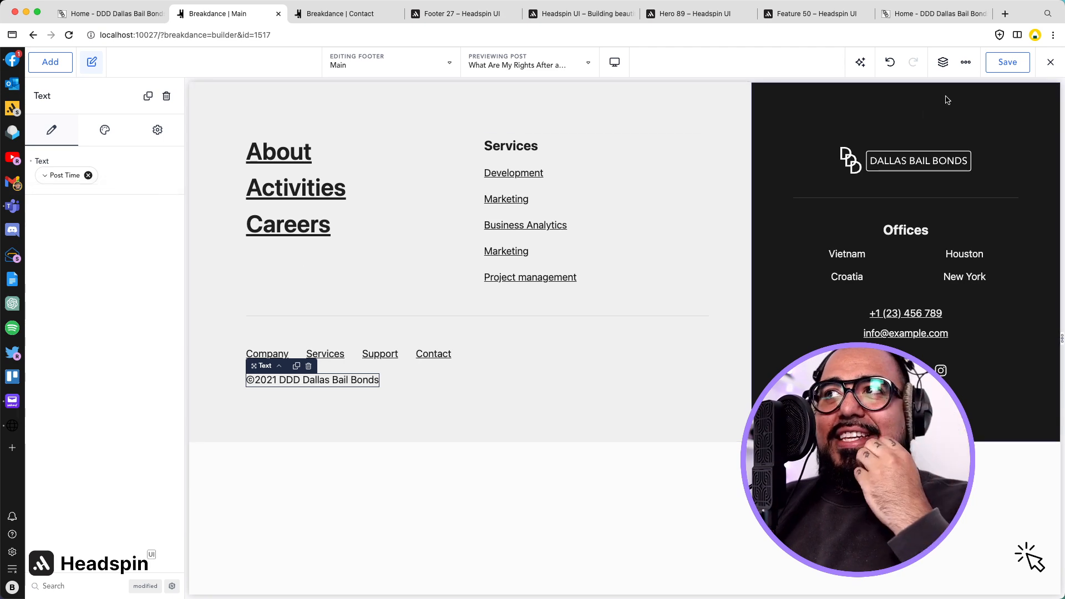
Step: Save the Main footer and check its copyright line at the end of the frontend post
left_click(1010, 63)
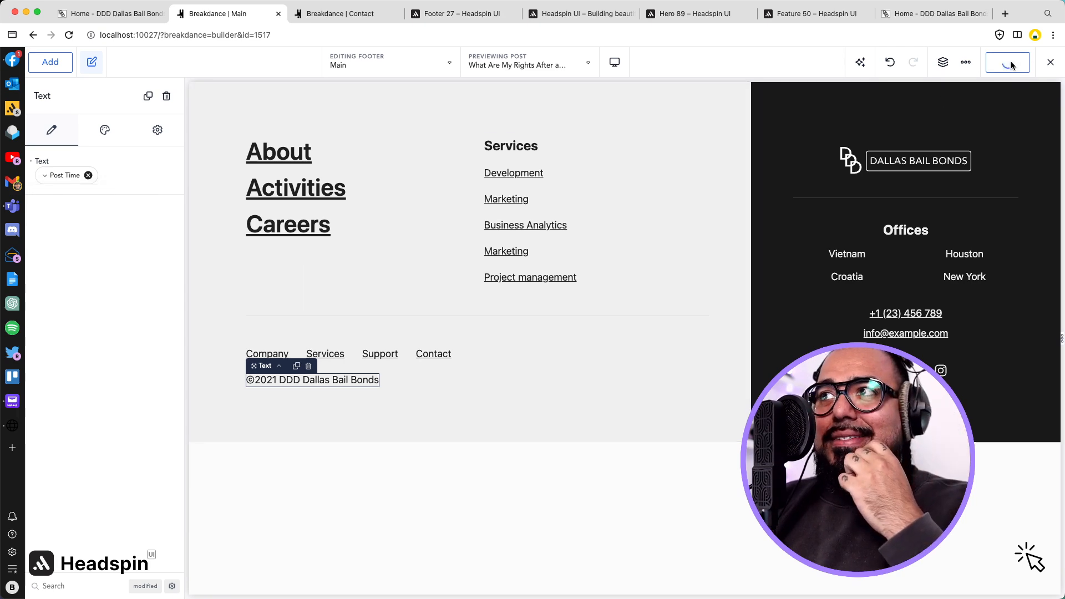
left_click(1050, 63)
left_click(1018, 89)
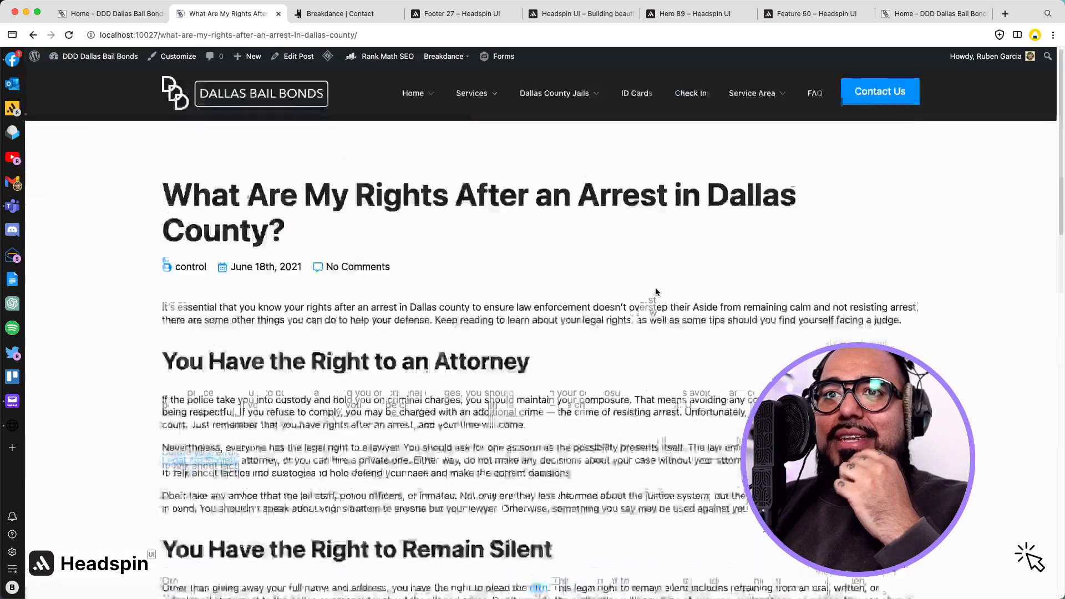
scroll(654, 288, "down", 20)
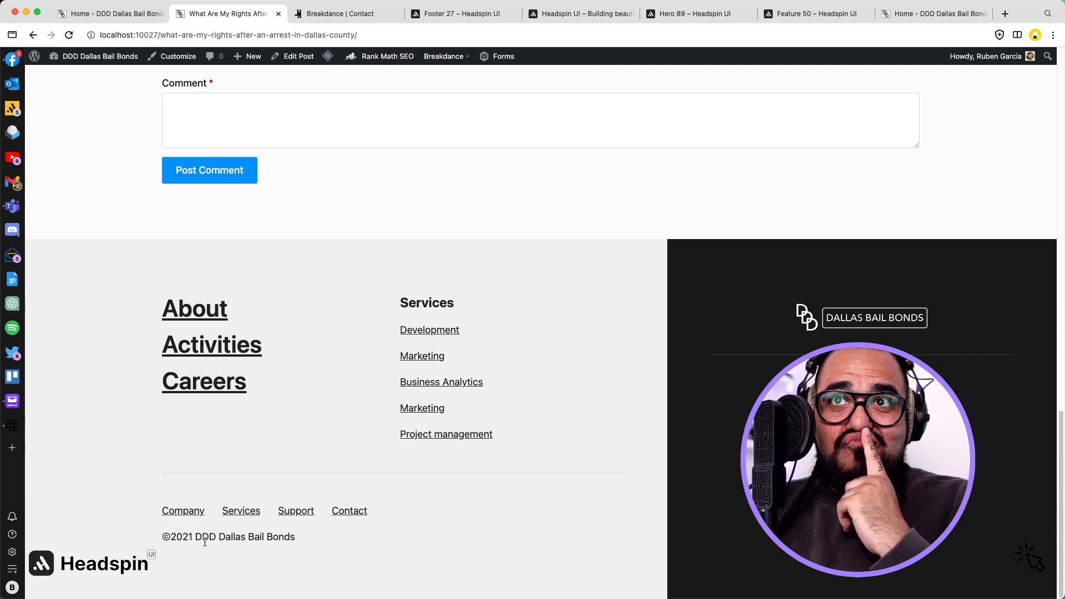
Step: Reopen the Main footer in the builder and review the copyright text's Post Time options, including the advanced prepend and append settings
mouse_move(443, 56)
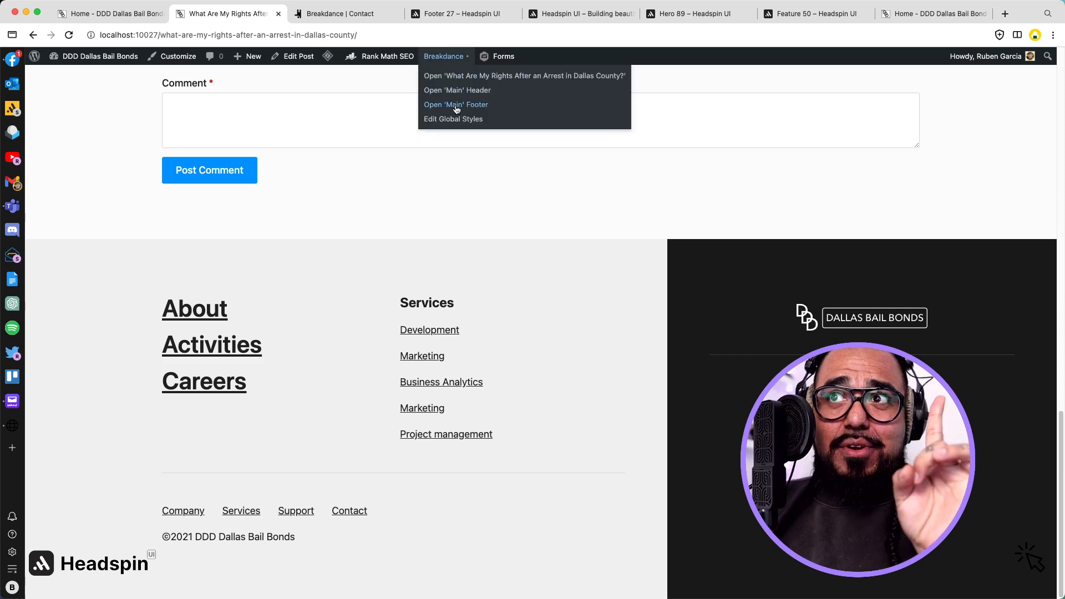
left_click(455, 105)
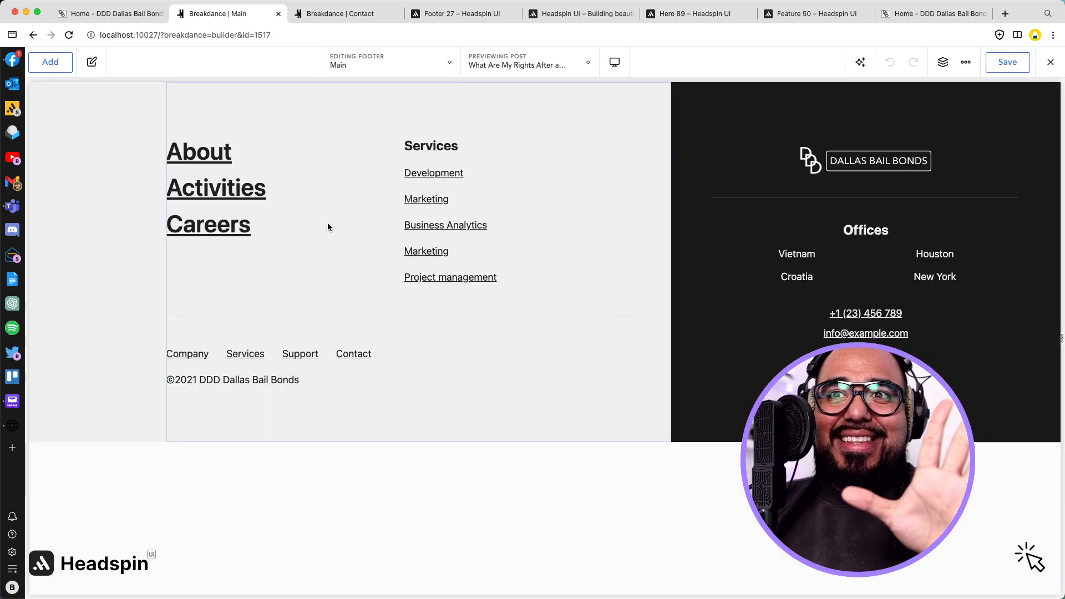
left_click(188, 392)
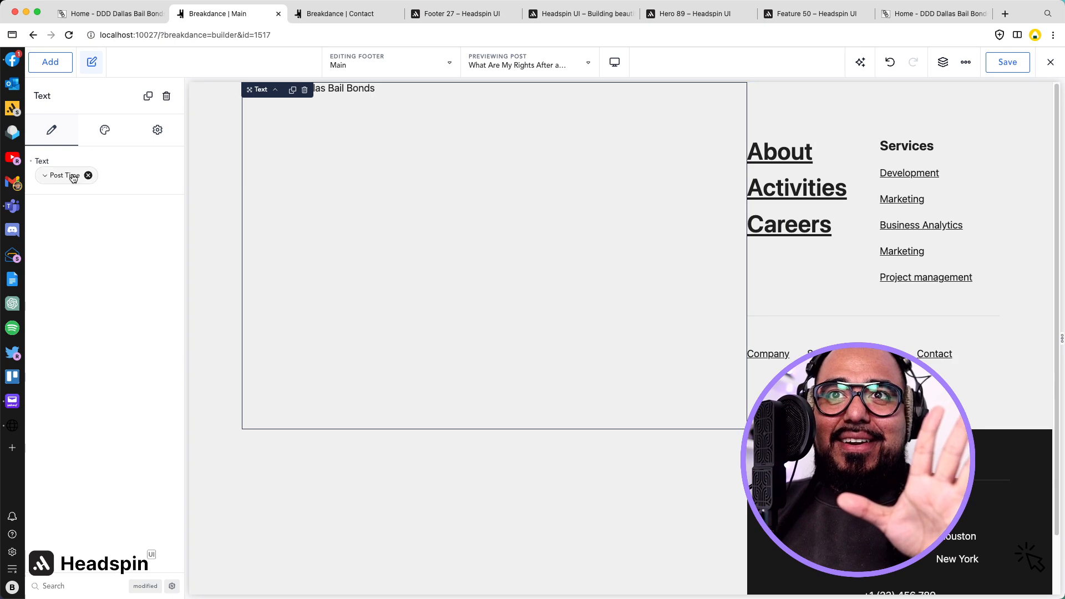
left_click(73, 176)
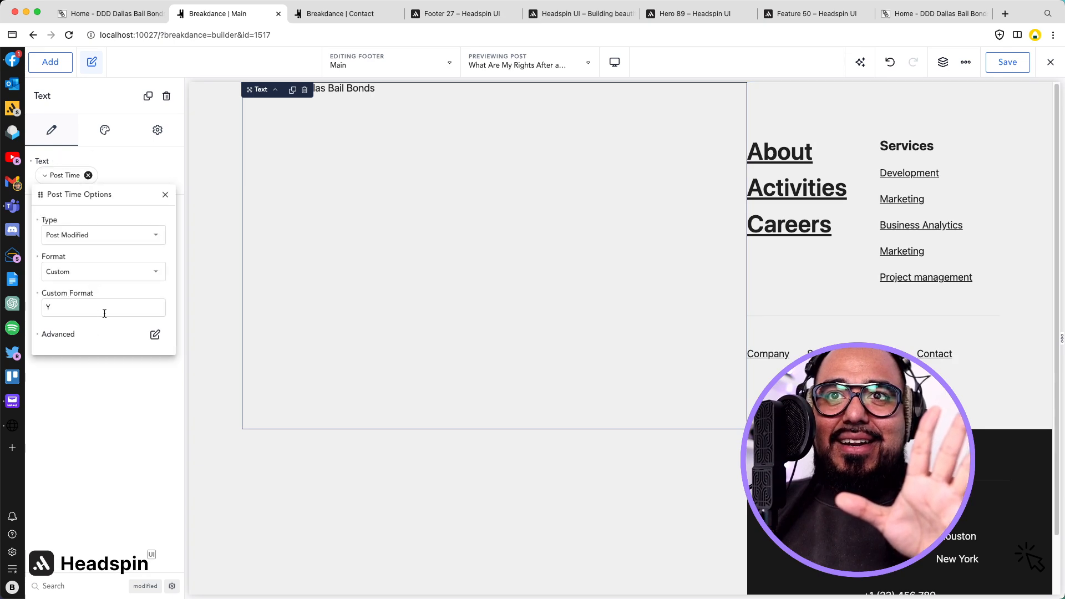
left_click(155, 335)
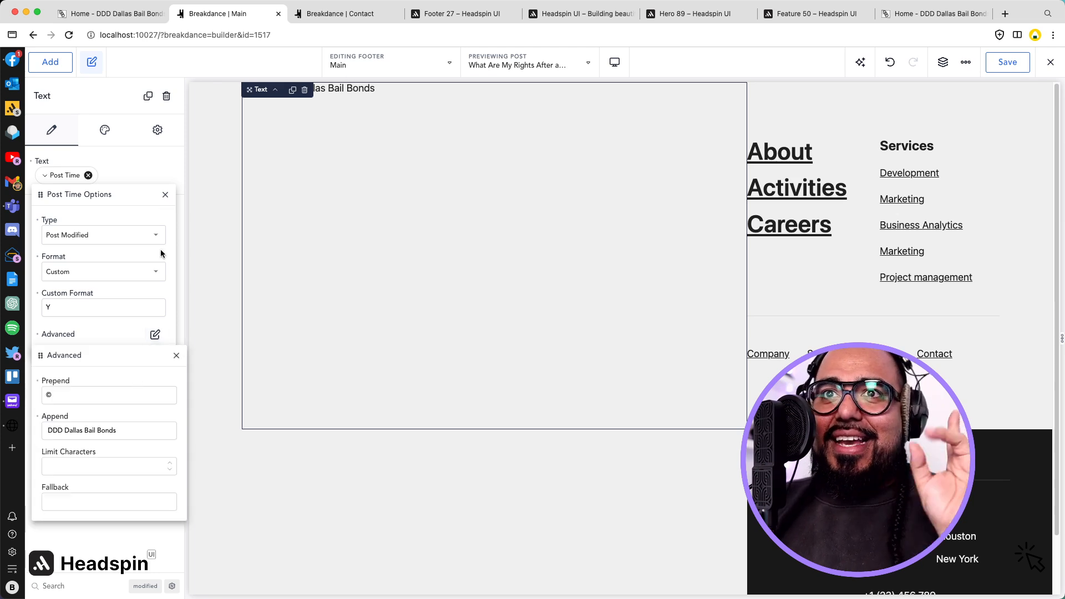
left_click(177, 355)
left_click(166, 196)
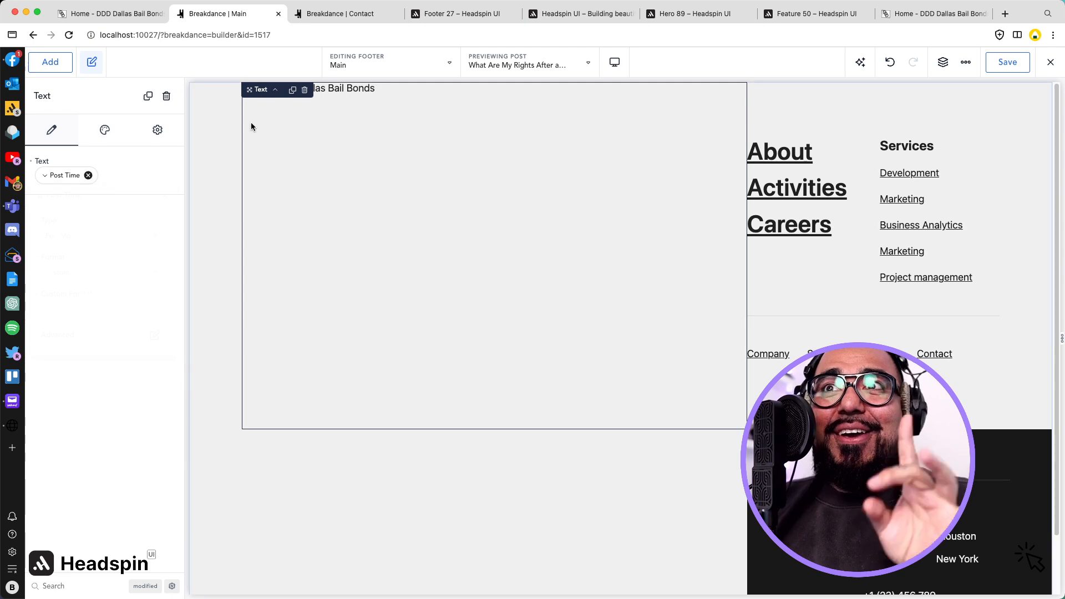
Step: Examine the footer and its copyright line on the reference site's home page at localhost:8881, and return to the Main footer builder
left_click(338, 13)
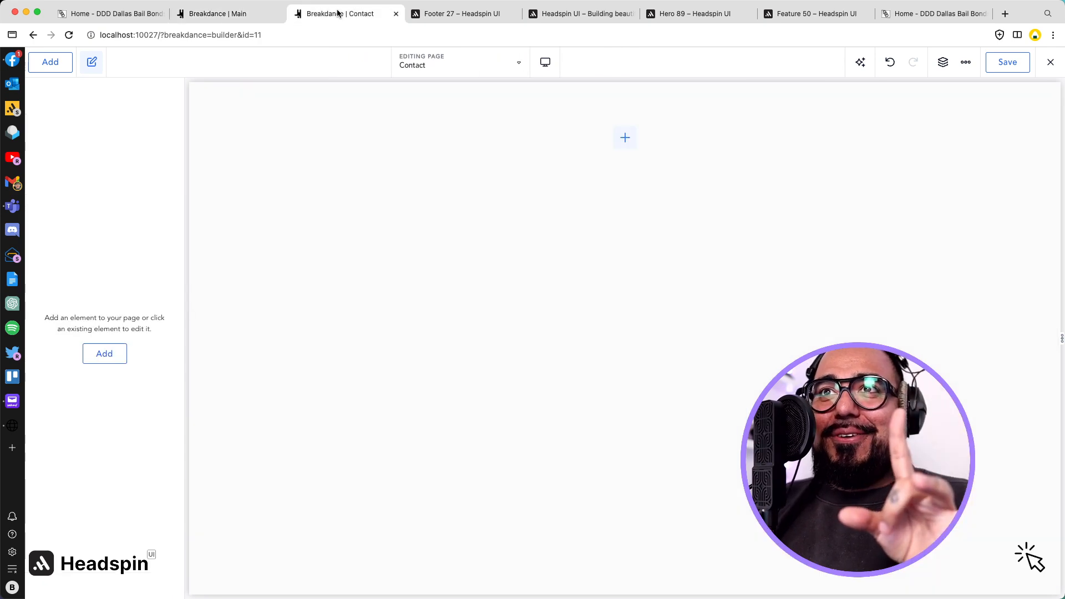
left_click(232, 13)
left_click(913, 14)
scroll(798, 306, "down", 10)
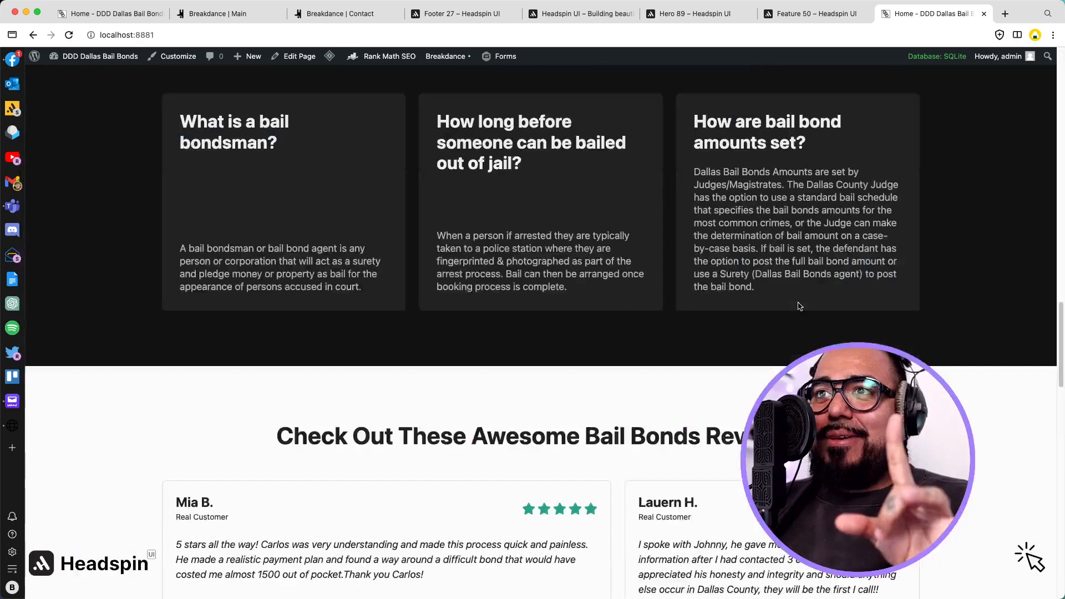
scroll(1007, 270, "down", 8)
scroll(1007, 271, "down", 10)
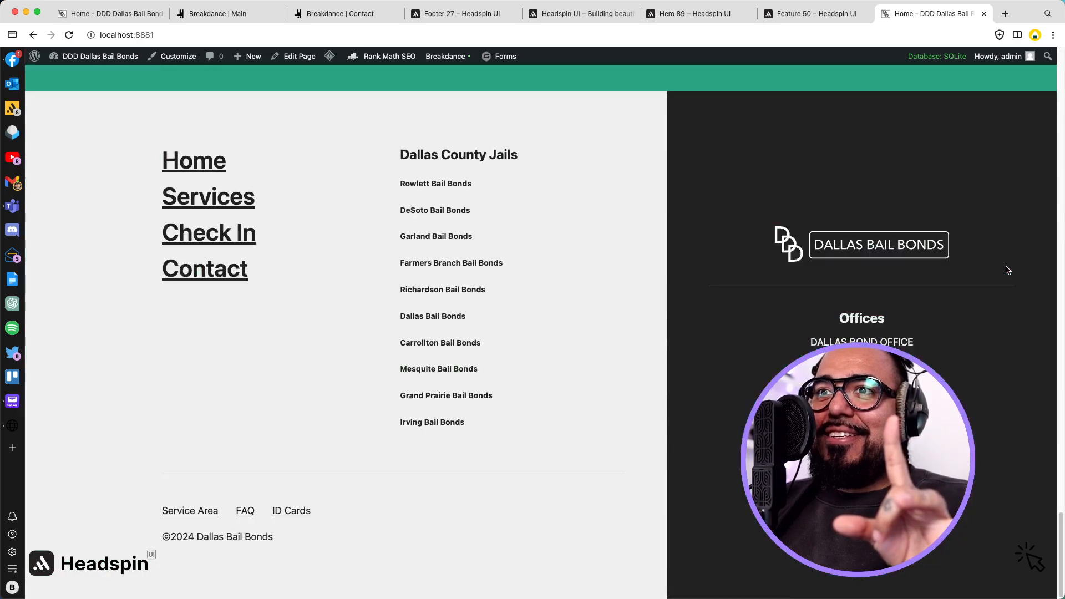
left_click_drag(146, 542, 251, 541)
left_click(311, 545)
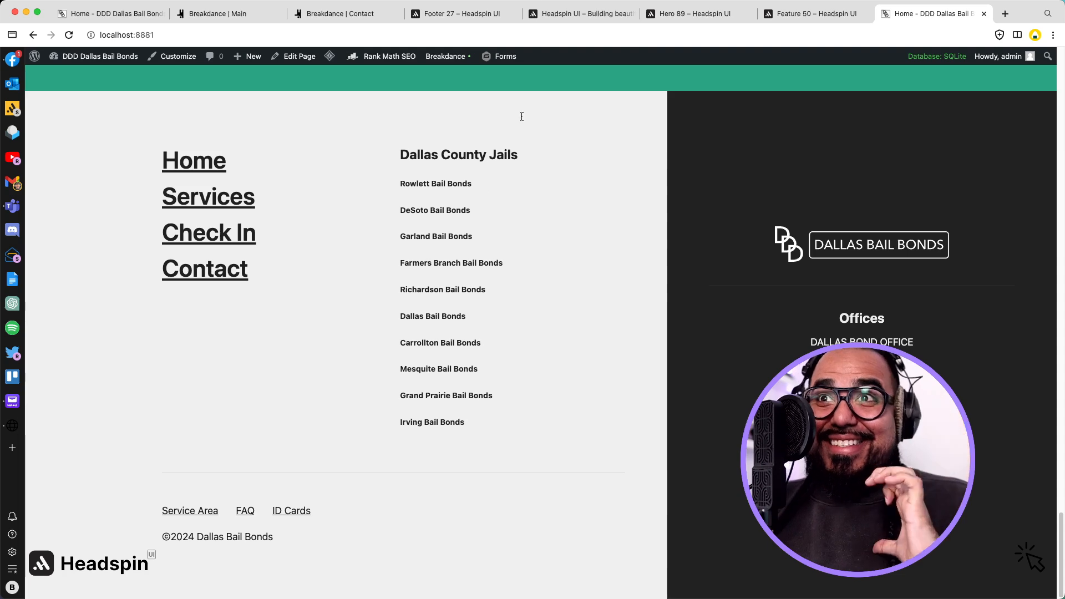
left_click(230, 15)
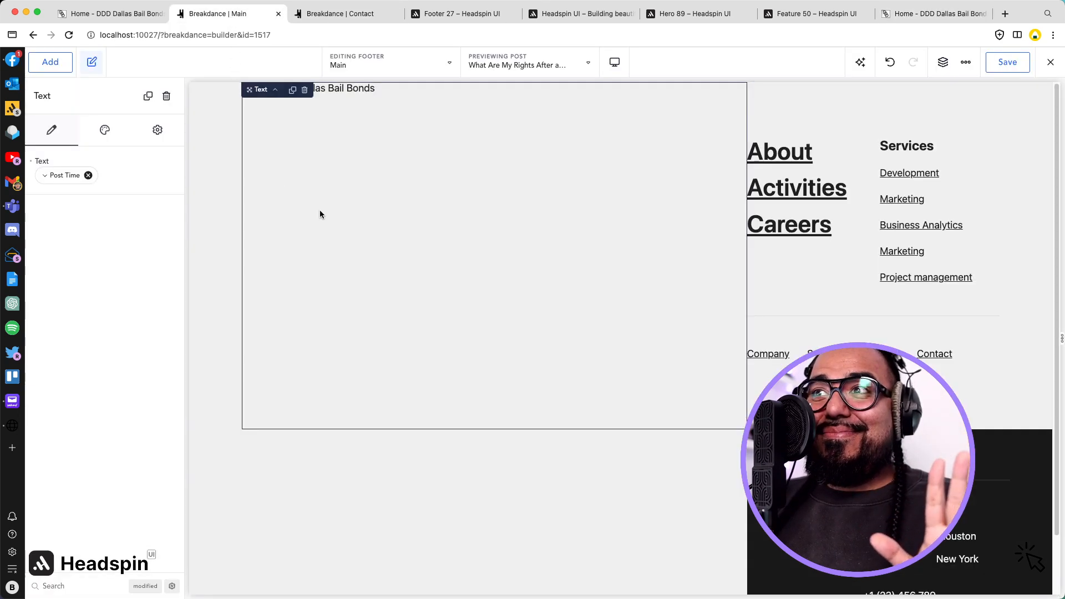
Step: Undo the accidental move of the copyright text, save the Main footer and exit to the frontend post
left_click(200, 309)
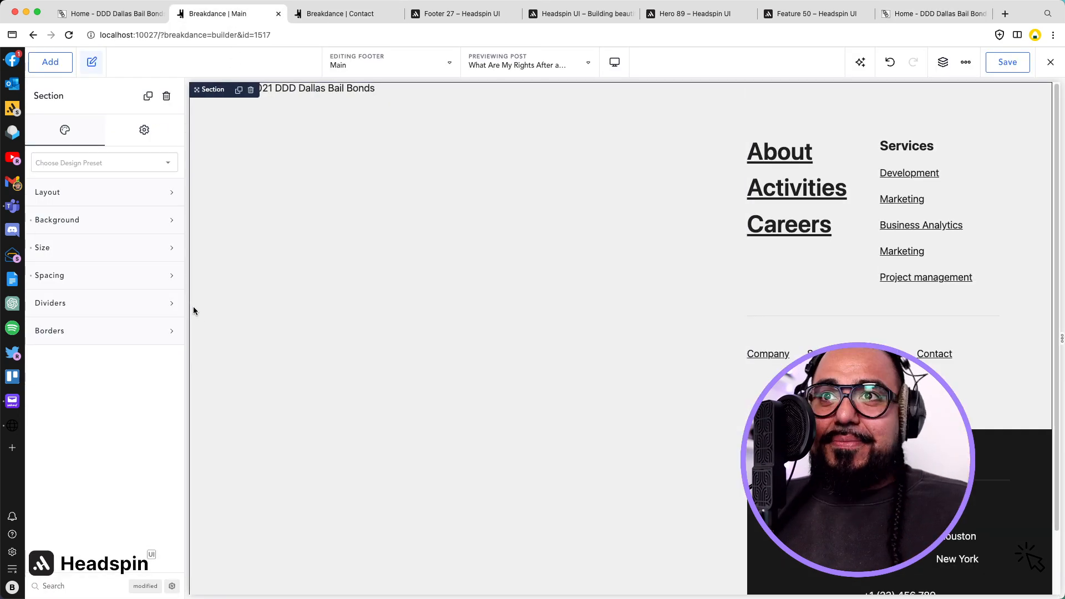
key("super+z")
left_click(1007, 63)
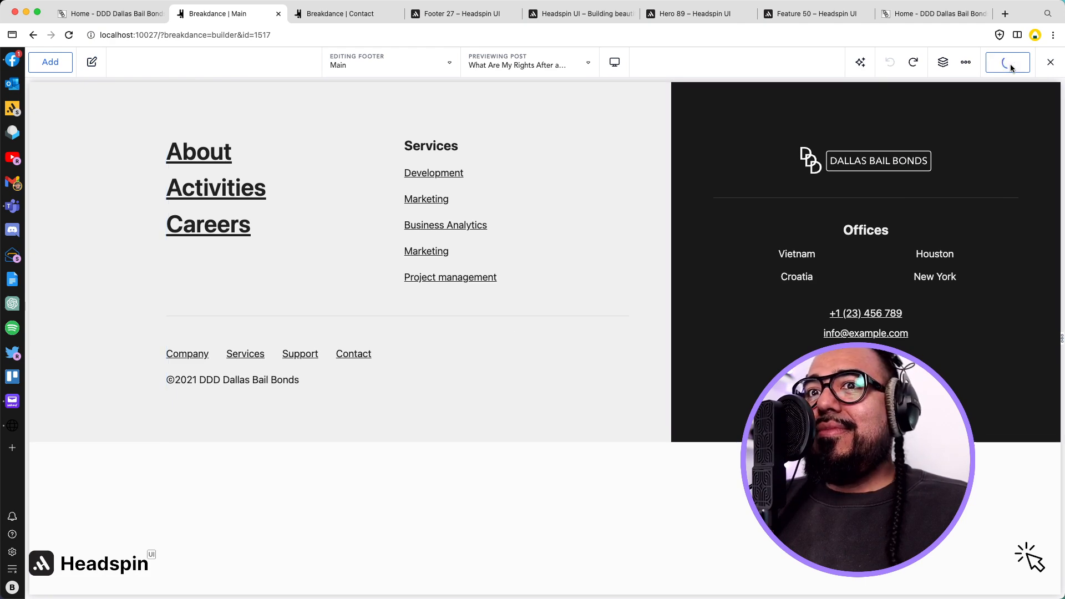
left_click(1051, 71)
left_click(1033, 88)
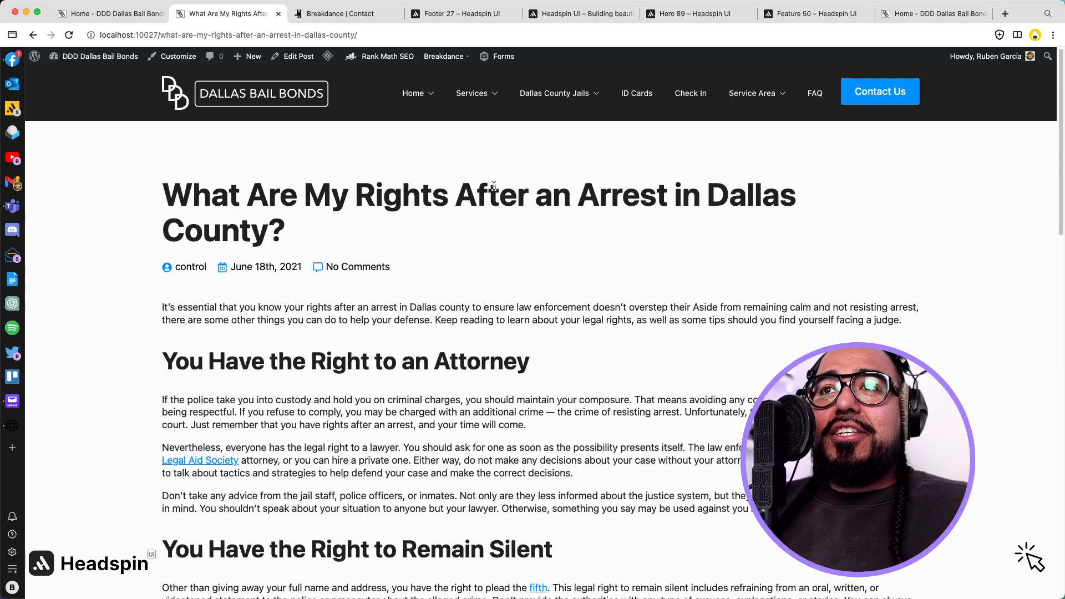
Step: Browse the Misdemeanors and Felonies service pages and the Carrollton jail page, examining their content under the site header
mouse_move(475, 110)
left_click(477, 142)
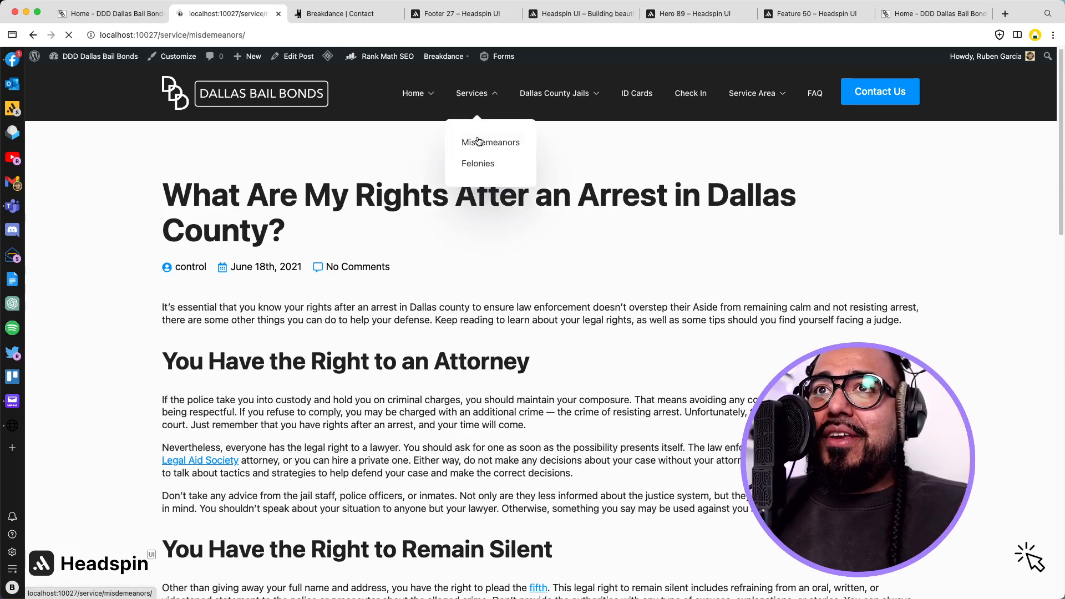
scroll(475, 223, "down", 5)
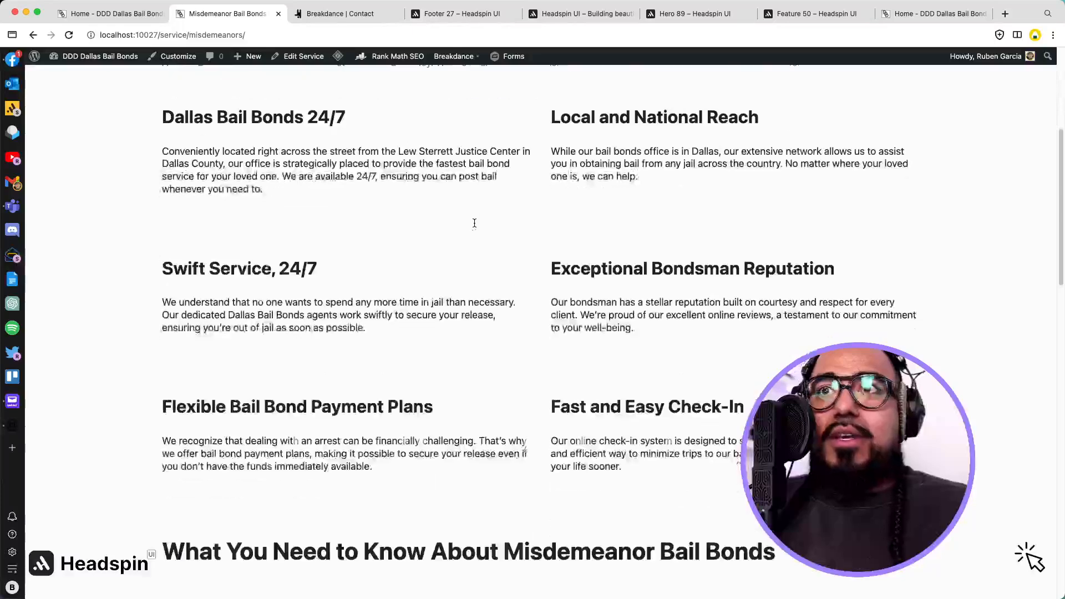
scroll(475, 223, "up", 5)
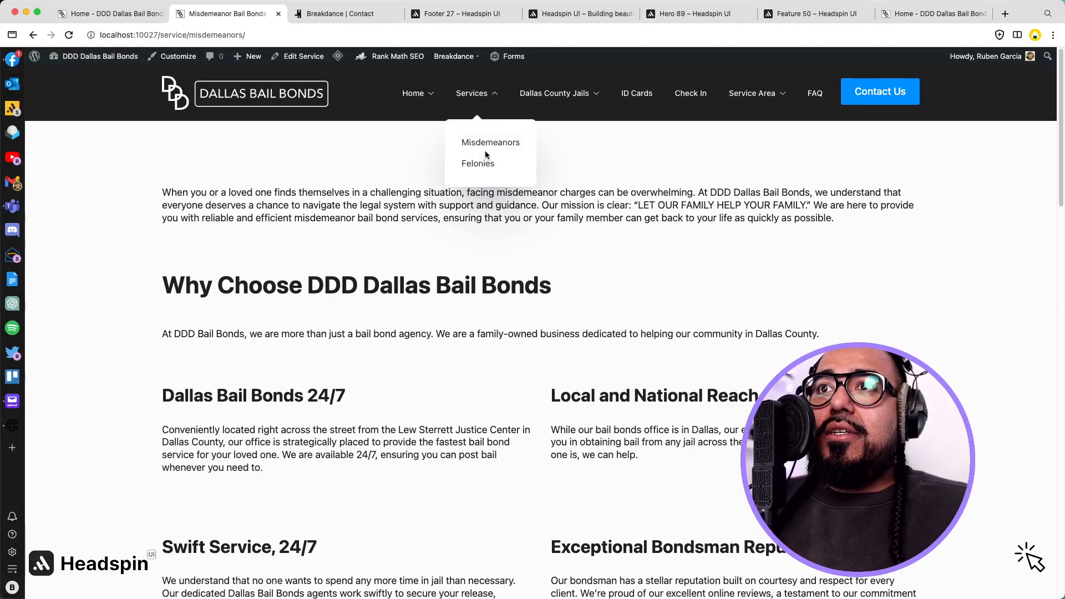
left_click(487, 165)
mouse_move(555, 97)
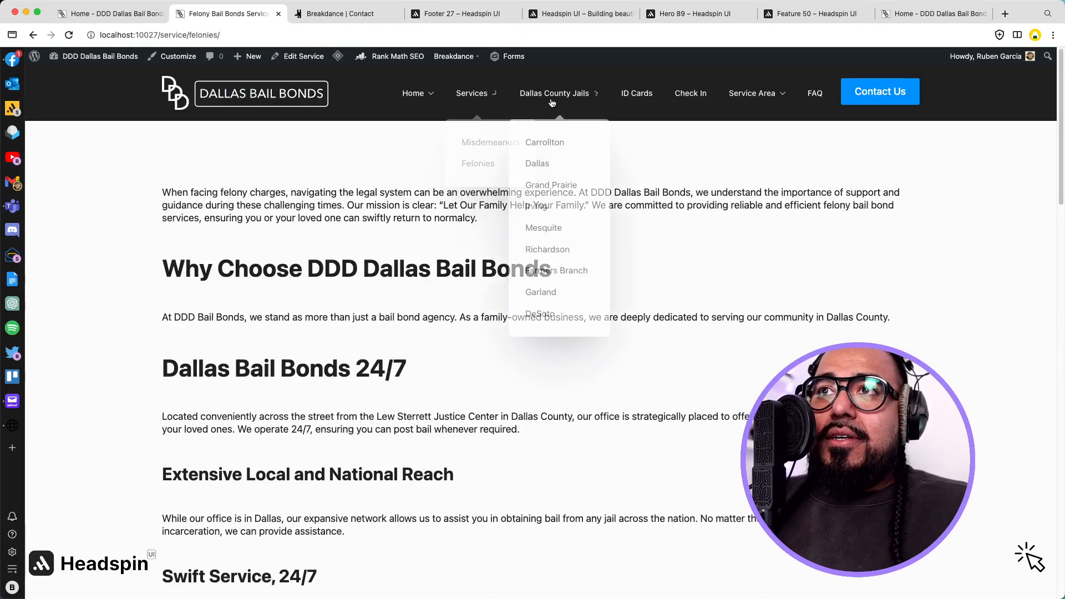
left_click(550, 143)
scroll(555, 216, "down", 5)
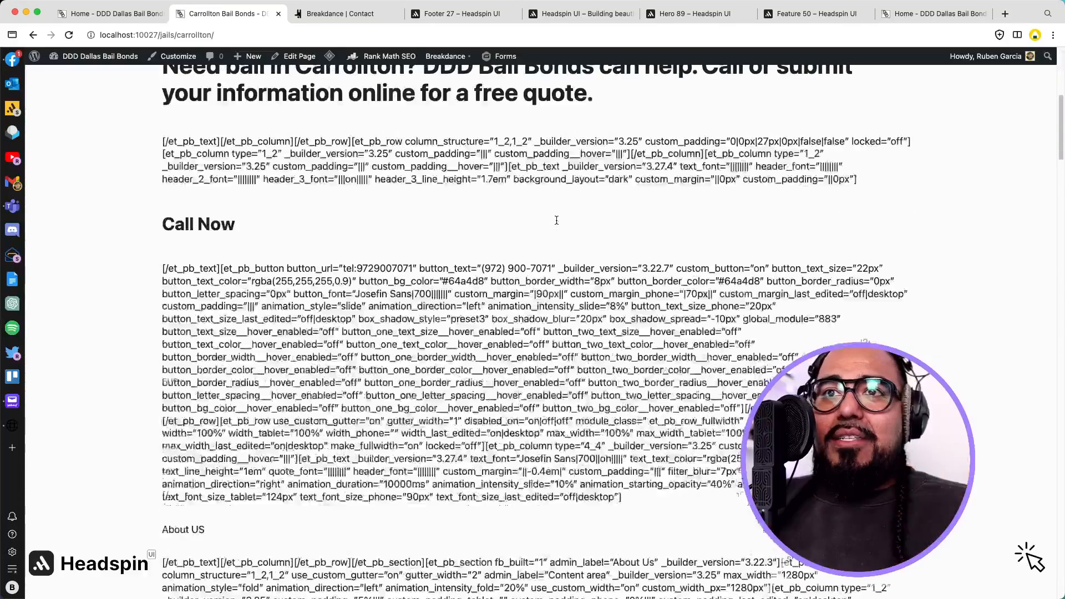
scroll(555, 216, "up", 5)
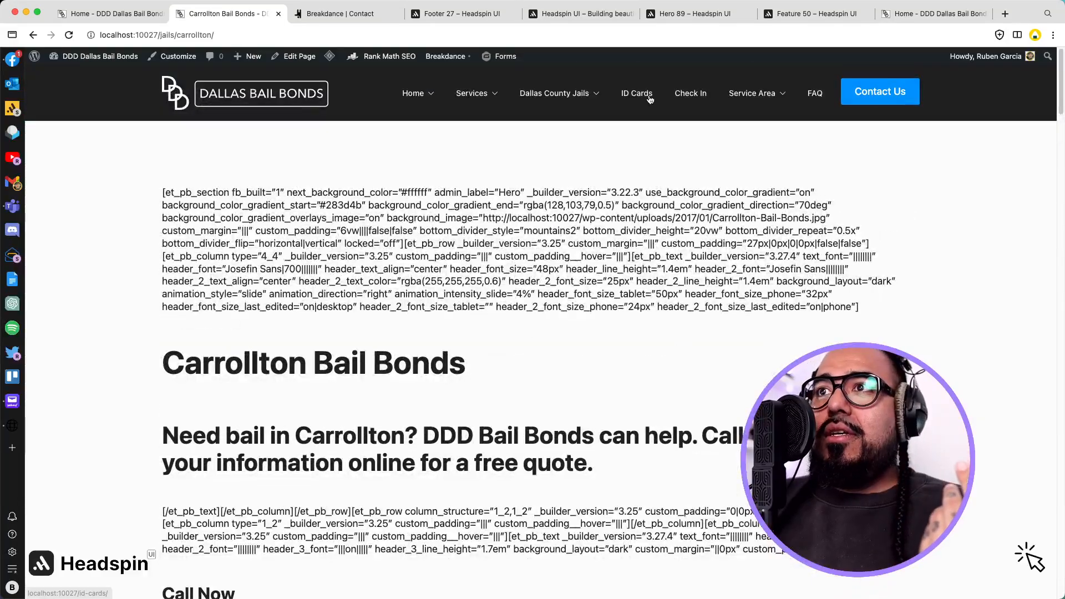
Step: Open the ID Cards and Check In pages, examine their content, and head back to the Home page
left_click(649, 98)
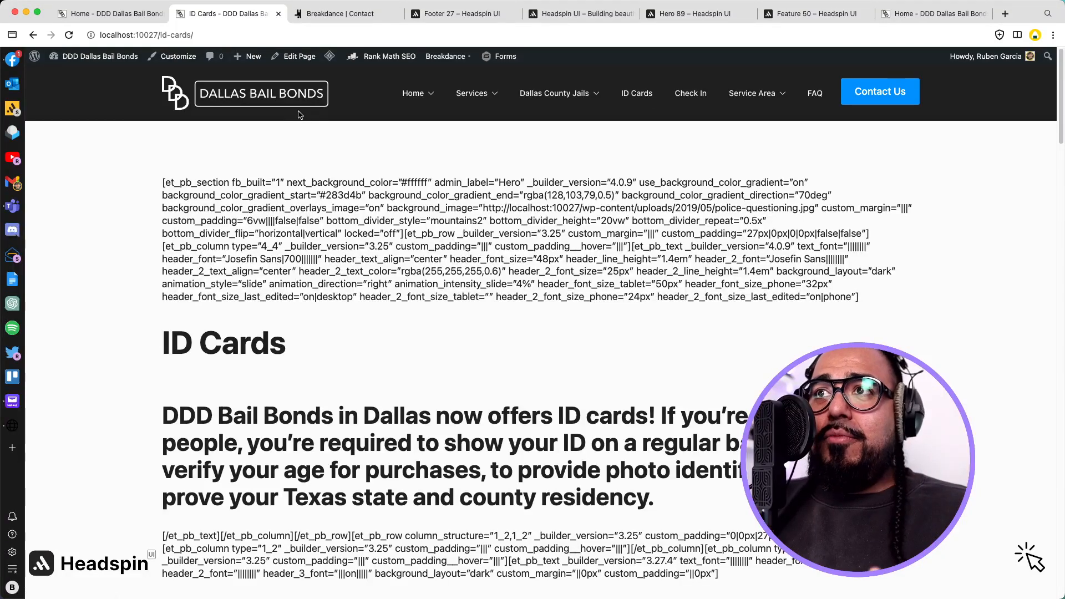
left_click(693, 102)
scroll(660, 192, "down", 5)
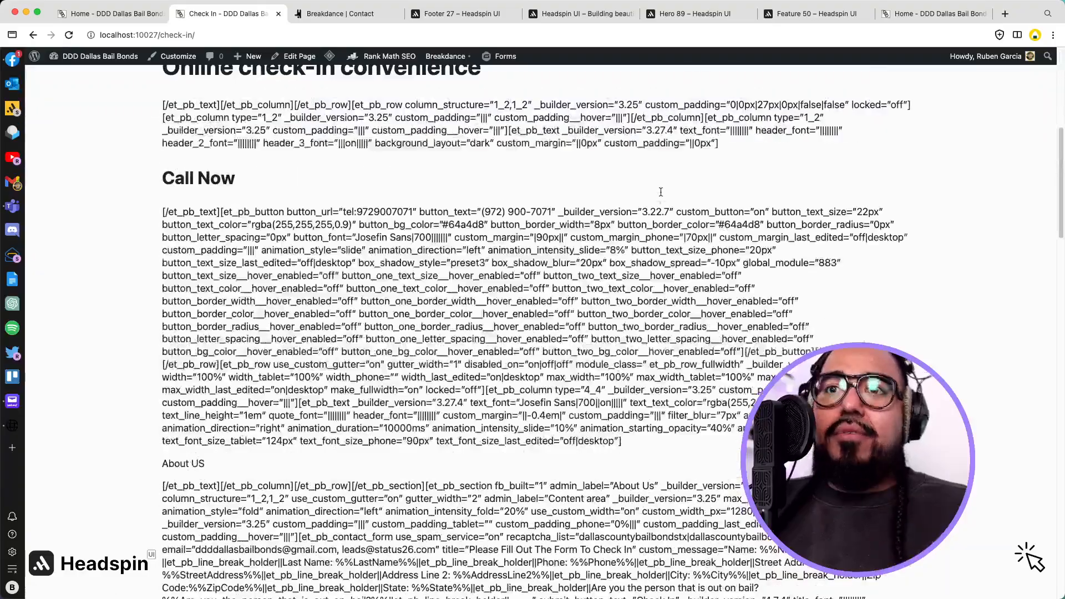
scroll(660, 192, "down", 10)
scroll(708, 268, "down", 15)
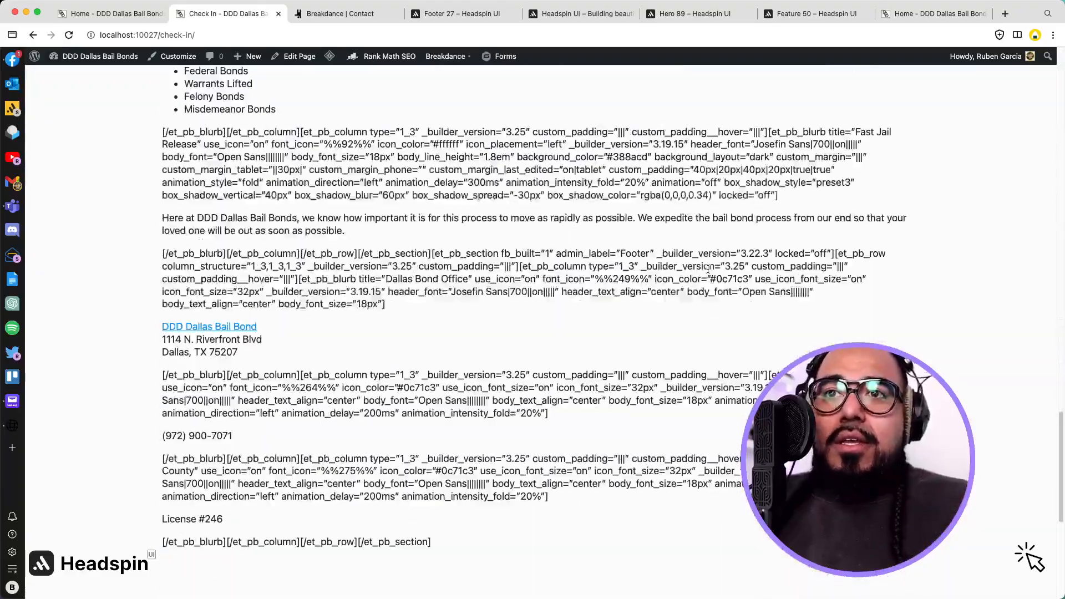
scroll(708, 269, "up", 20)
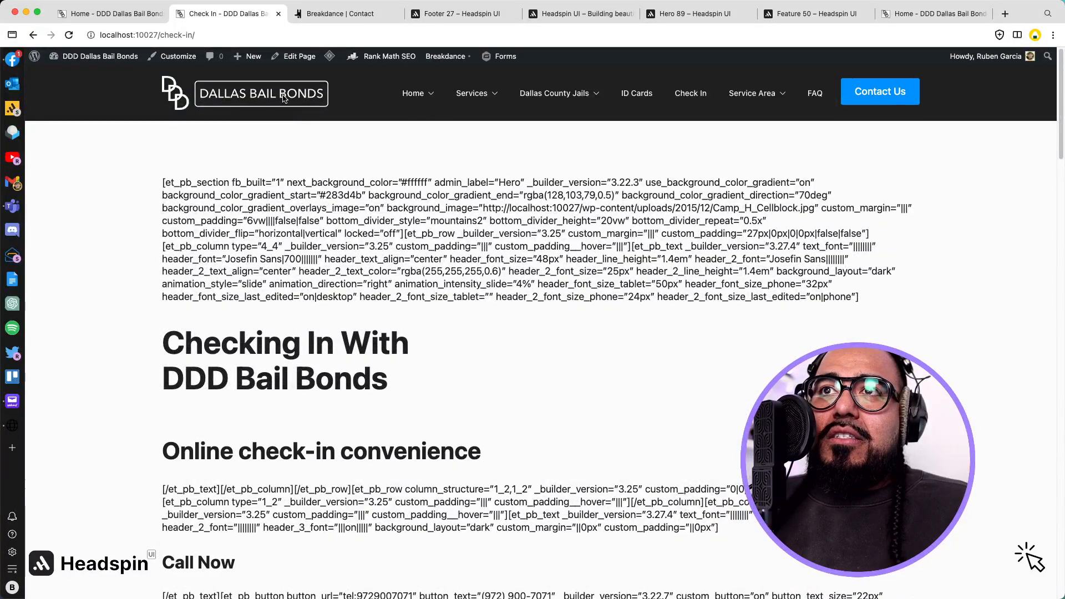
mouse_move(425, 96)
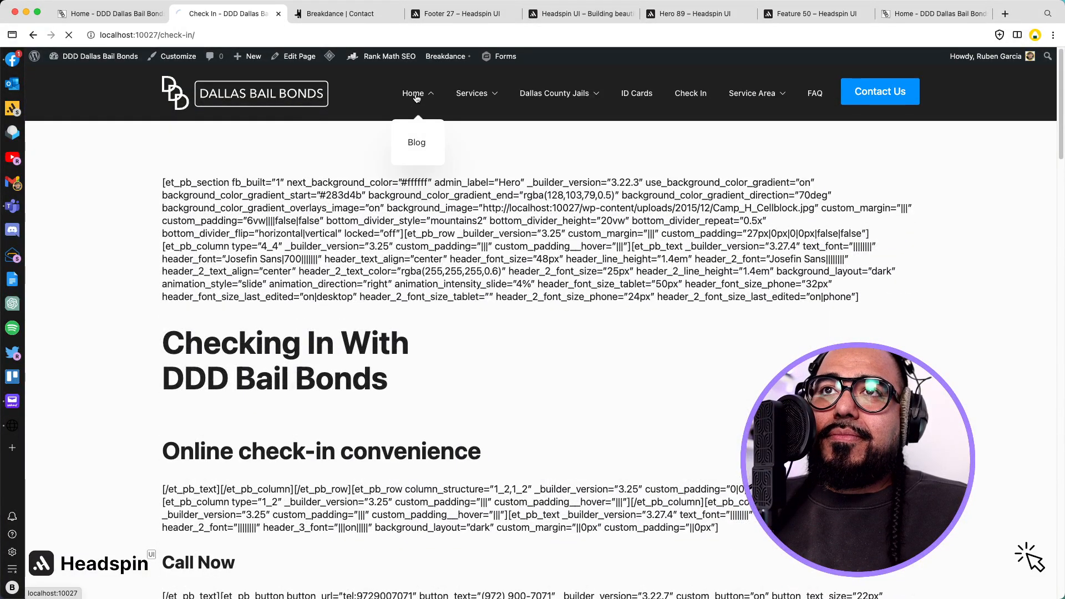